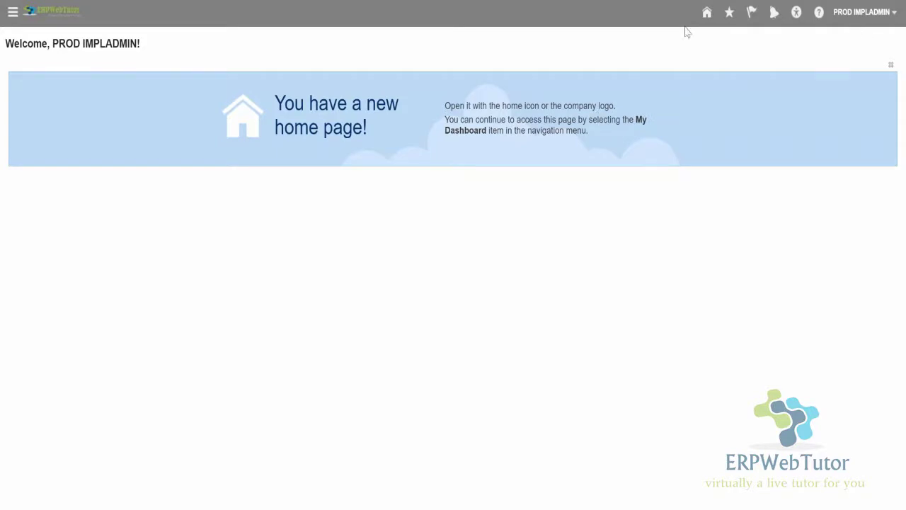
Go to the home page and show the work-area list down to Payroll's Compensation link.
left_click(707, 18)
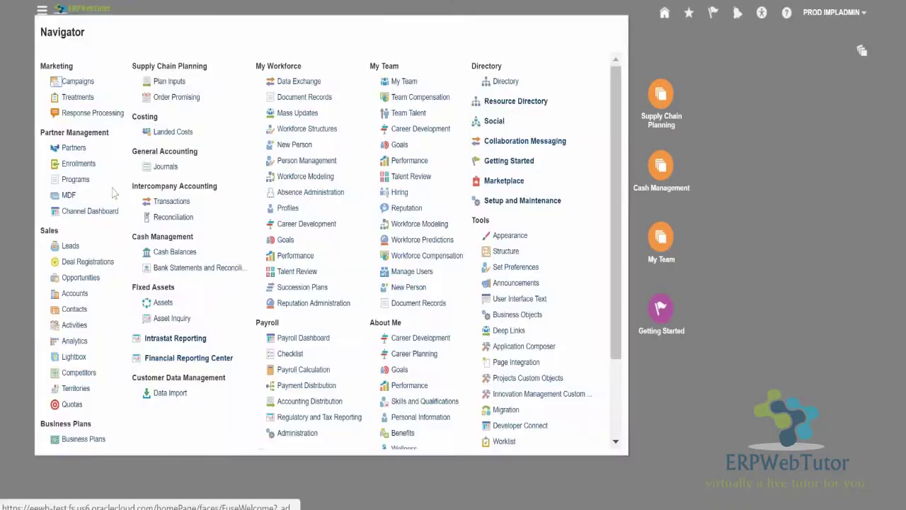
scroll(485, 237, "down", 3)
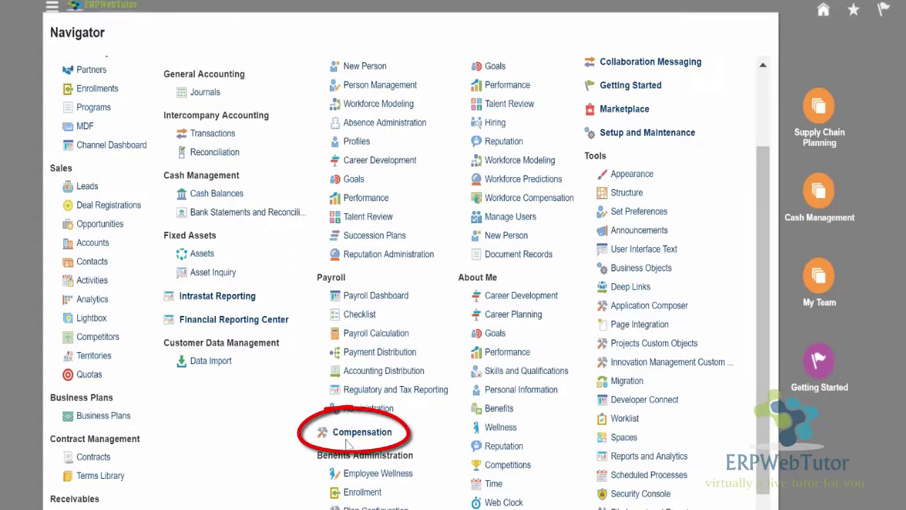
Open Compensation and search Administer Workers by the employee's surname with a % wildcard.
left_click(357, 433)
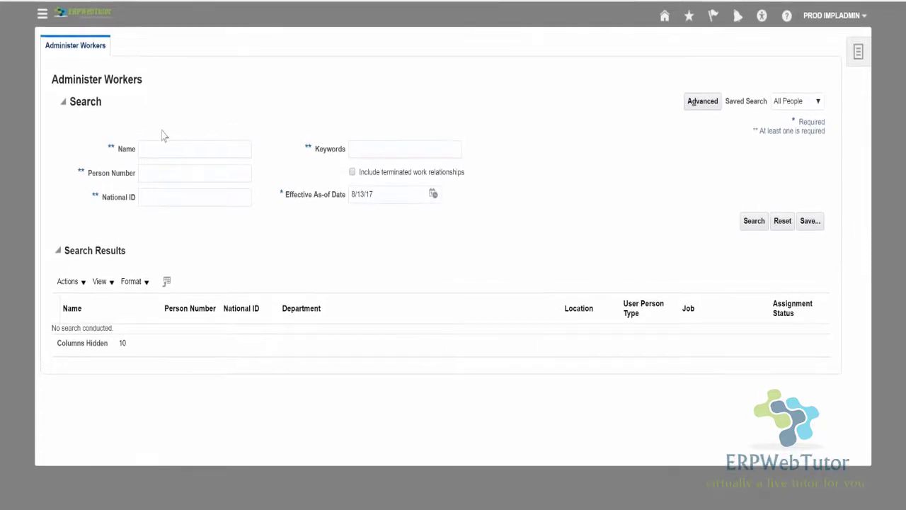
left_click(176, 157)
type("Vasquez%")
key("Return")
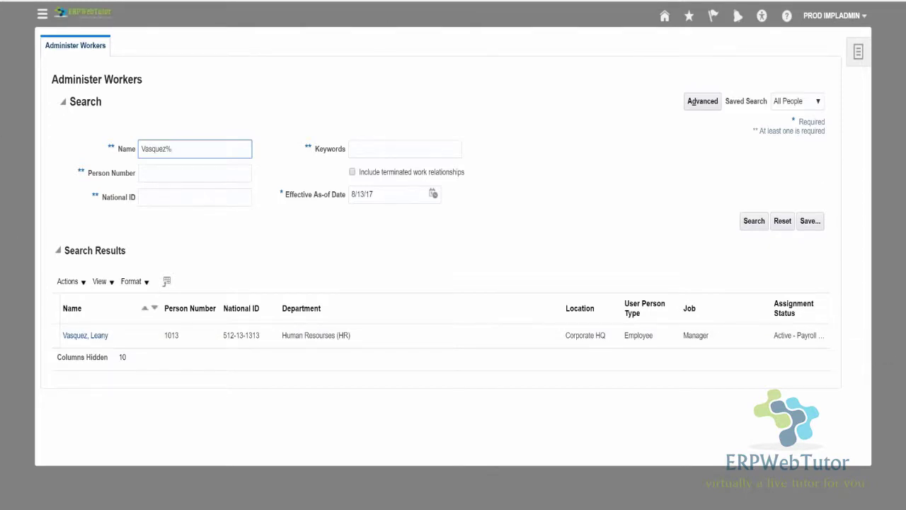
Open the found employee's Select Plan page listing the two eligible 2017 merit plans.
left_click(85, 336)
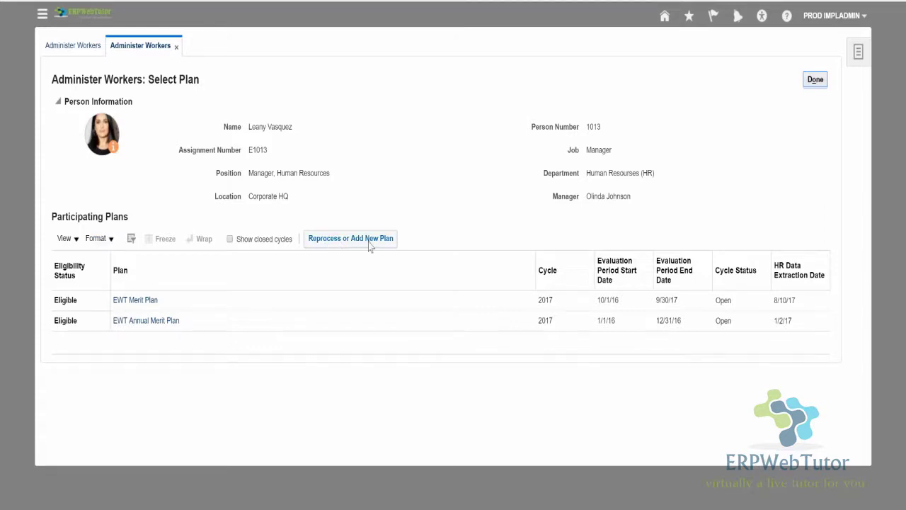
left_click(316, 236)
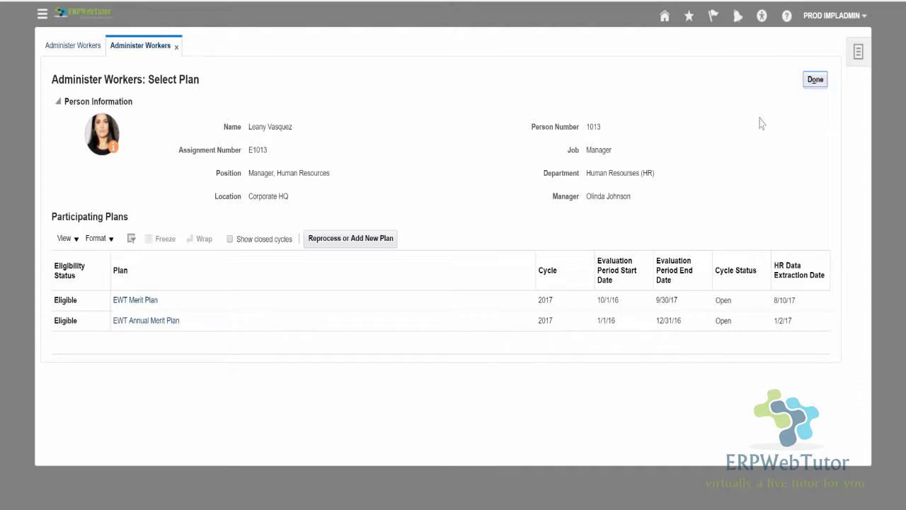
Return to a blank Administer Workers search and show the Base Pay compensation tasks.
left_click(813, 83)
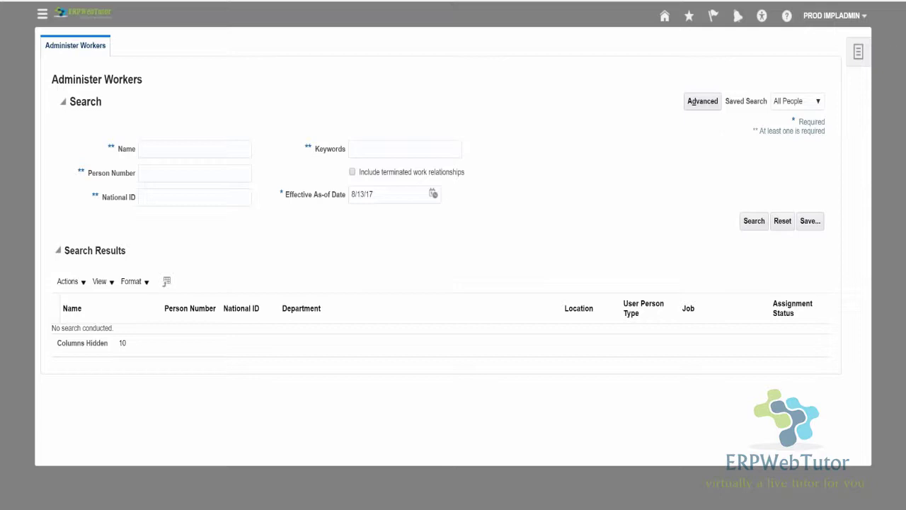
left_click(858, 51)
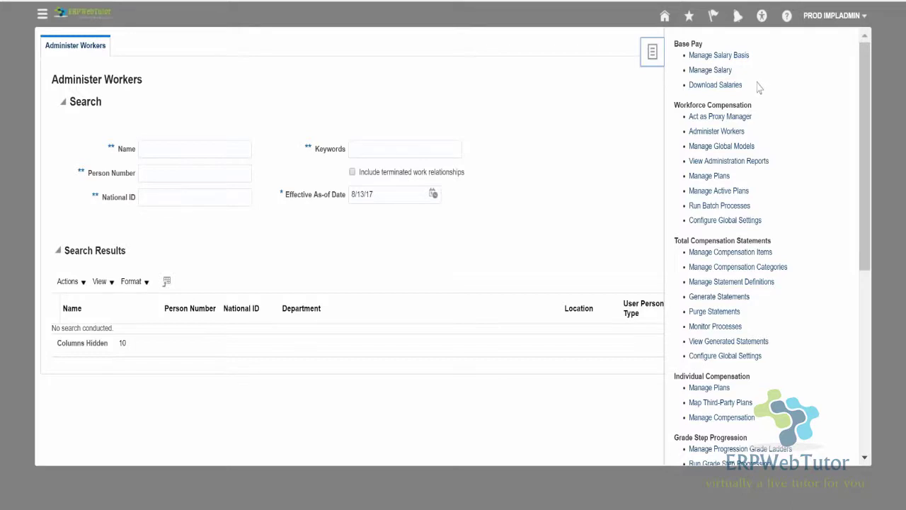
Open the Manage Salary task, then bring the compensation task list back up.
left_click(712, 71)
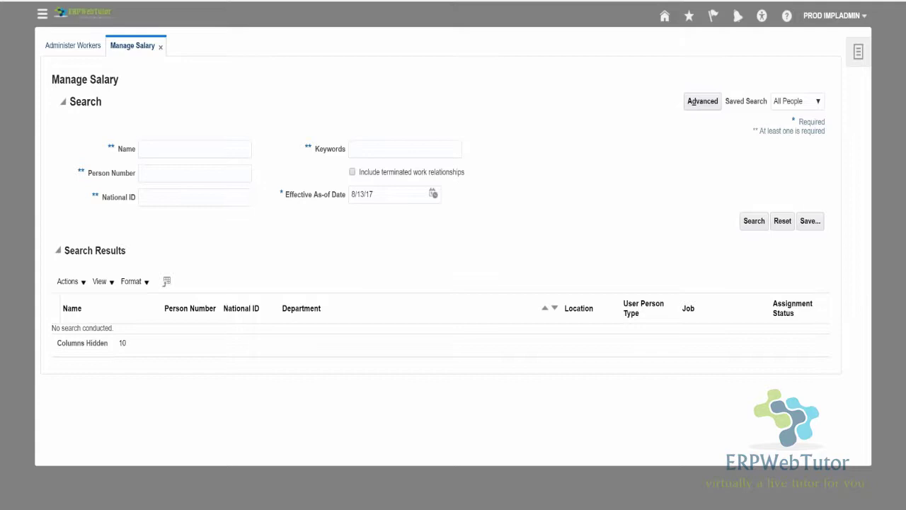
left_click(858, 51)
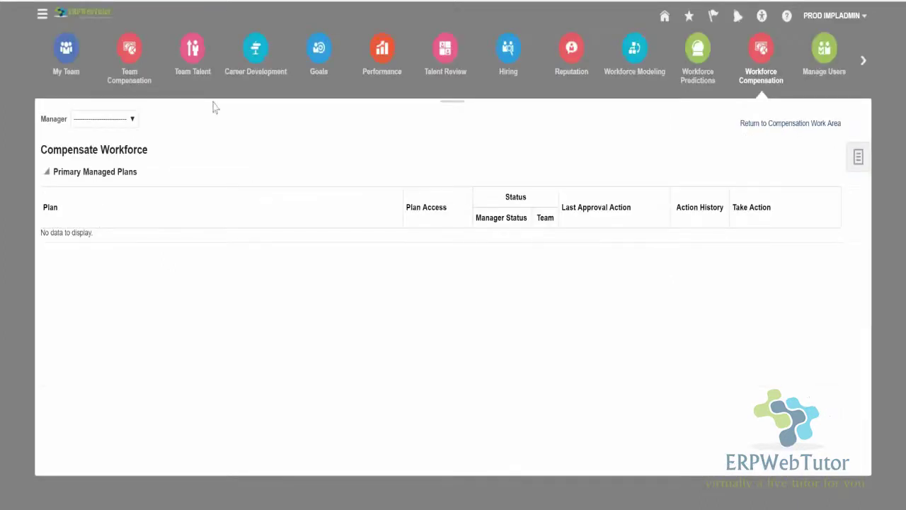
left_click(104, 119)
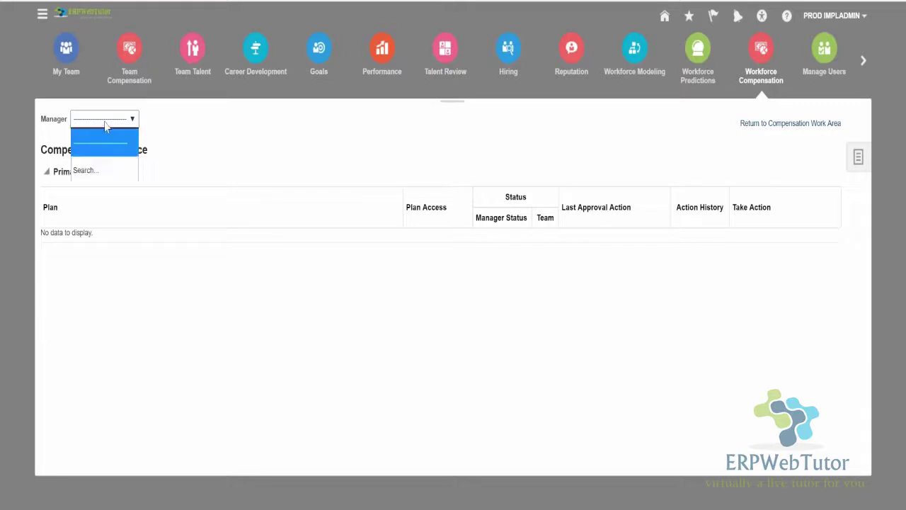
key("Return")
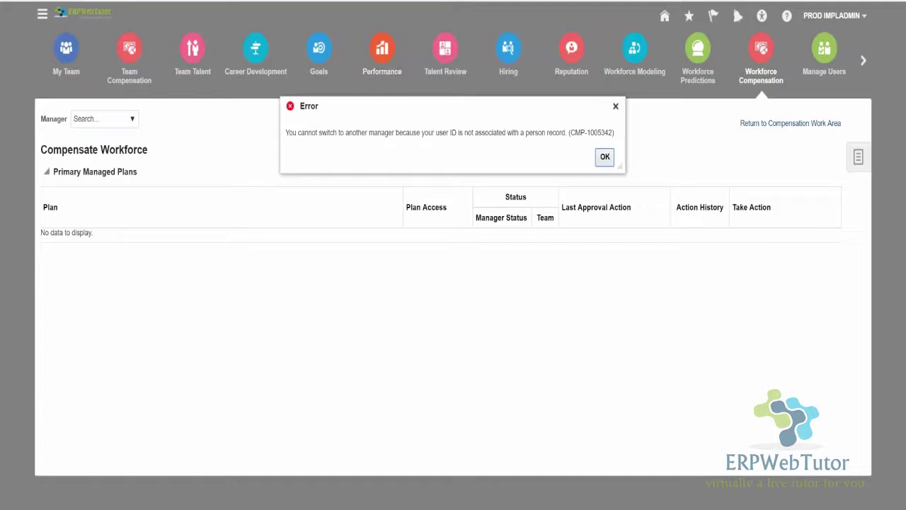
left_click(605, 158)
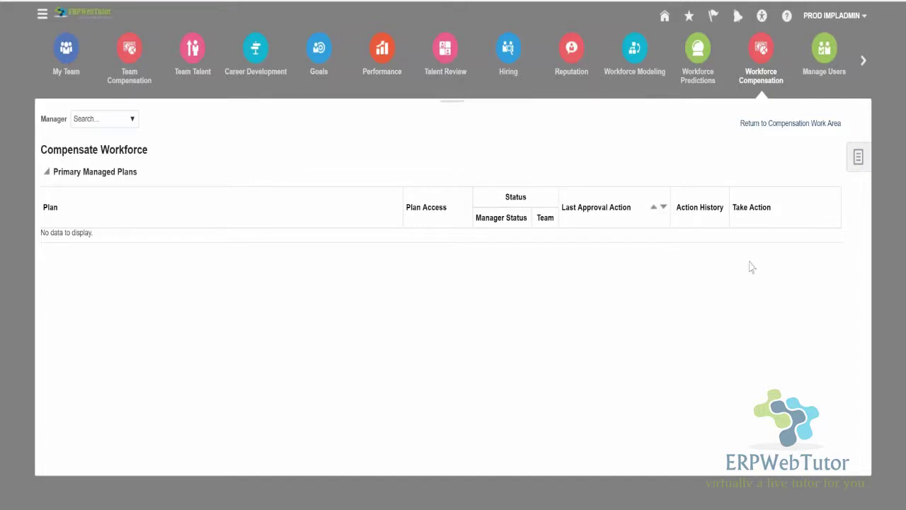
Create global model 'test' on EWT Annual Merit Plan 2017's Annual Bonus component.
left_click(766, 123)
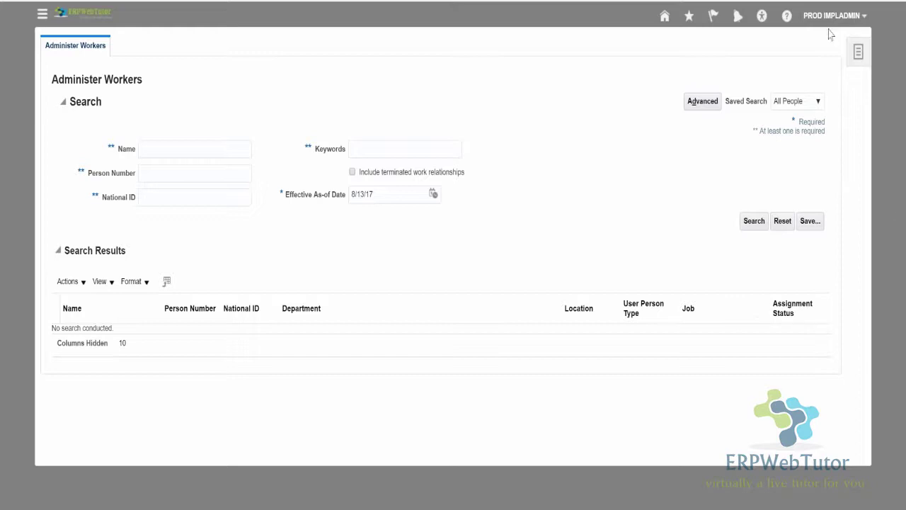
left_click(858, 52)
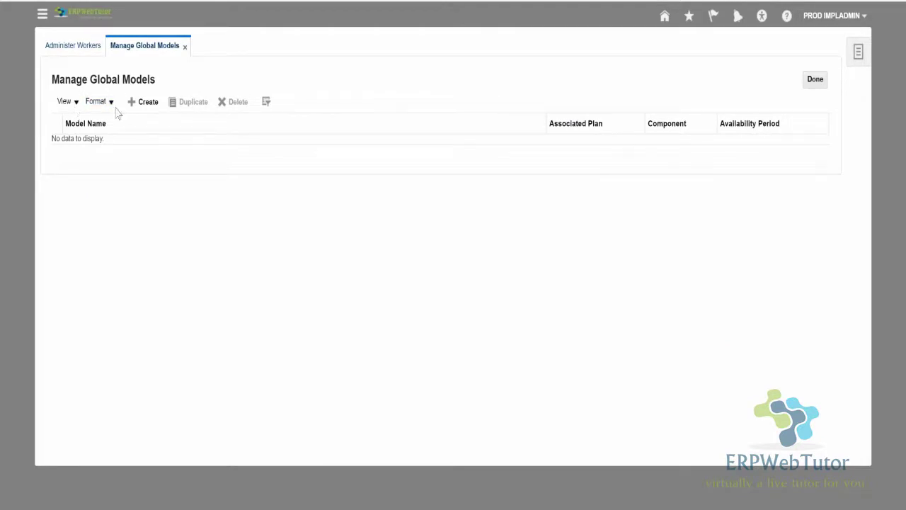
left_click(146, 102)
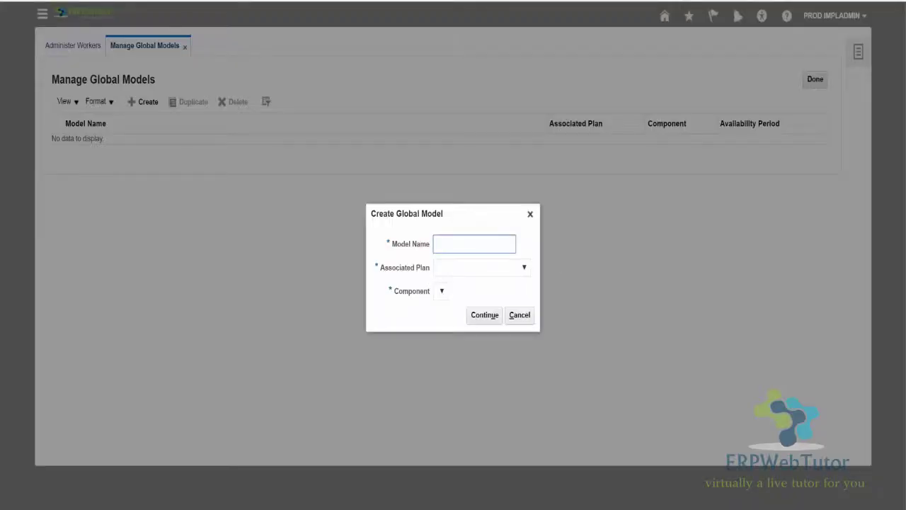
type("test")
left_click(487, 276)
left_click(476, 345)
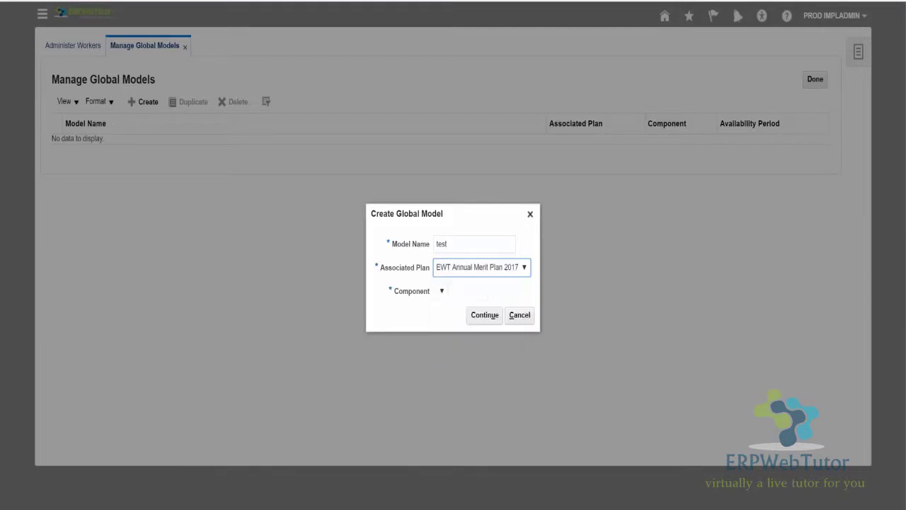
left_click(483, 319)
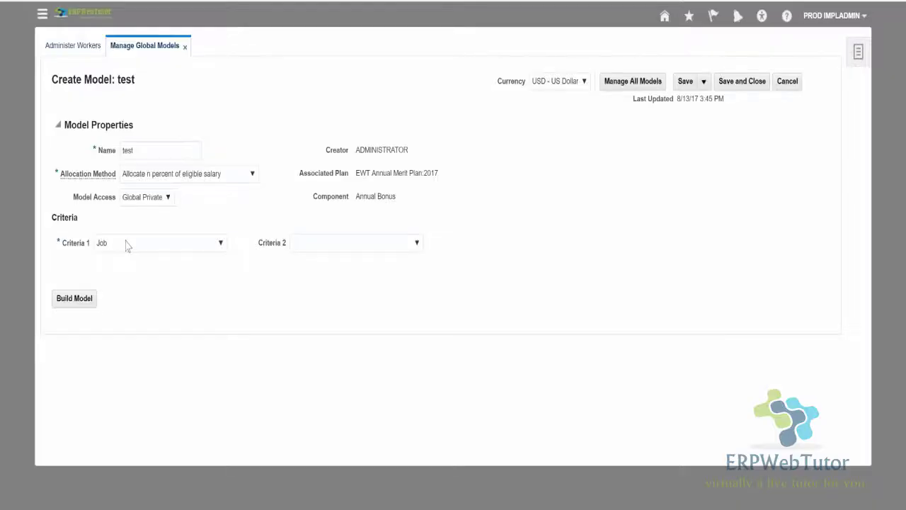
Set Criteria 1 to Country, leave Criteria 2 blank, and build the test model.
left_click(127, 246)
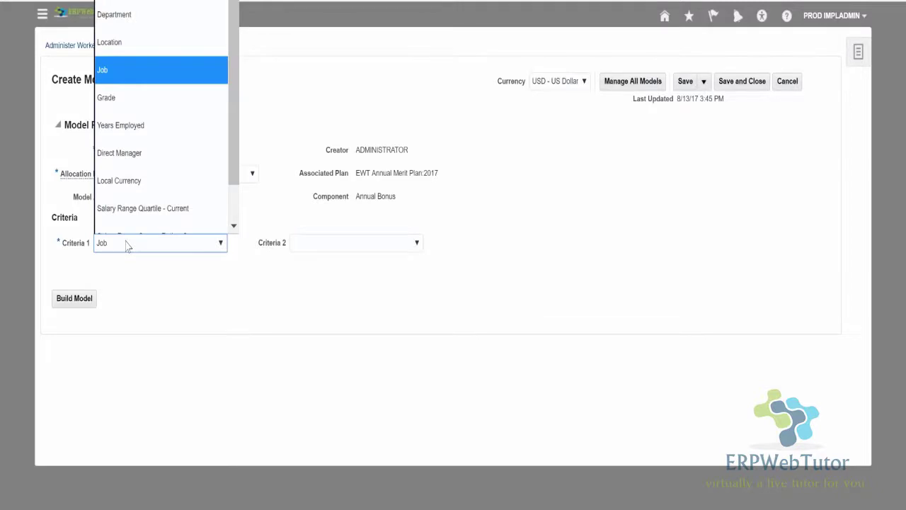
scroll(162, 121, "down", 1)
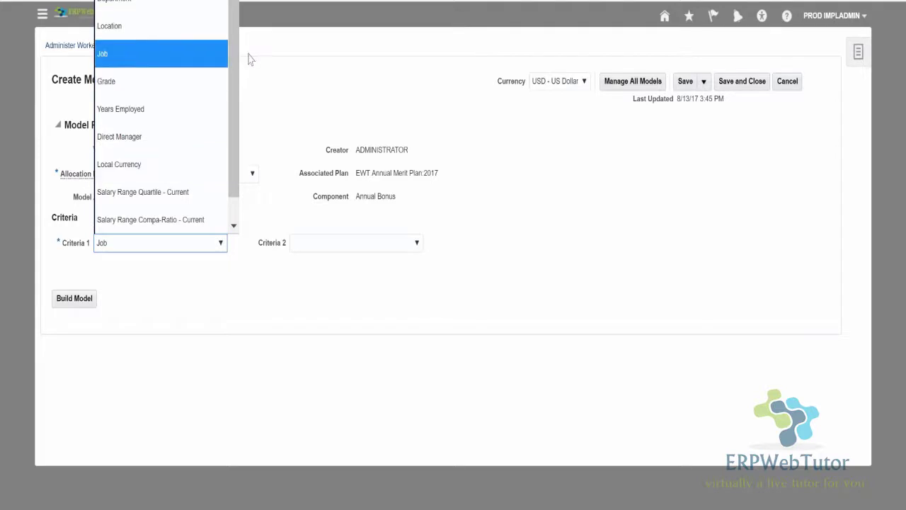
scroll(239, 30, "up", 2)
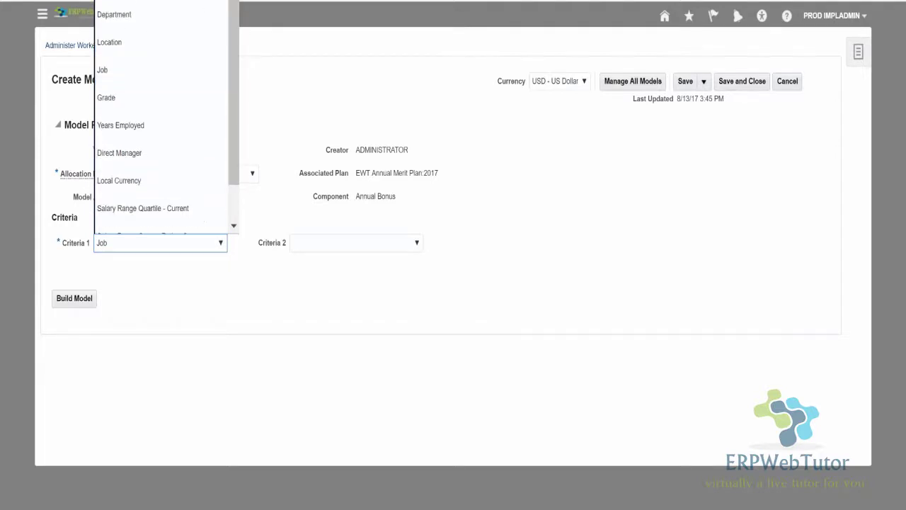
left_click(204, 7)
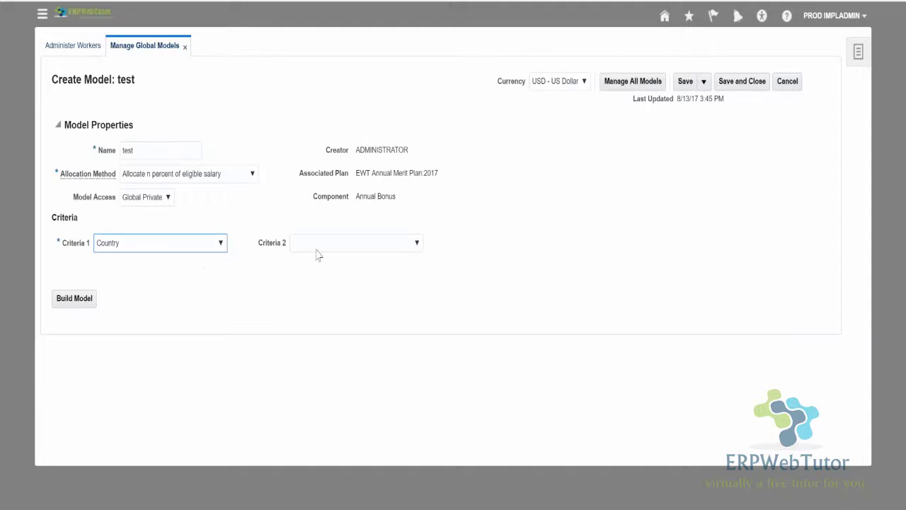
left_click(343, 251)
scroll(324, 150, "down", 1)
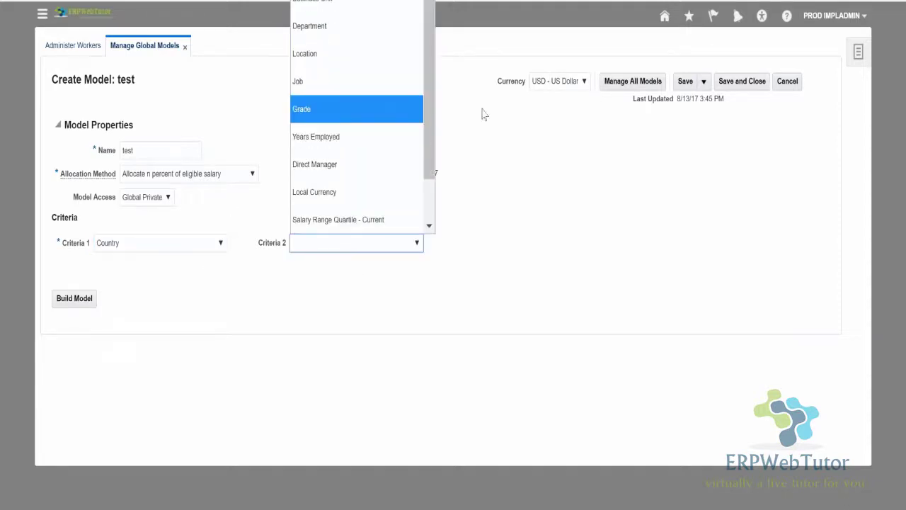
left_click(484, 114)
left_click(78, 299)
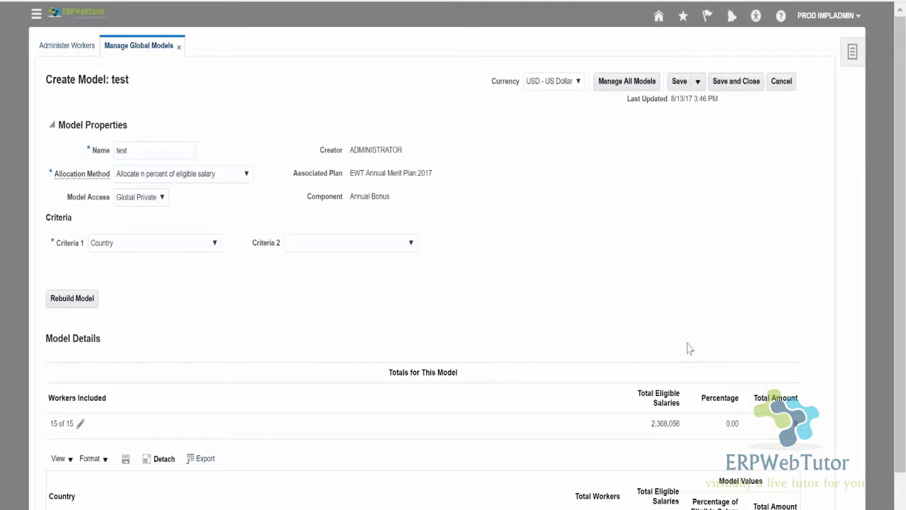
Scroll to Model Details showing United States: 15 workers, 2,368,055.67 eligible salaries.
scroll(690, 348, "down", 1)
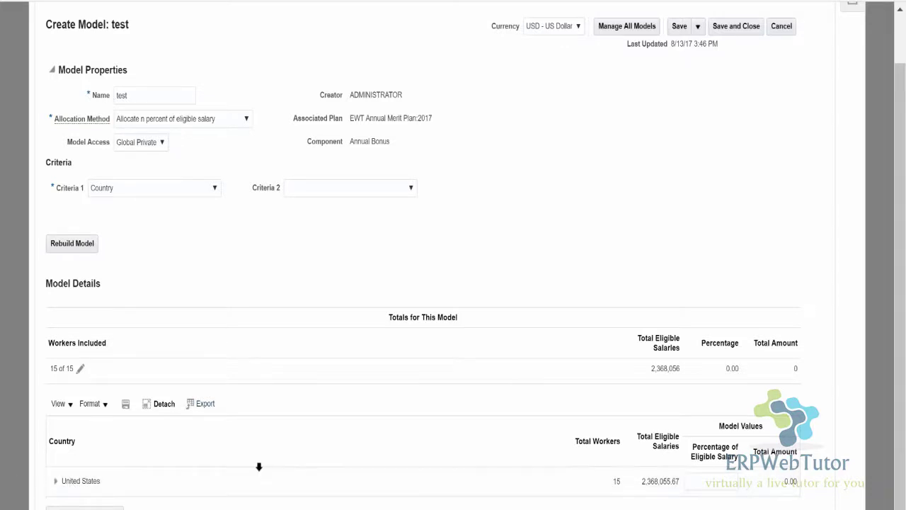
Allocate 4% of eligible salary to United States, totaling 94,722.23 across 15 workers.
left_click(711, 483)
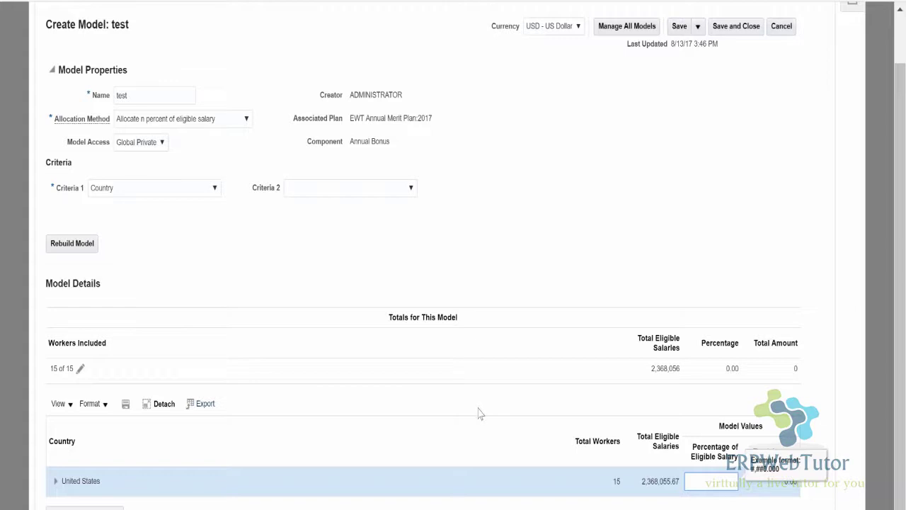
type("4")
left_click(761, 134)
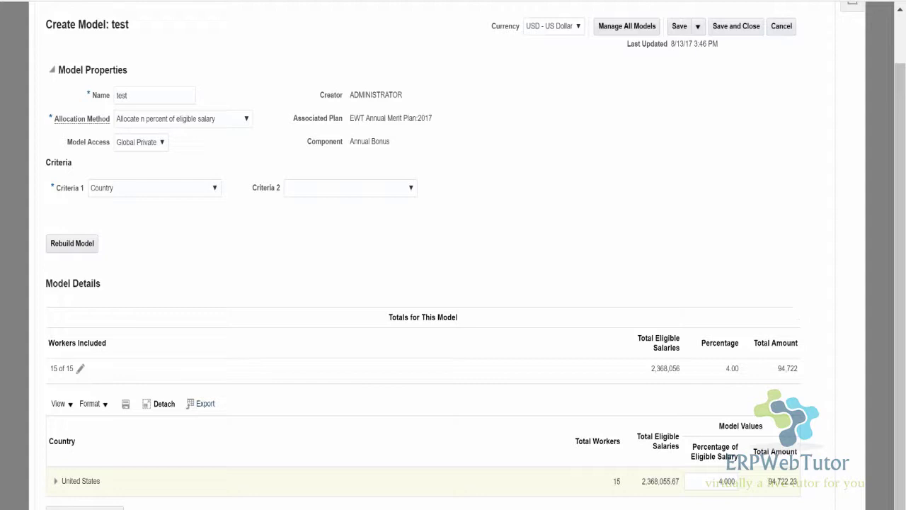
scroll(706, 273, "up", 2)
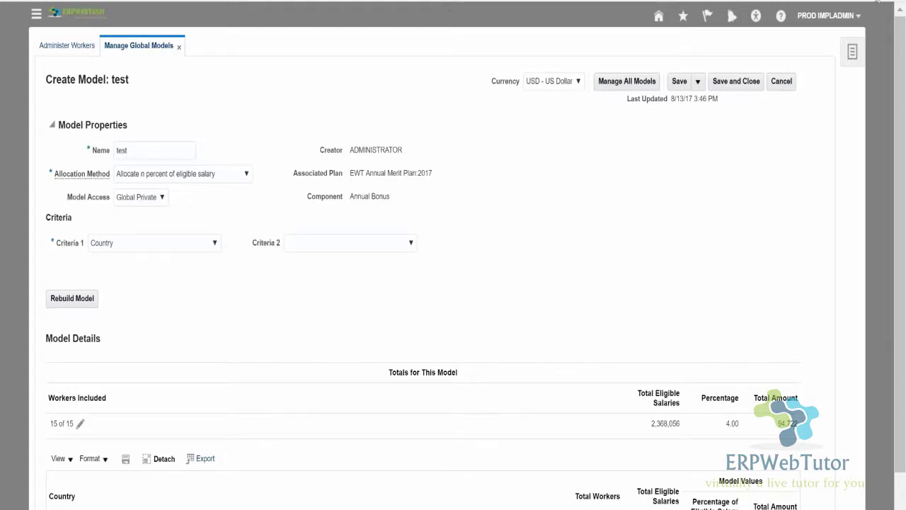
scroll(481, 336, "down", 1)
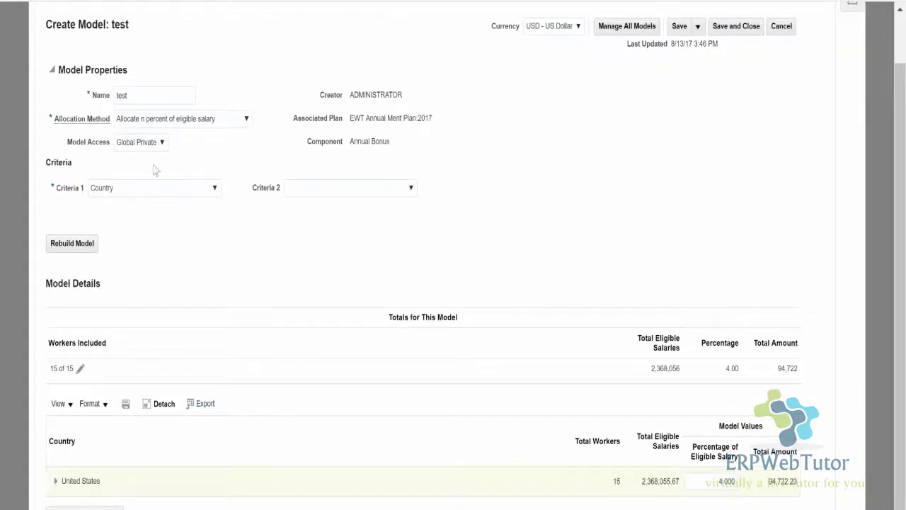
left_click(199, 125)
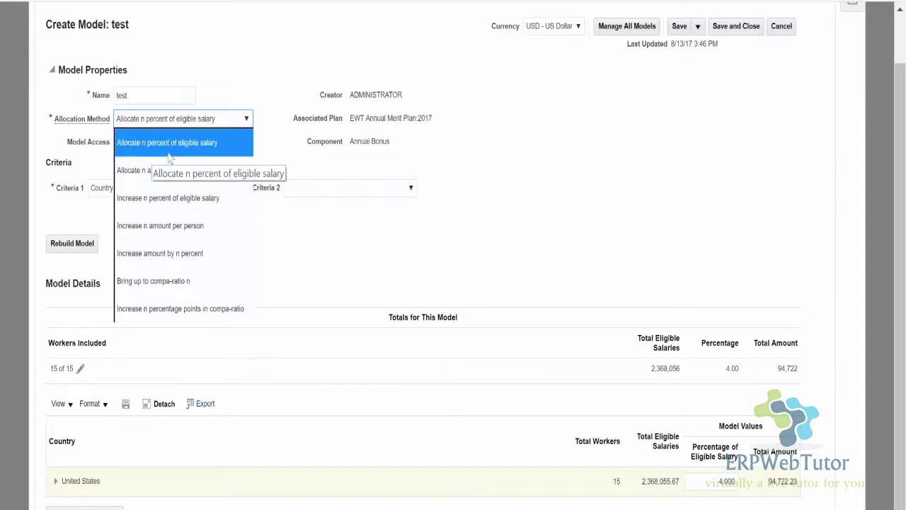
left_click(146, 172)
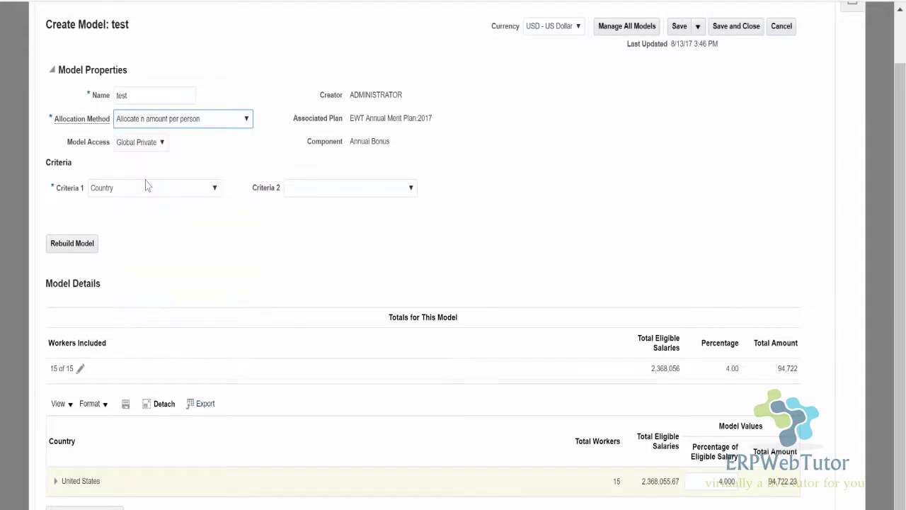
left_click(60, 246)
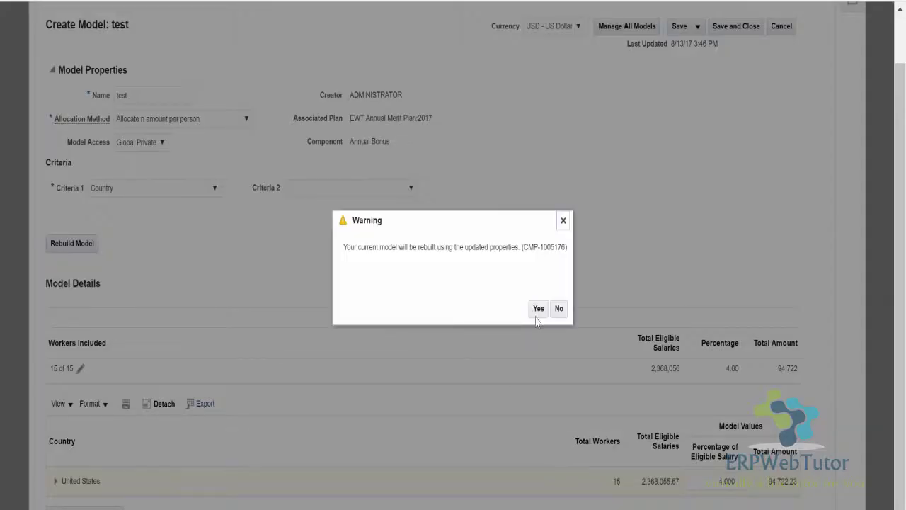
left_click(538, 309)
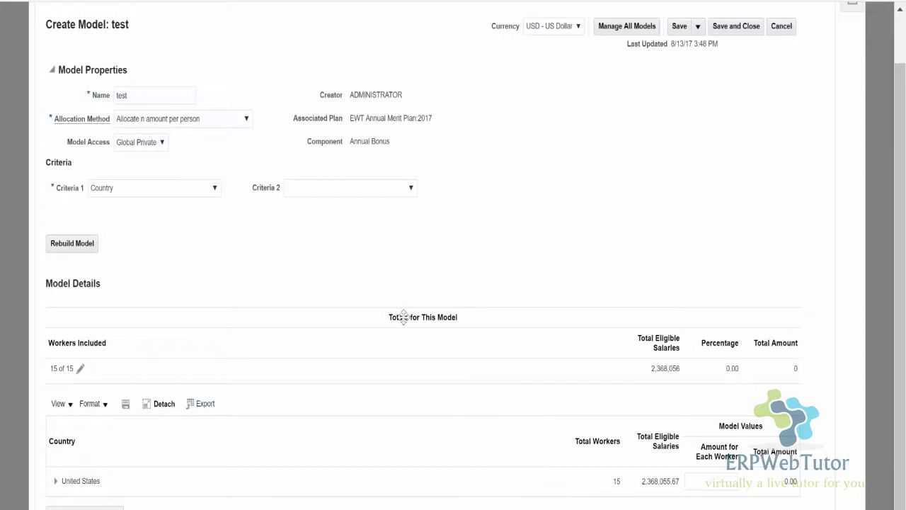
left_click(559, 473)
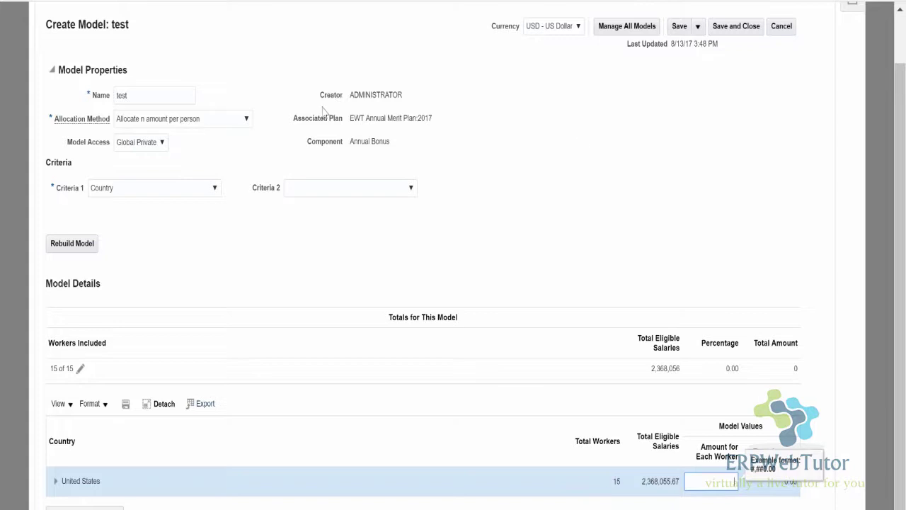
left_click(334, 192)
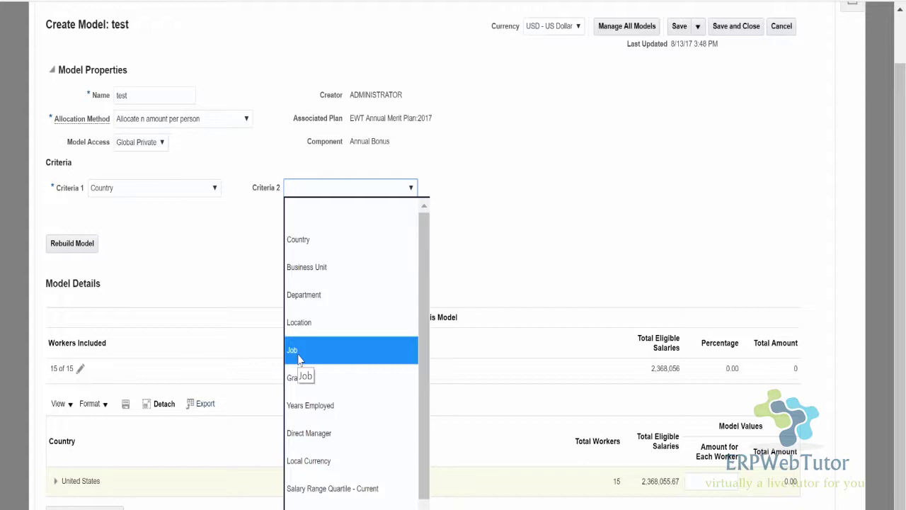
left_click(671, 204)
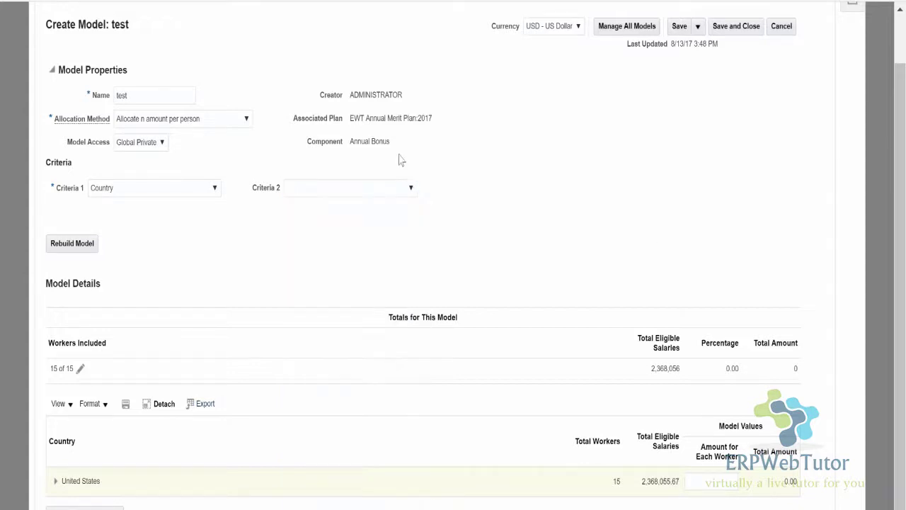
scroll(651, 140, "up", 1)
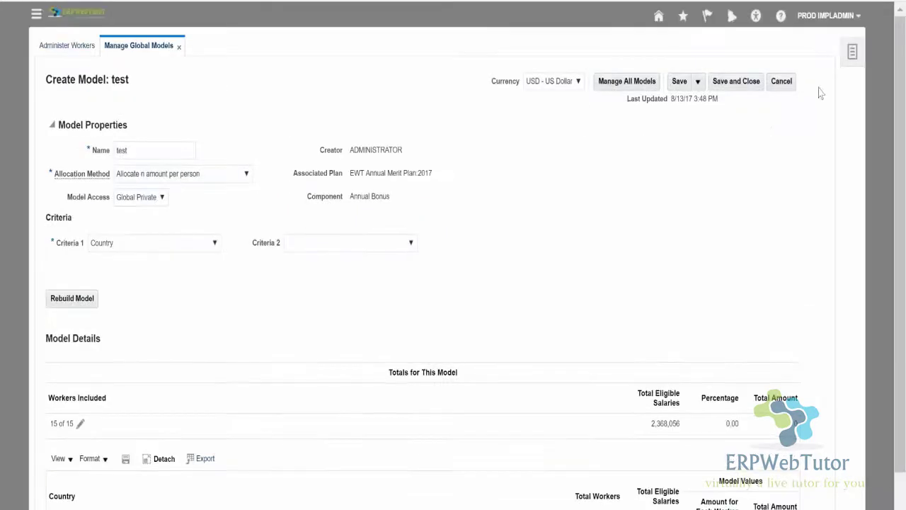
Discard the test model edits and open Workforce Compensation's Manage Plans list.
left_click(781, 81)
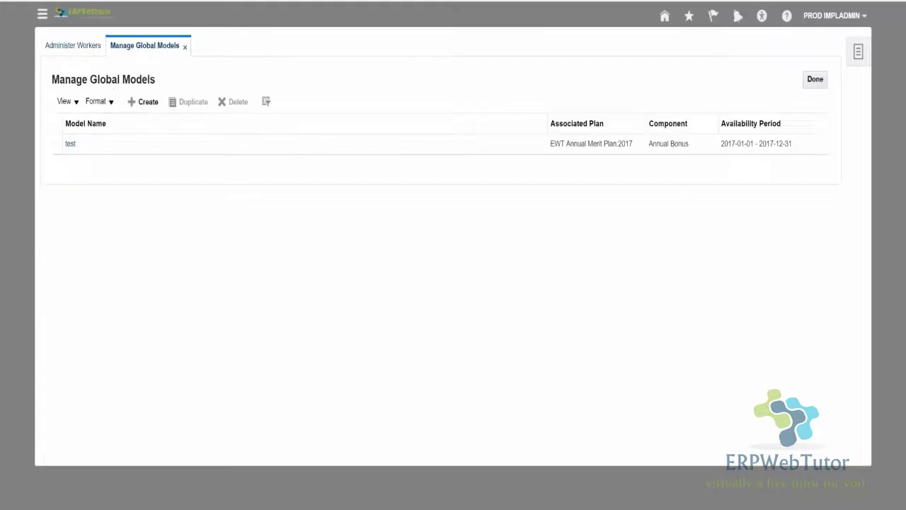
left_click(858, 52)
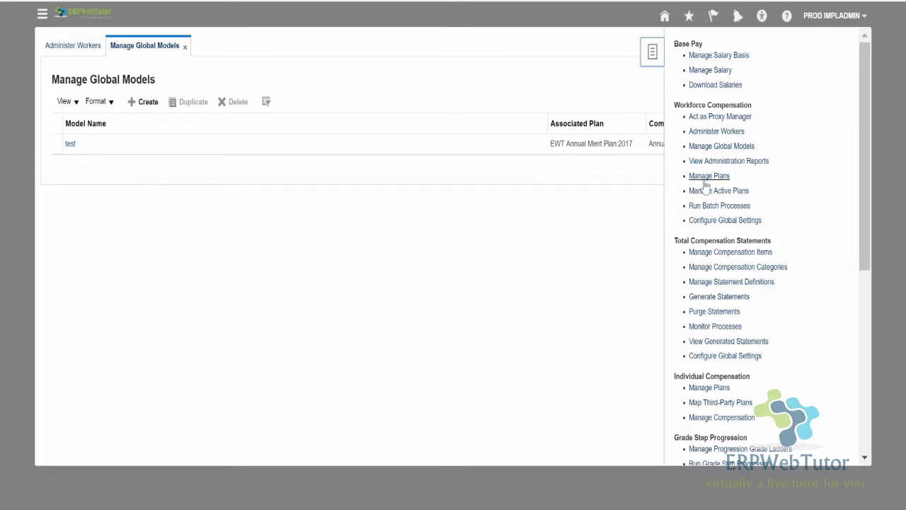
left_click(706, 177)
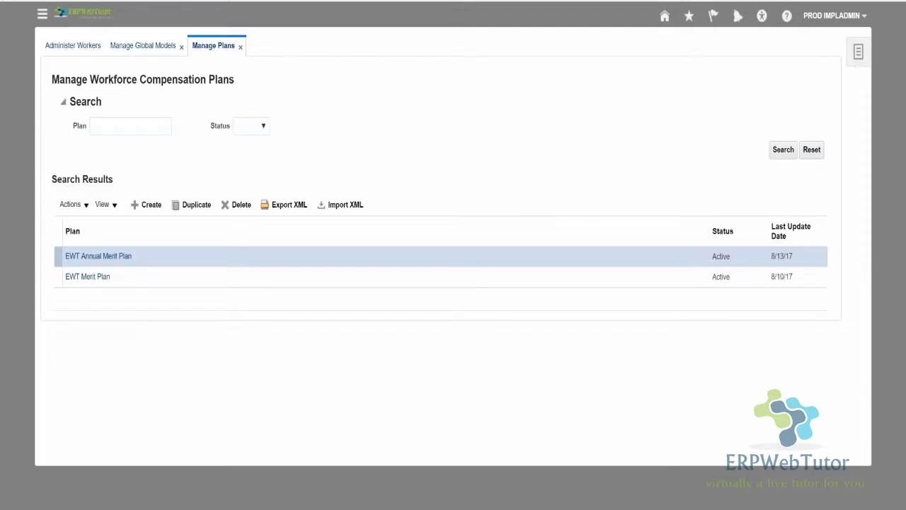
Open Run Batch Processes from the Workforce Compensation task list.
left_click(858, 51)
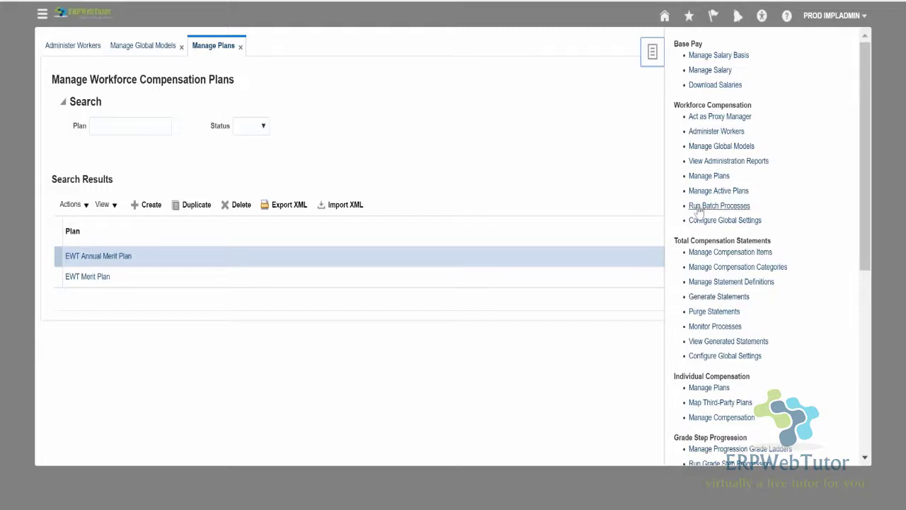
left_click(719, 205)
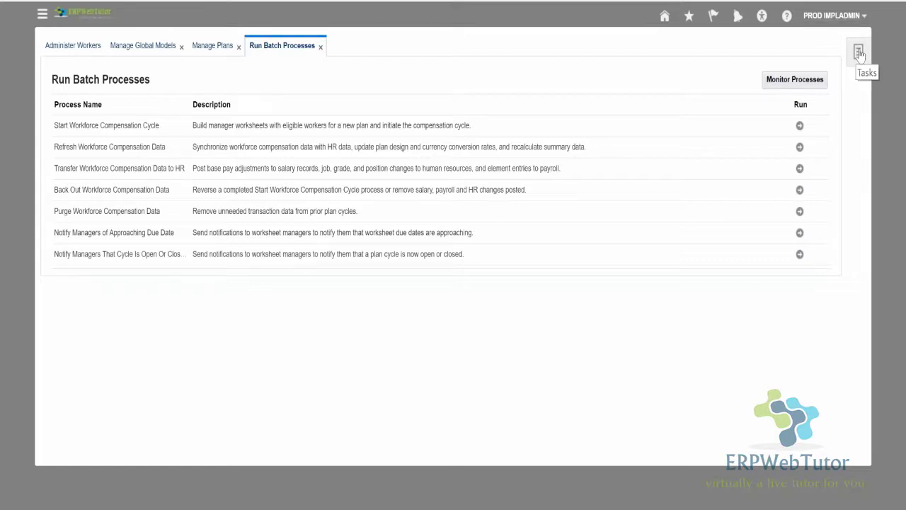
Show the compensation task list, including Generate Statements, beside Run Batch Processes.
left_click(859, 54)
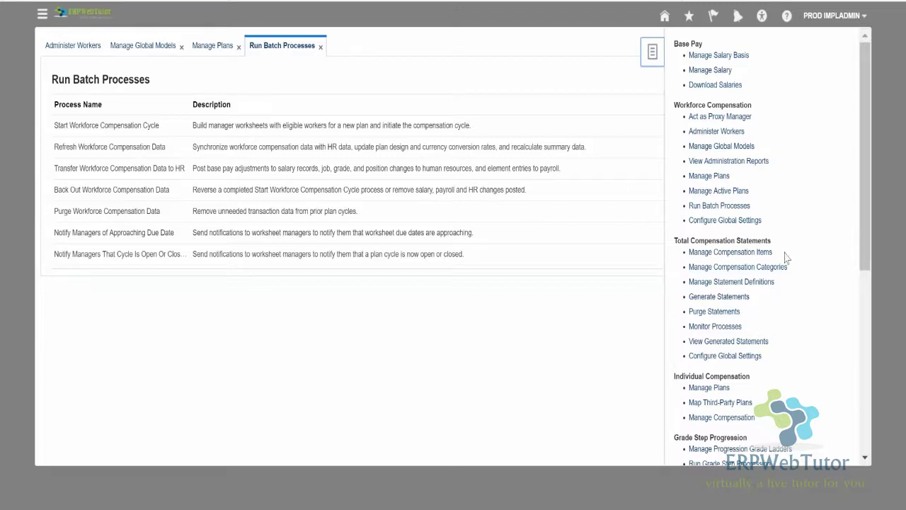
scroll(785, 288, "down", 3)
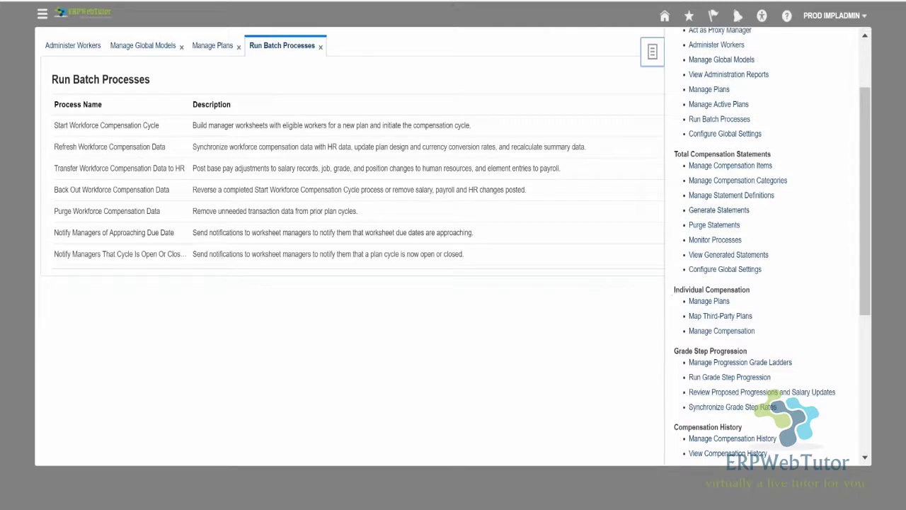
scroll(701, 210, "down", 3)
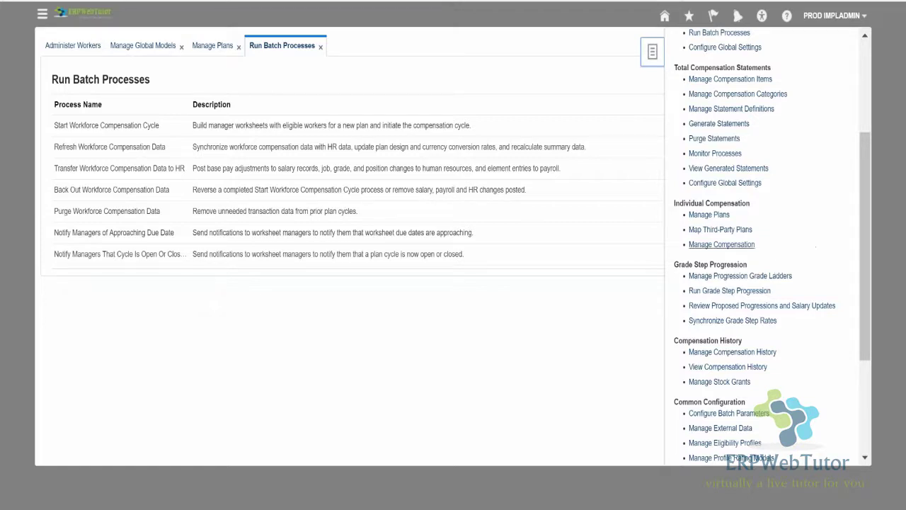
left_click(728, 245)
scroll(751, 212, "down", 2)
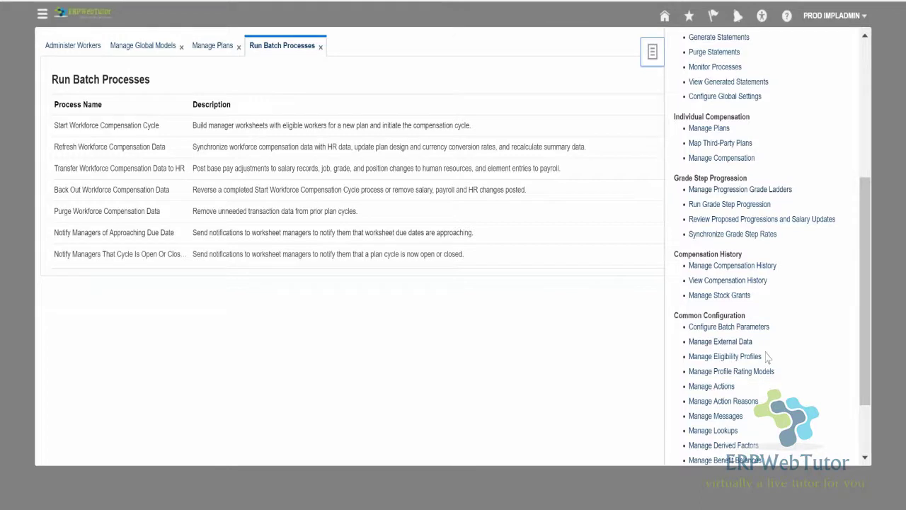
left_click(733, 267)
scroll(718, 295, "down", 3)
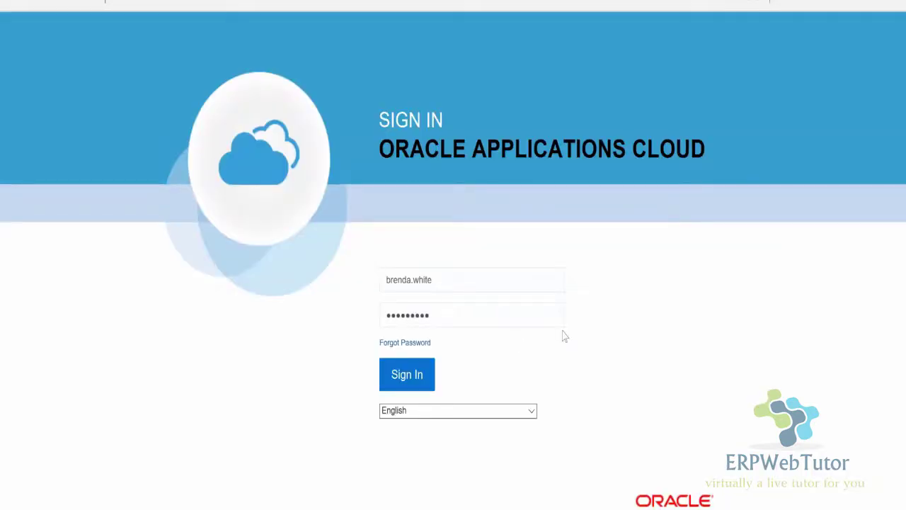
Sign in with the saved user ID and open the navigation menu.
left_click(439, 282)
left_click(434, 309)
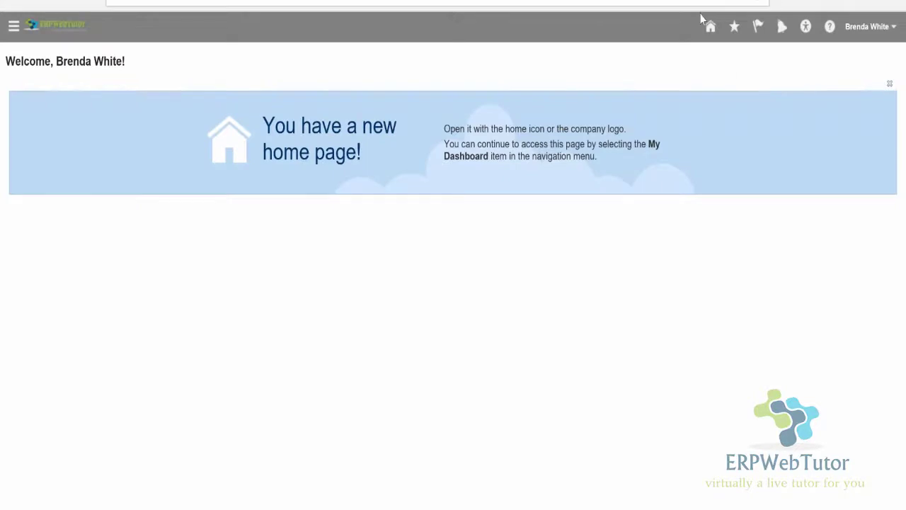
left_click(14, 26)
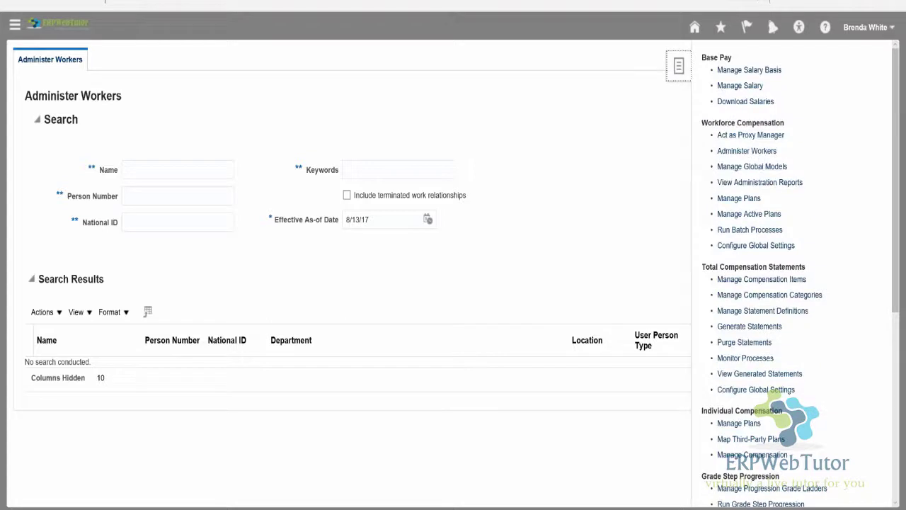
Act as proxy manager on Compensate Workforce and list the available managers.
left_click(751, 134)
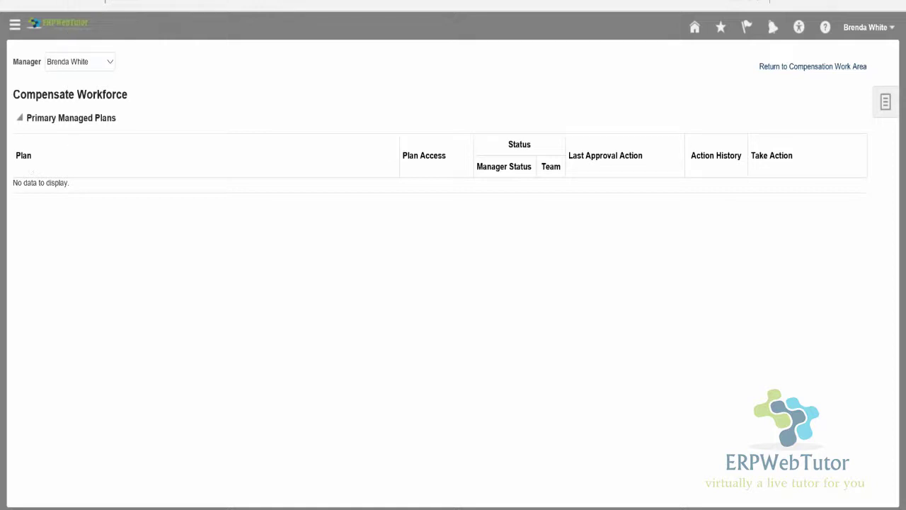
left_click(80, 63)
left_click(80, 63)
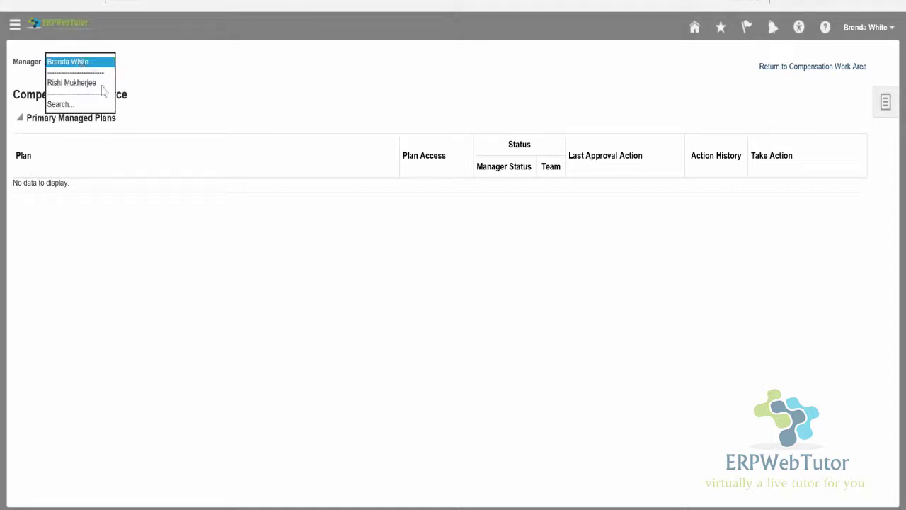
Search managers by name with a % wildcard to switch to the matching manager.
left_click(60, 105)
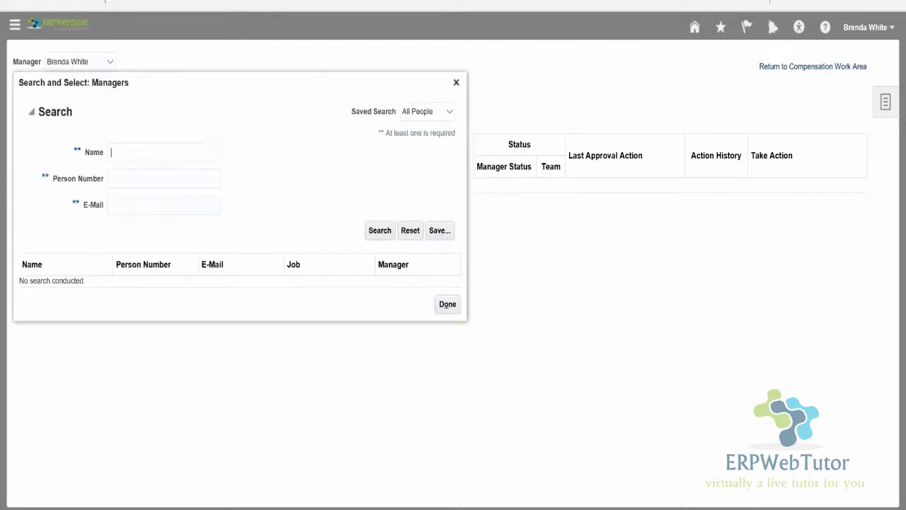
type("johnson%")
key("Return")
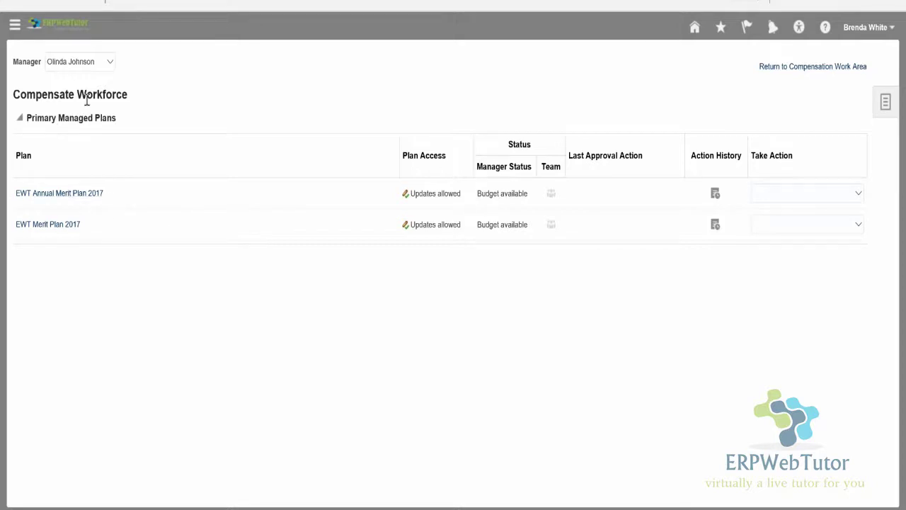
Open the EWT Annual Merit Plan 2017 worksheet and select worker row 1013.
left_click(60, 193)
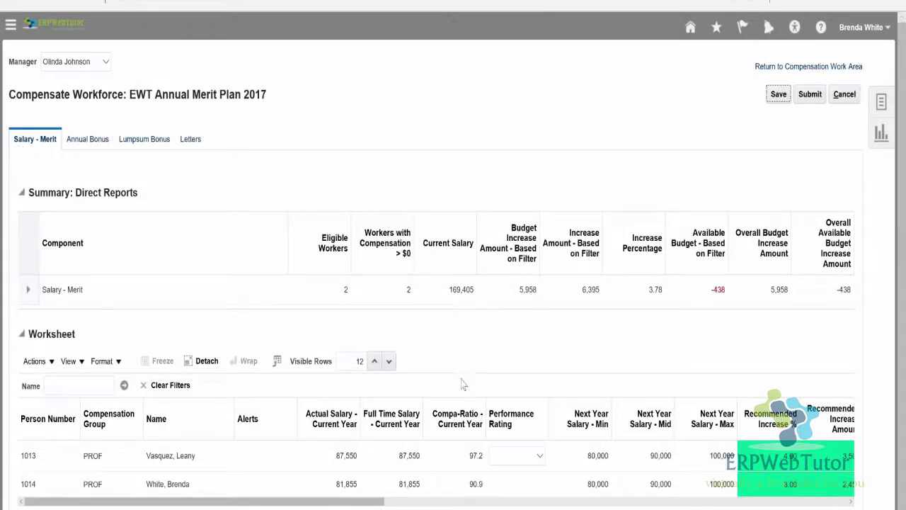
scroll(466, 365, "down", 1)
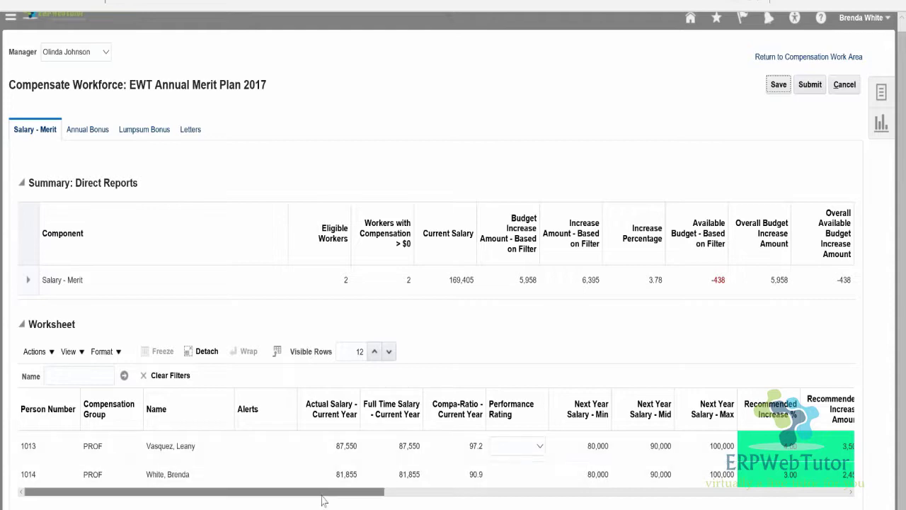
left_click_drag(322, 493, 195, 465)
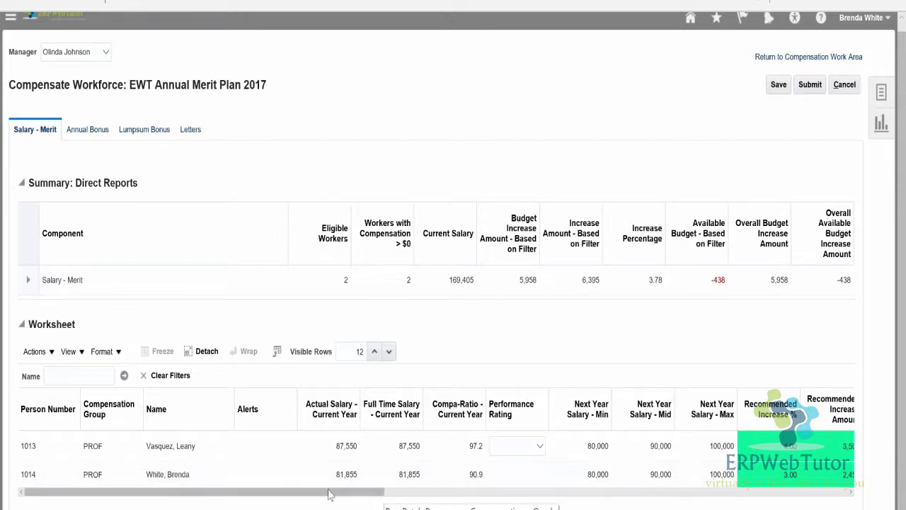
mouse_move(328, 489)
left_mouse_down()
mouse_move(424, 490)
mouse_move(328, 490)
left_mouse_up()
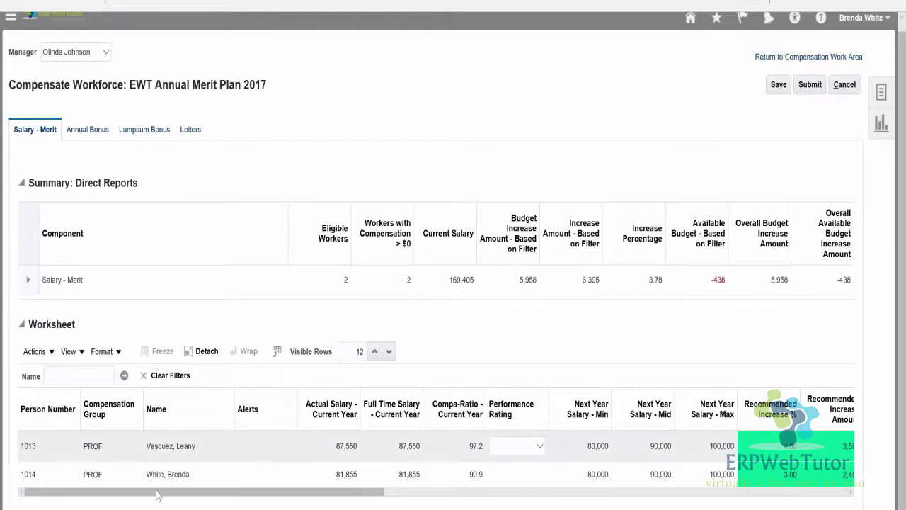
left_click(119, 449)
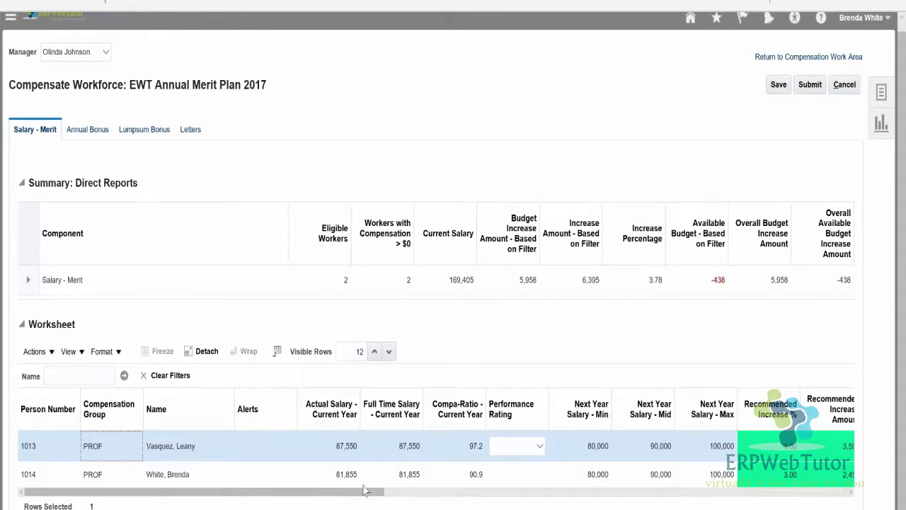
left_click_drag(364, 495, 502, 495)
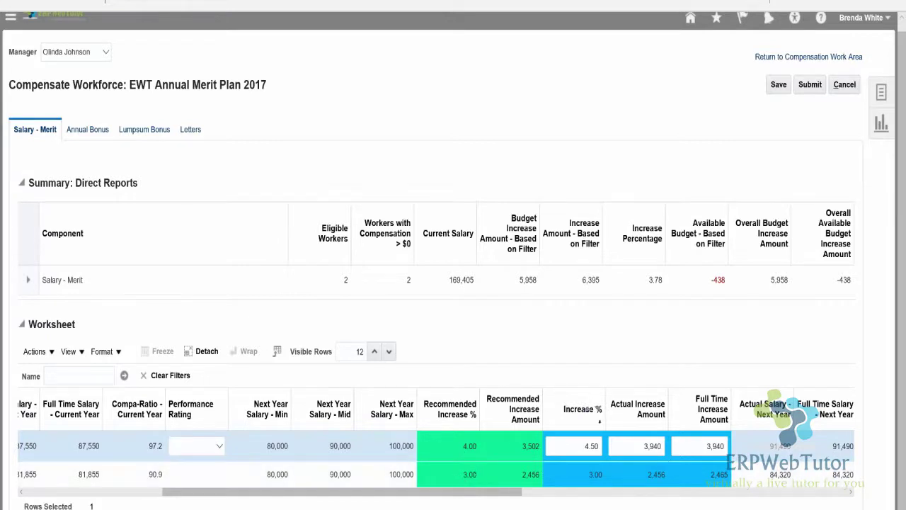
double_click(575, 446)
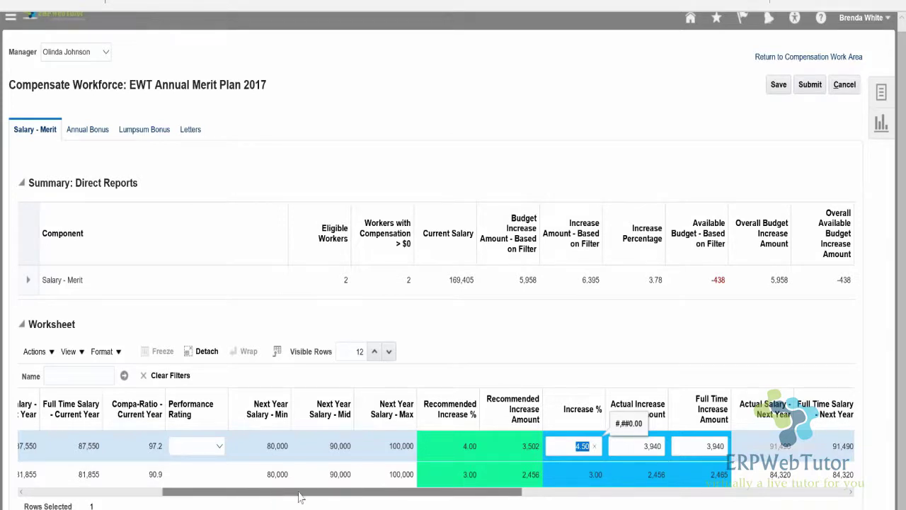
left_click_drag(299, 497, 536, 502)
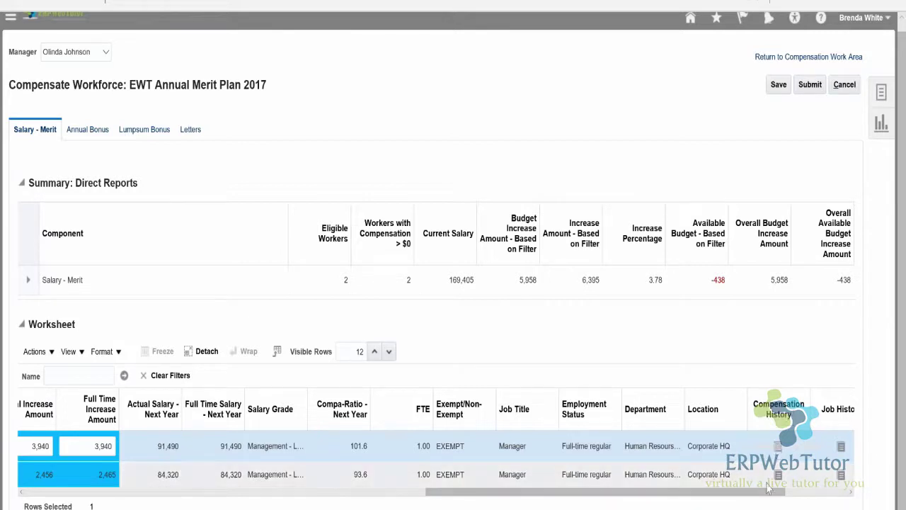
Review the first worker's compensation history, then close it.
left_click(833, 496)
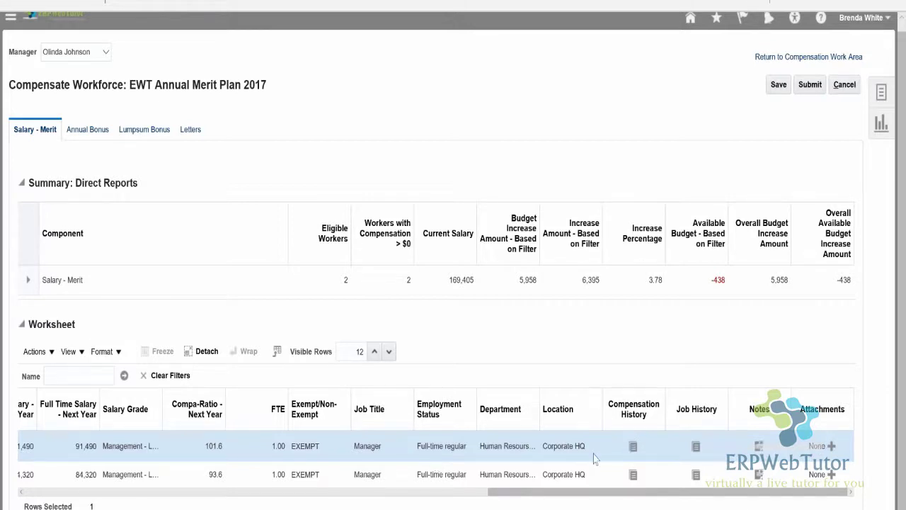
left_click(633, 446)
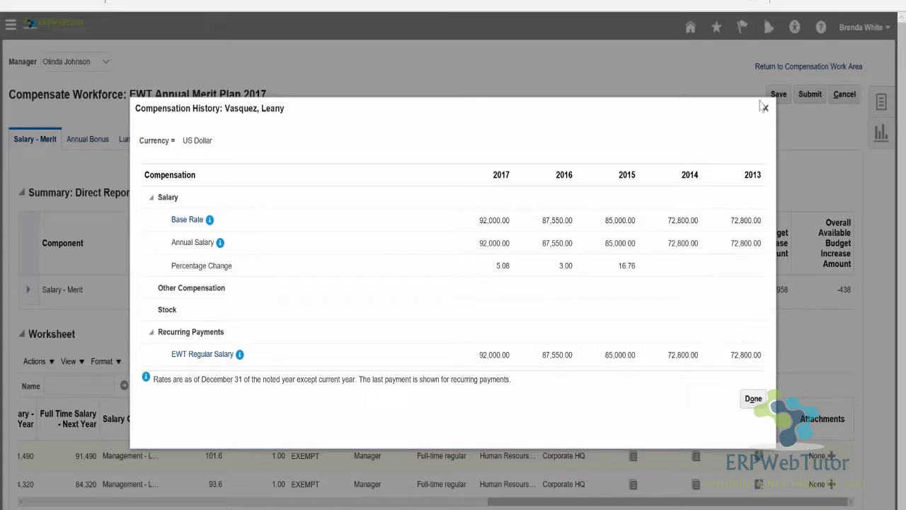
left_click(765, 108)
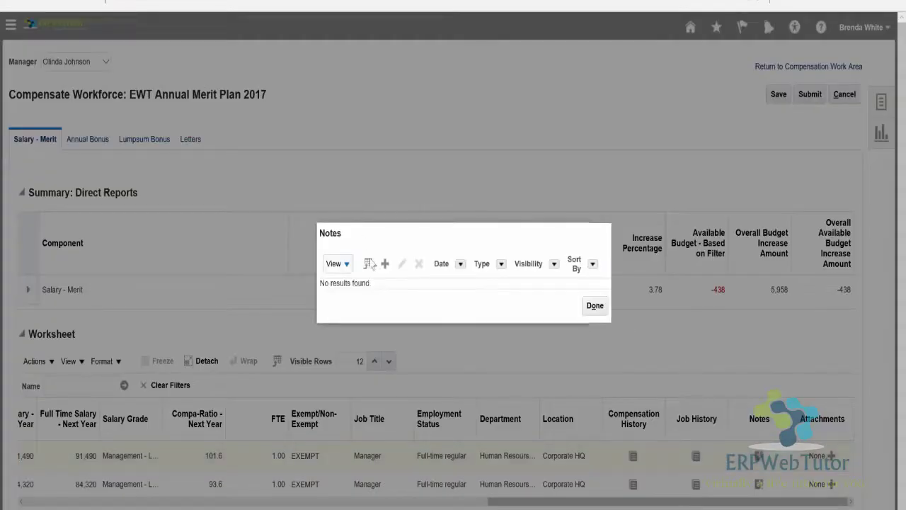
Start a new note for the worker, then discard it unsaved.
left_click(384, 264)
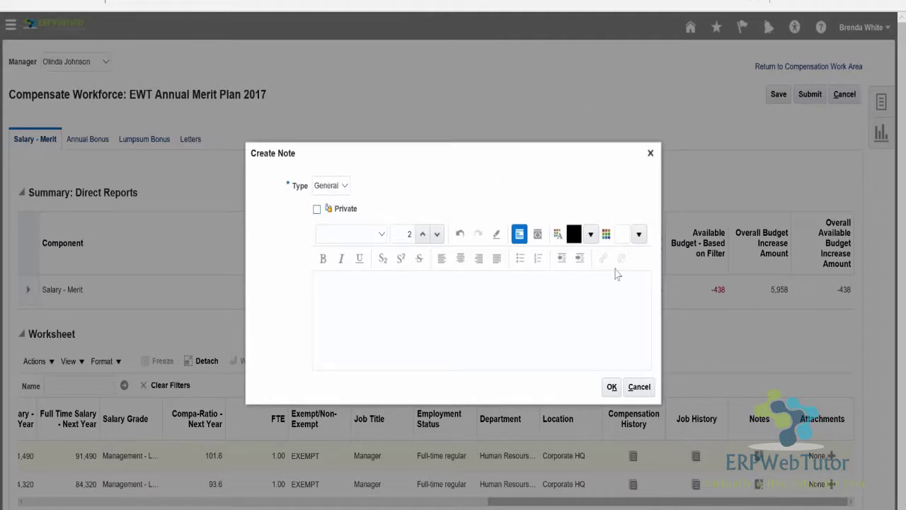
left_click(648, 154)
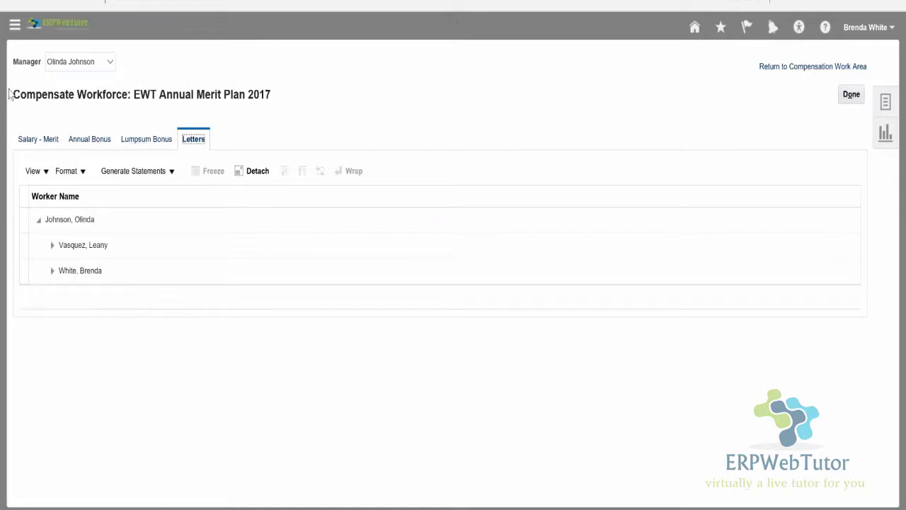
Select the first worker in the Letters list, then return to the Compensation Work Area.
left_click(158, 255)
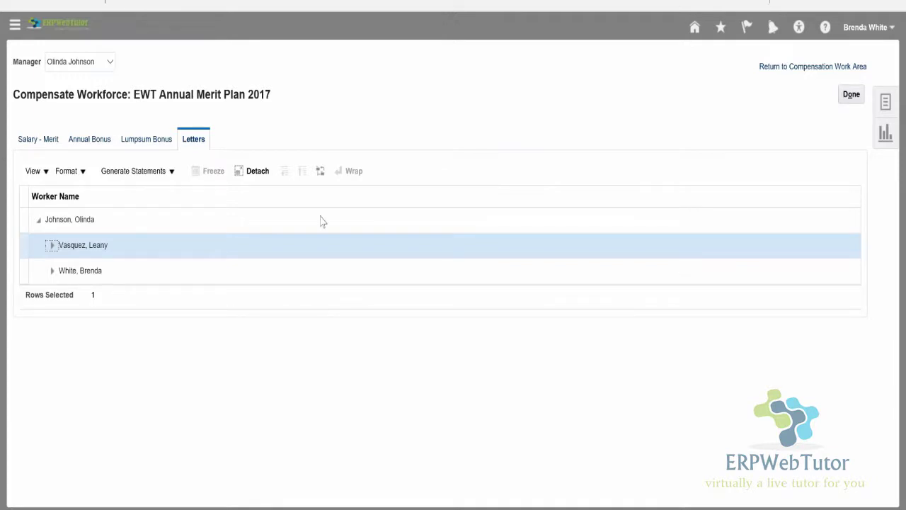
left_click(821, 67)
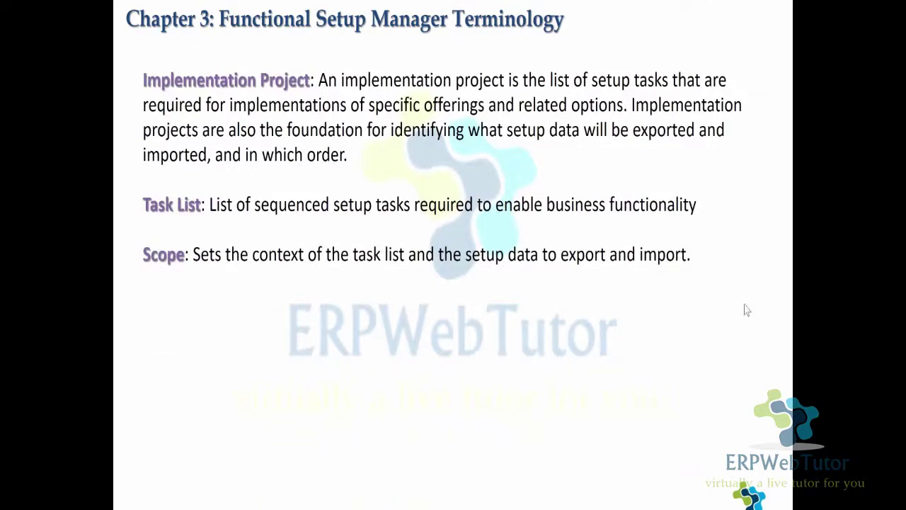
End the ERPWebTutor slideshow to get back to Run Batch Processes.
key("Escape")
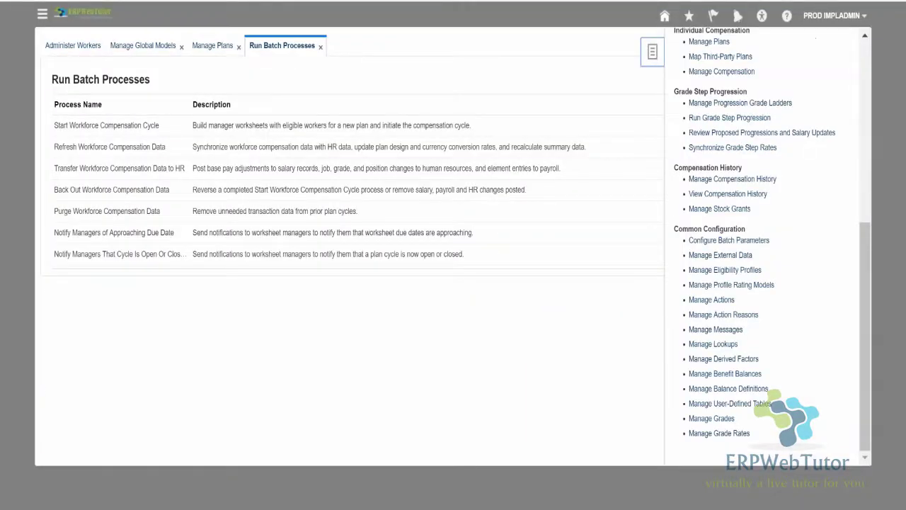
Hide the compensation task list, then look through the Navigator and Settings and Actions menu, closing both.
left_click(623, 124)
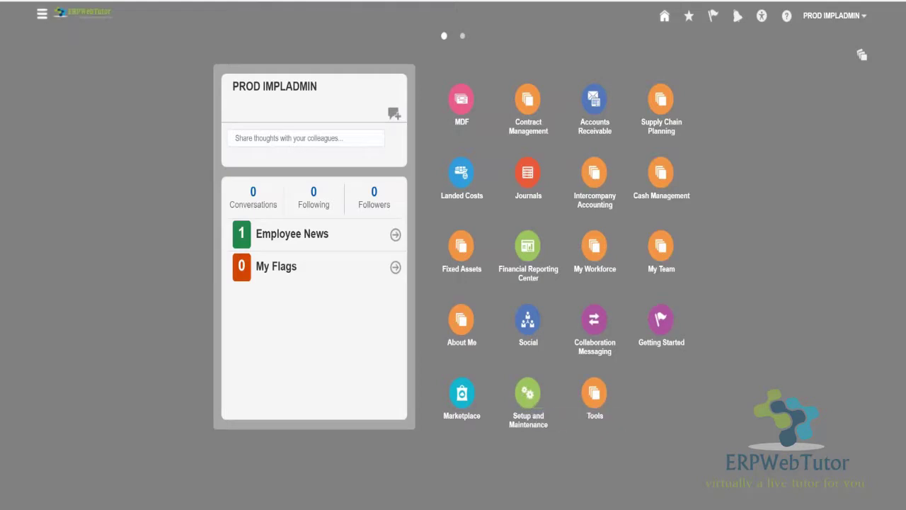
left_click(44, 17)
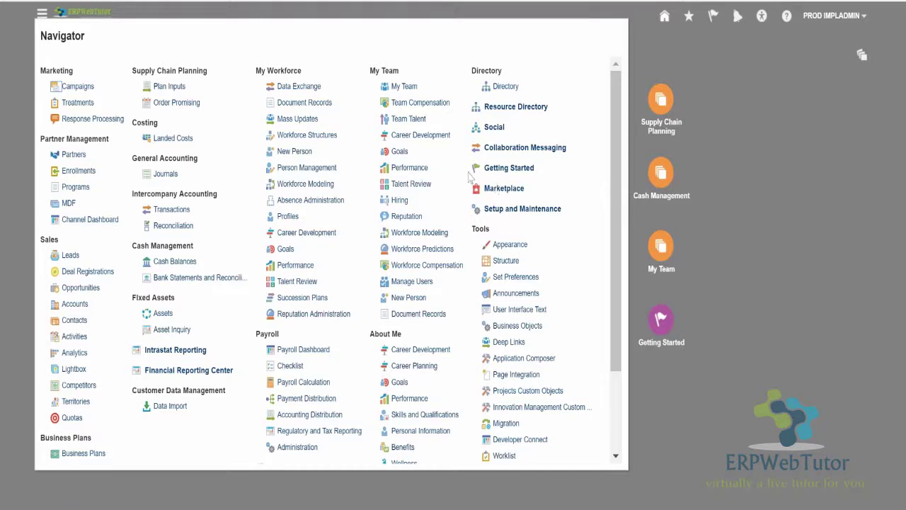
left_click(804, 211)
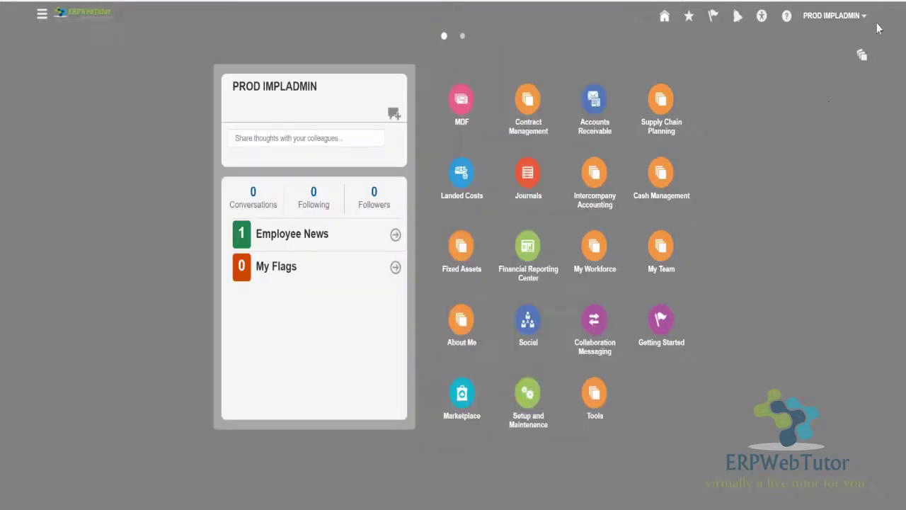
left_click(864, 19)
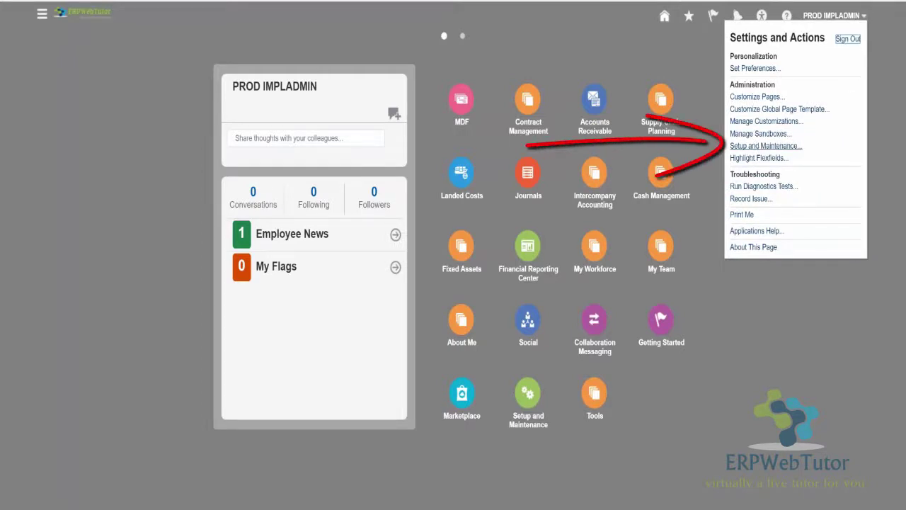
left_click(496, 418)
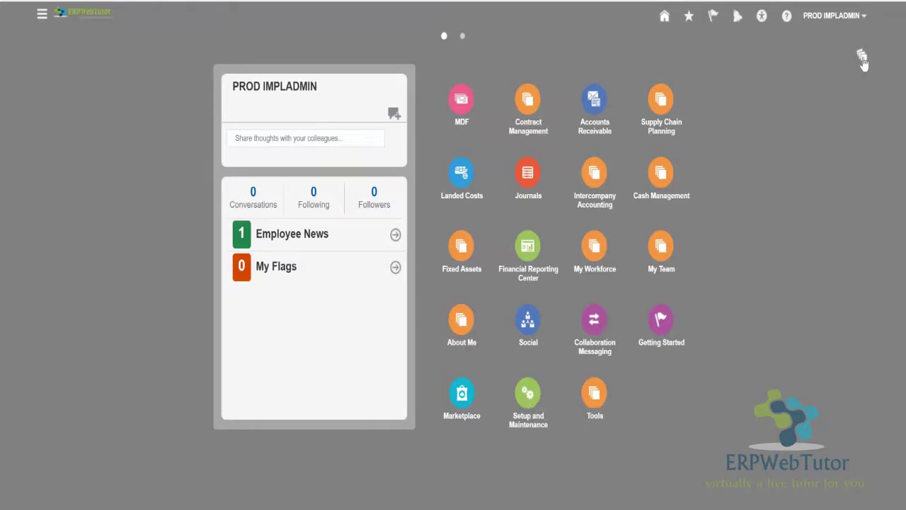
Personalize the springboard to hide About Me and My Team, keep Setup and Maintenance, and save.
left_click(863, 56)
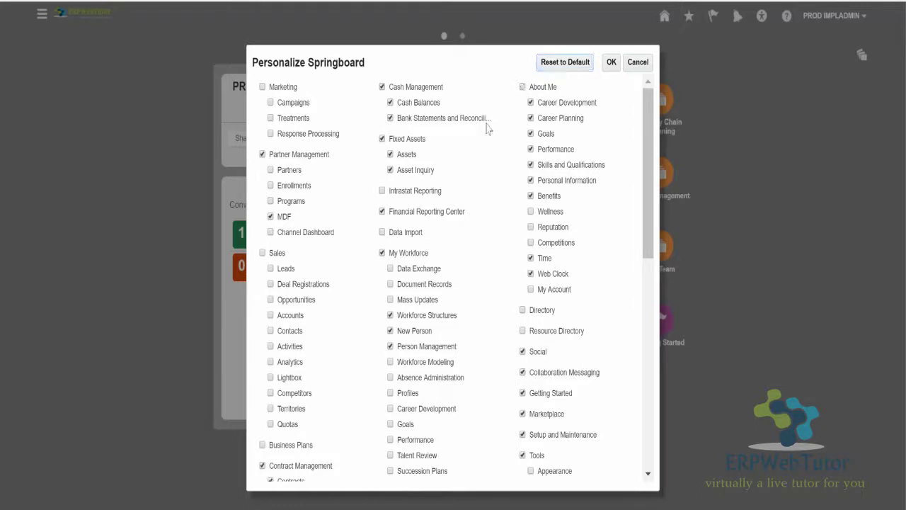
left_click(523, 86)
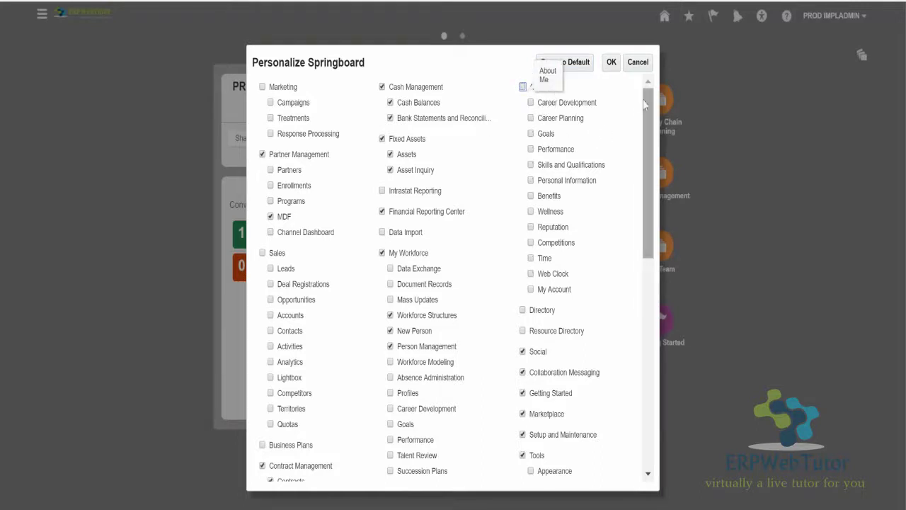
left_click_drag(645, 117, 656, 210)
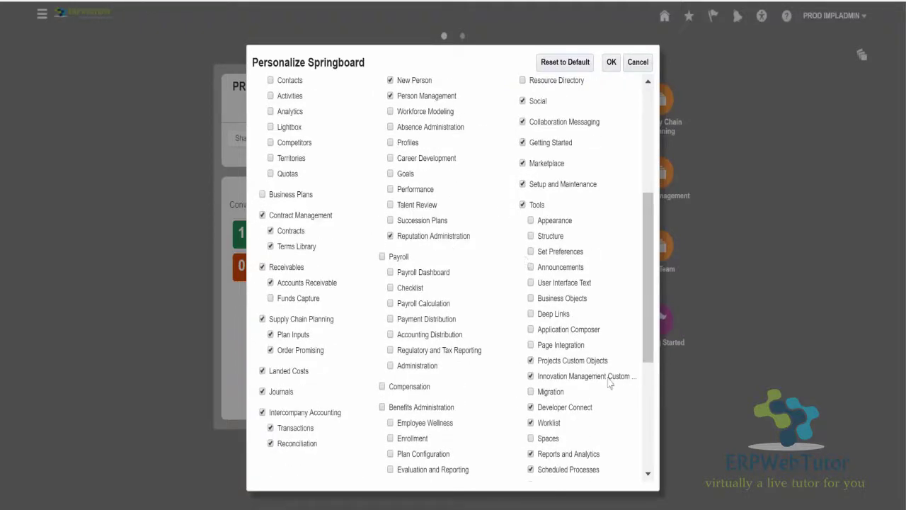
scroll(606, 395, "down", 2)
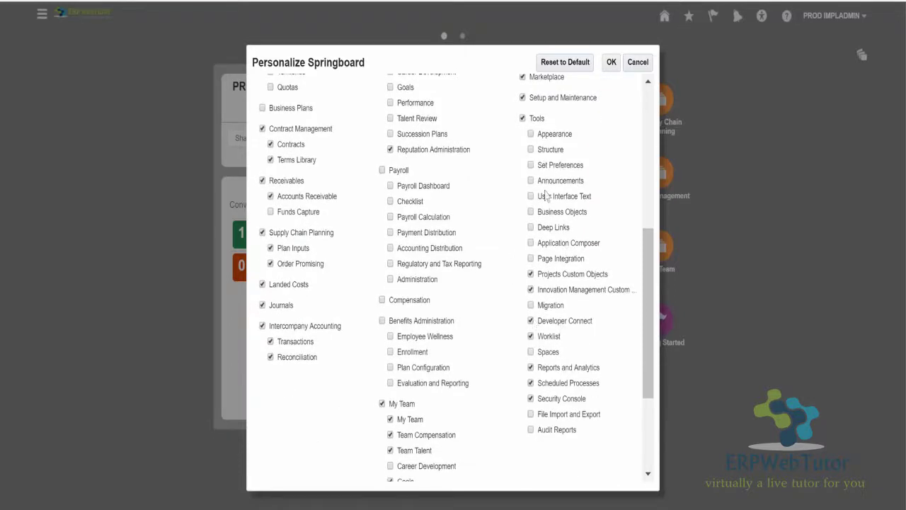
left_click(523, 97)
left_click(383, 404)
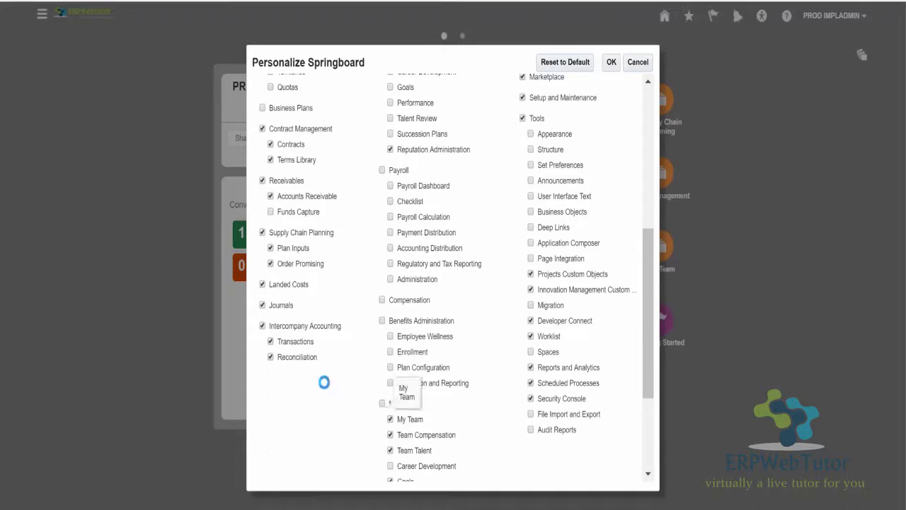
left_click(611, 62)
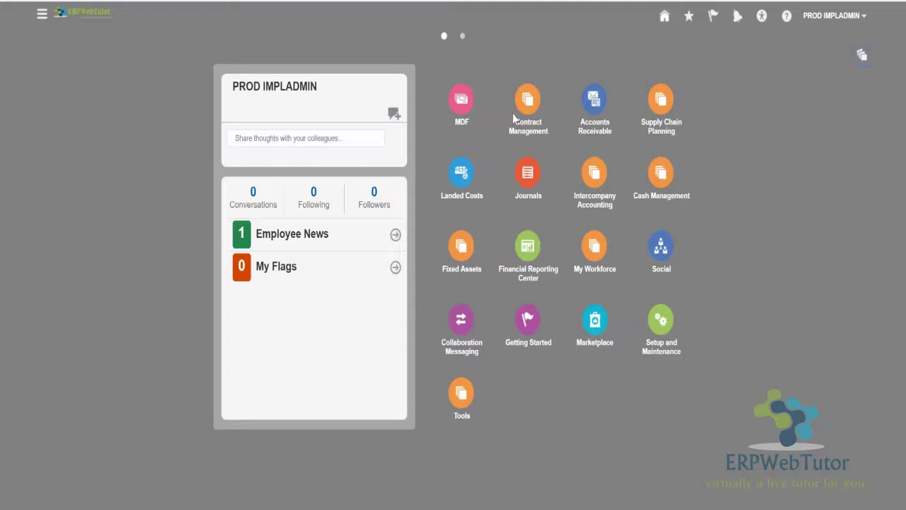
In Setup and Maintenance, keep the Compensation Management offering selected and launch its Setup.
left_click(656, 322)
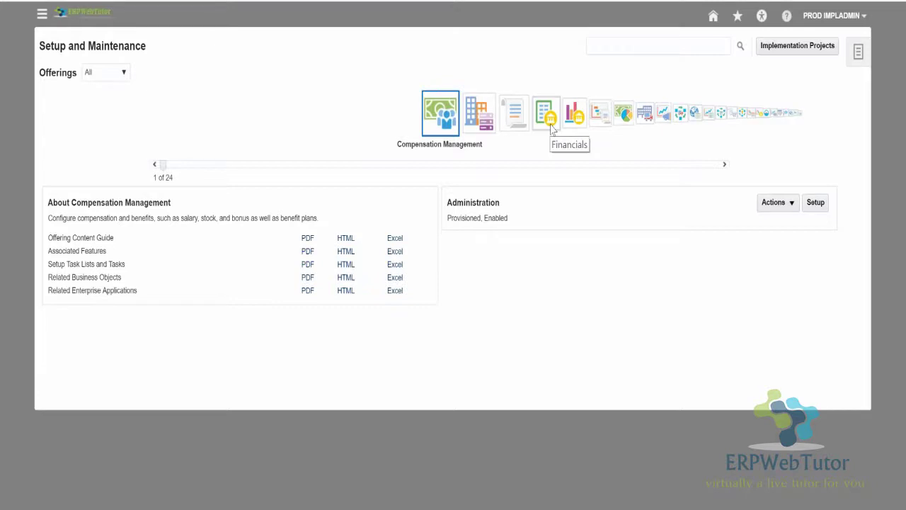
left_click(622, 52)
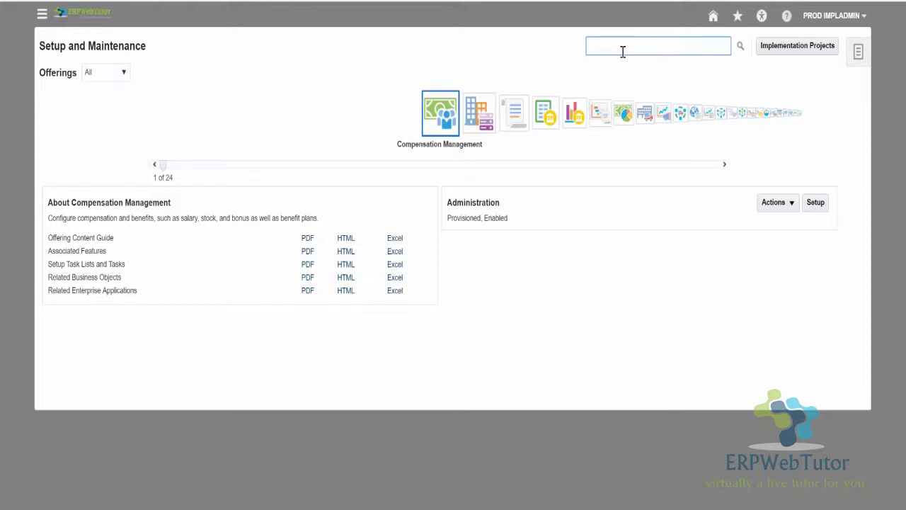
left_click(623, 51)
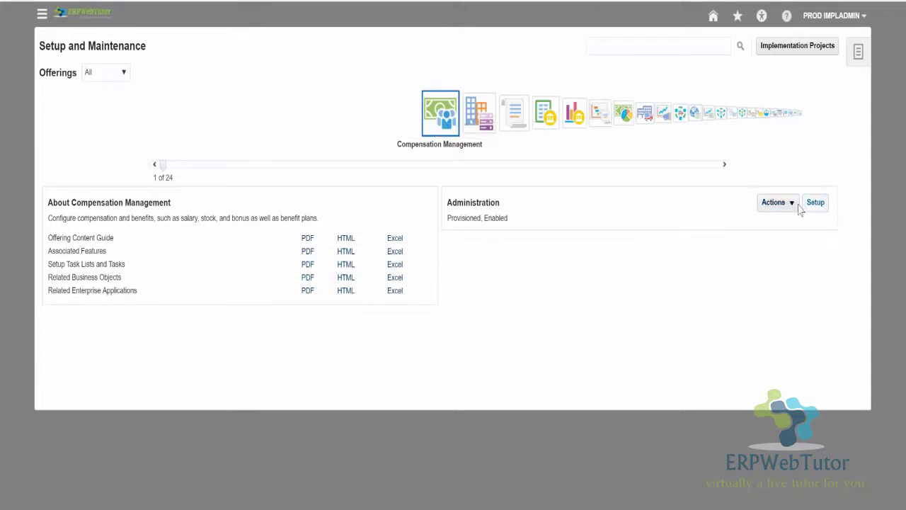
left_click(806, 204)
left_click(788, 225)
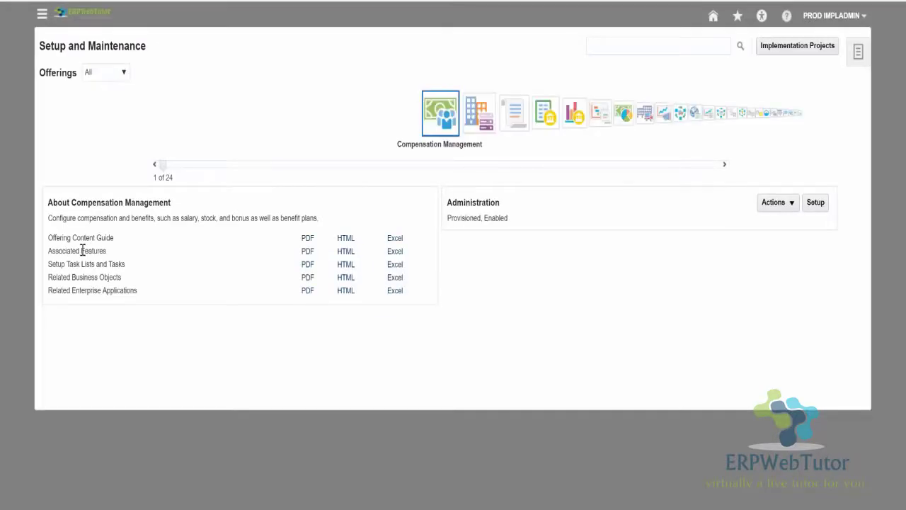
Open the Implementation Projects page from Setup and Maintenance.
left_click(794, 47)
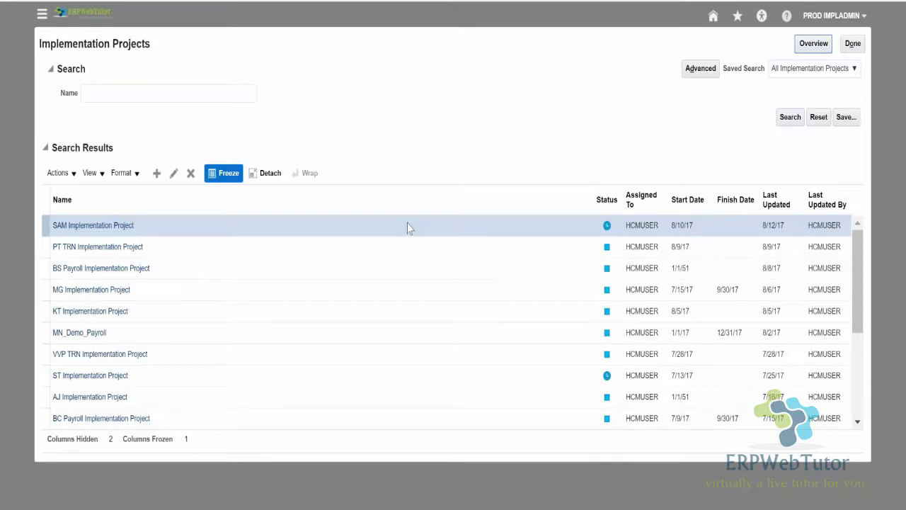
Create 'AM Implementation Project' assigned to IMPLADMIN with the default start date, then continue to offerings.
left_click(156, 173)
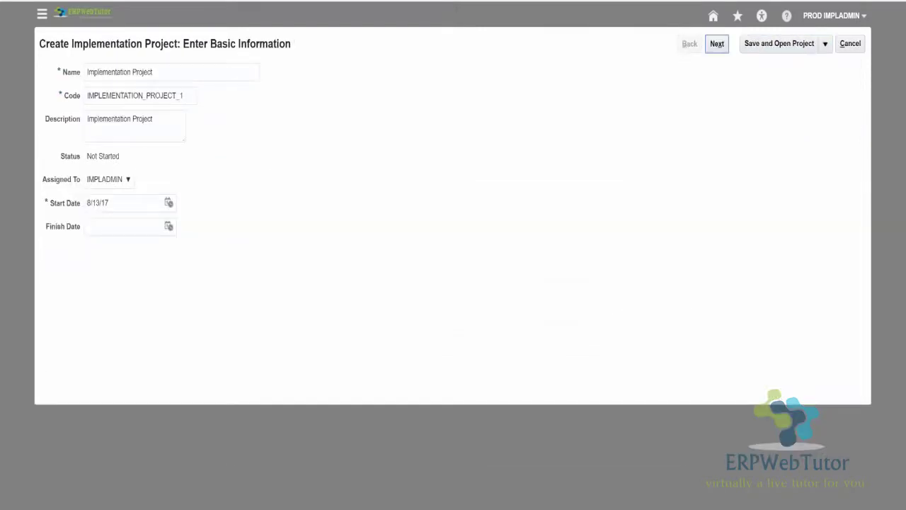
left_click(86, 72)
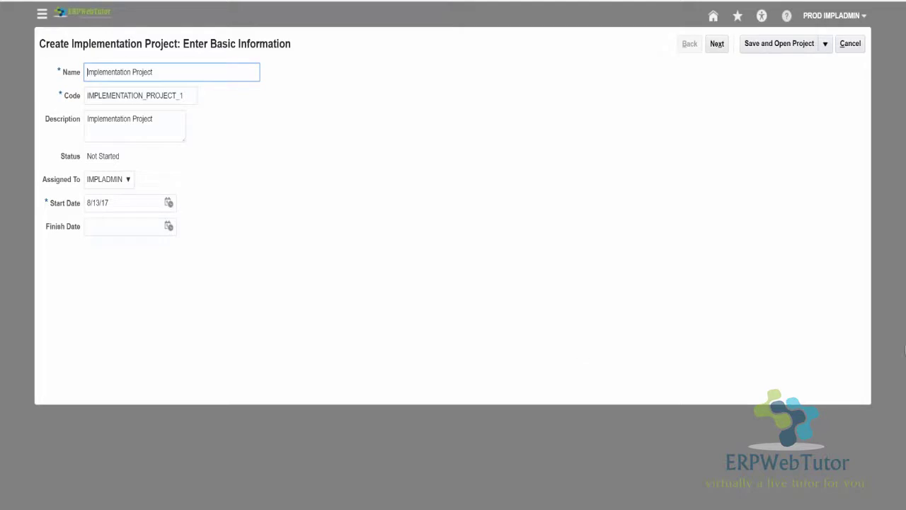
left_click(599, 262)
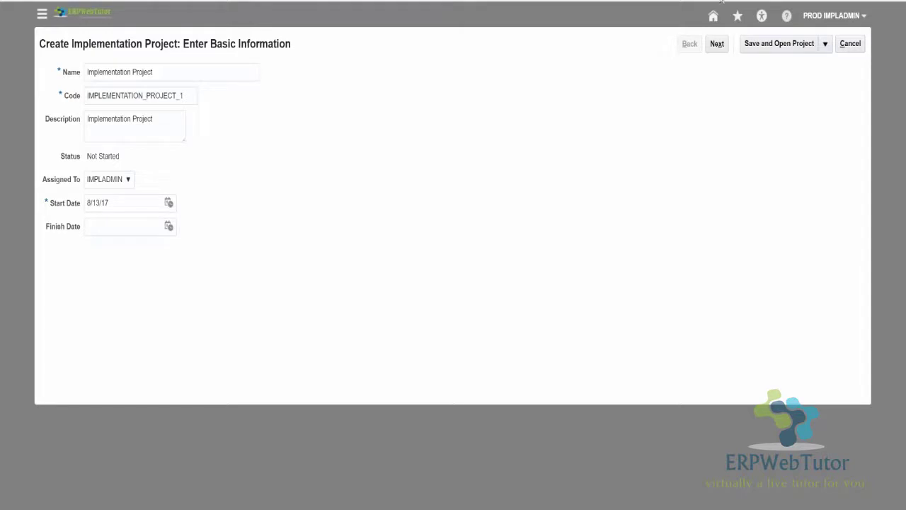
left_click(89, 75)
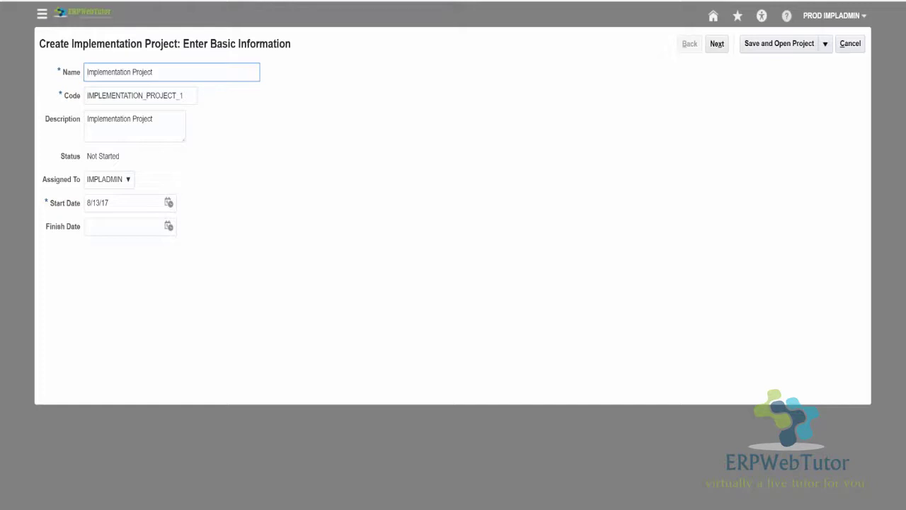
type("AM")
left_click(428, 191)
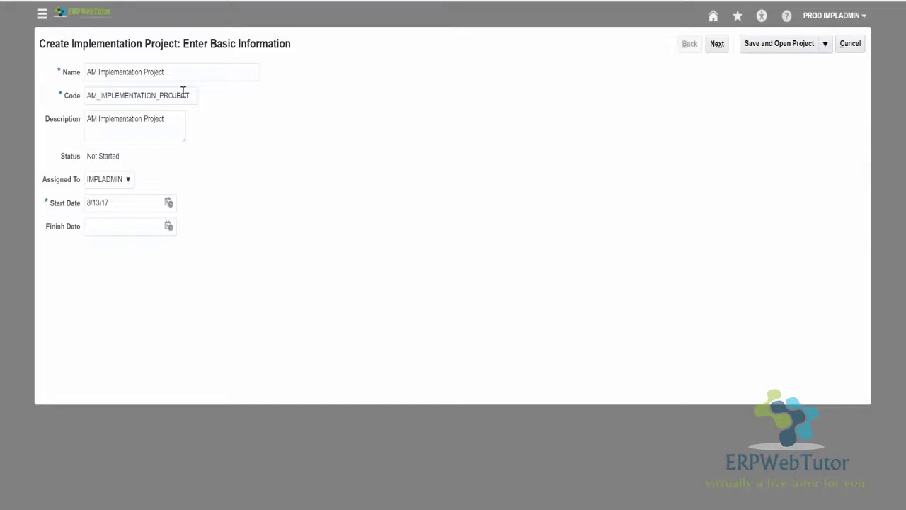
triple_click(143, 118)
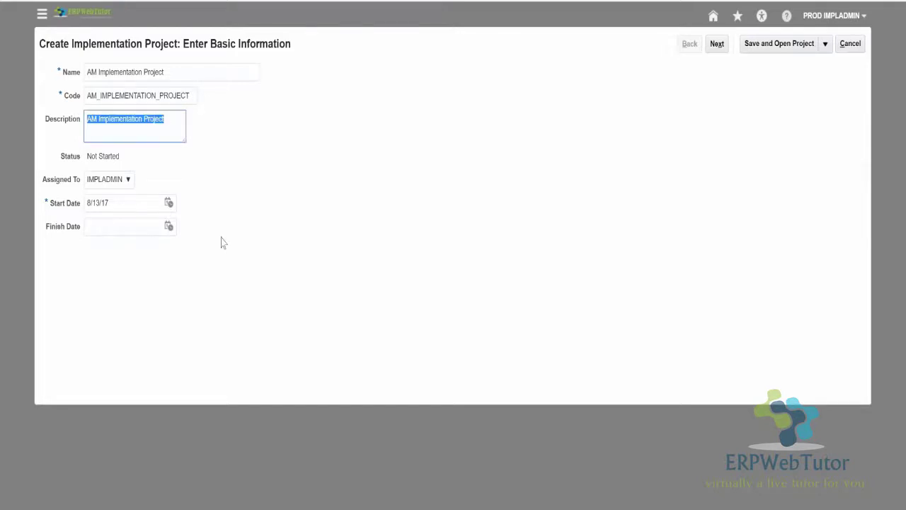
left_click(118, 181)
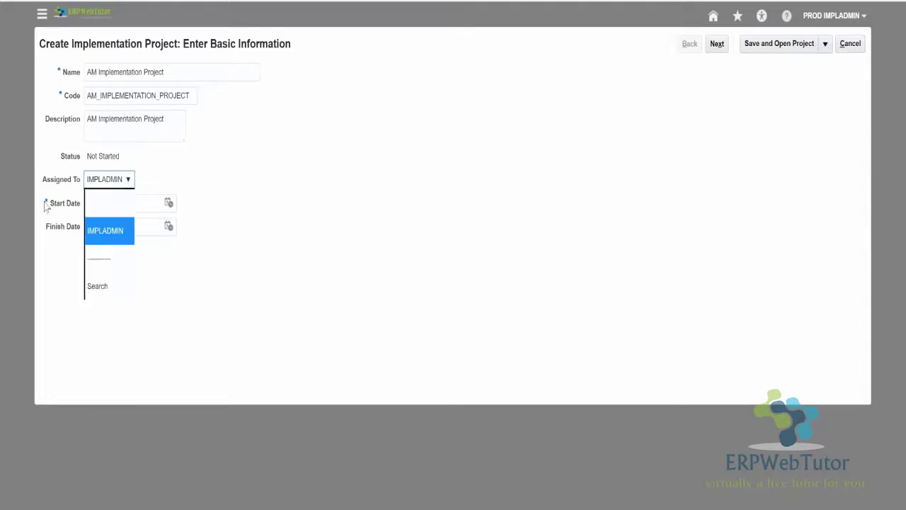
left_click(279, 209)
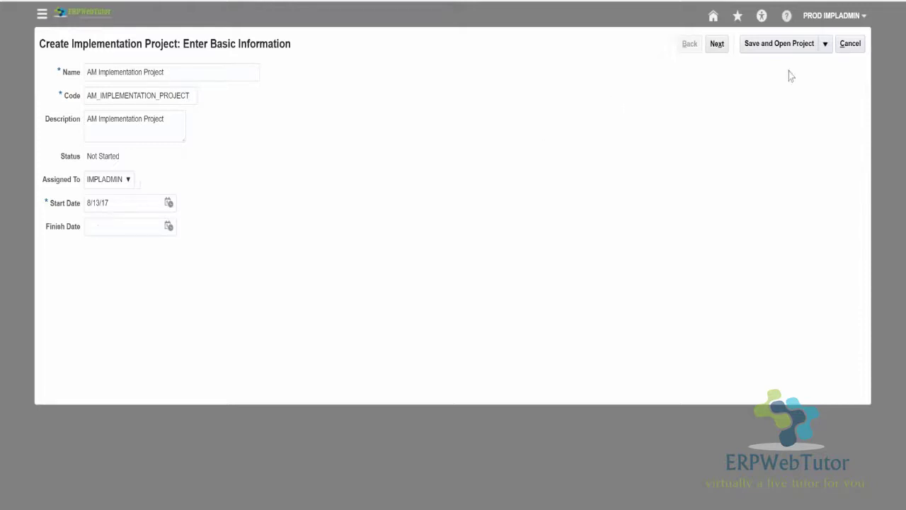
left_click(716, 46)
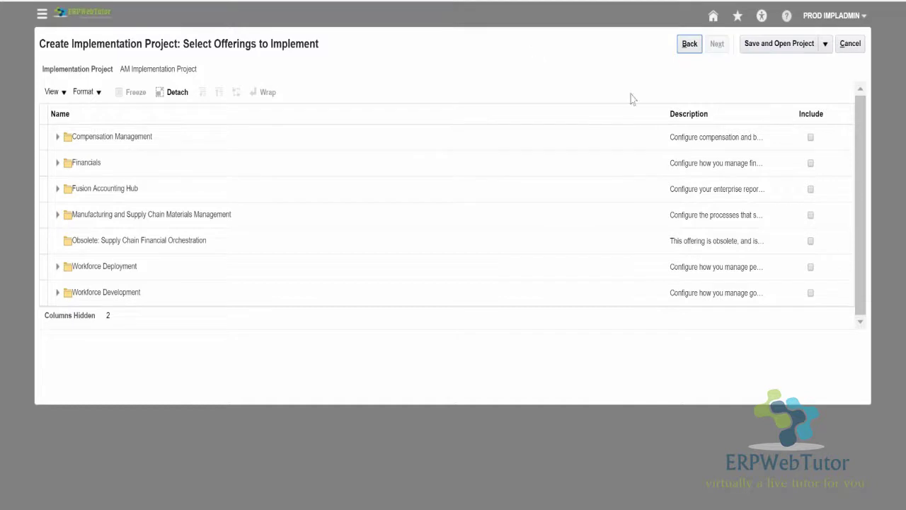
Toggle Compensation Management's Include off and on, then try including Workforce Compensation alone to trigger the dependency warning.
left_click(812, 138)
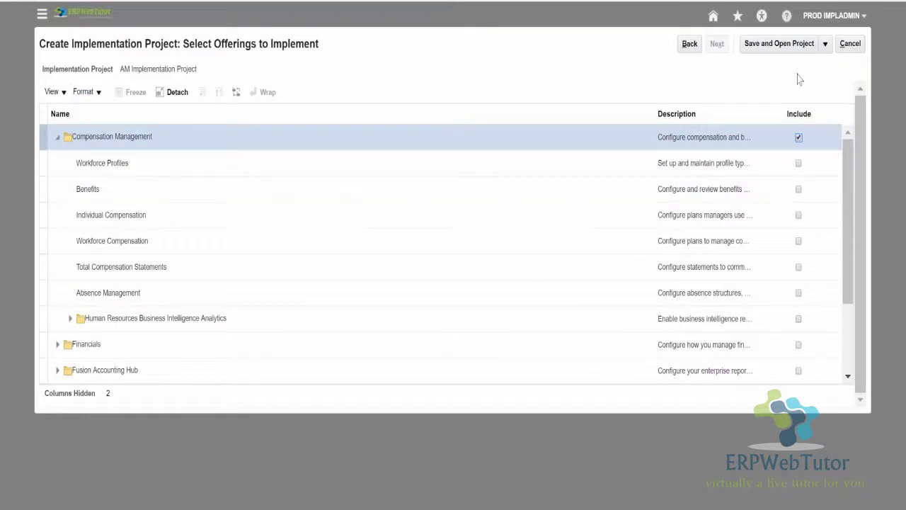
left_click(799, 138)
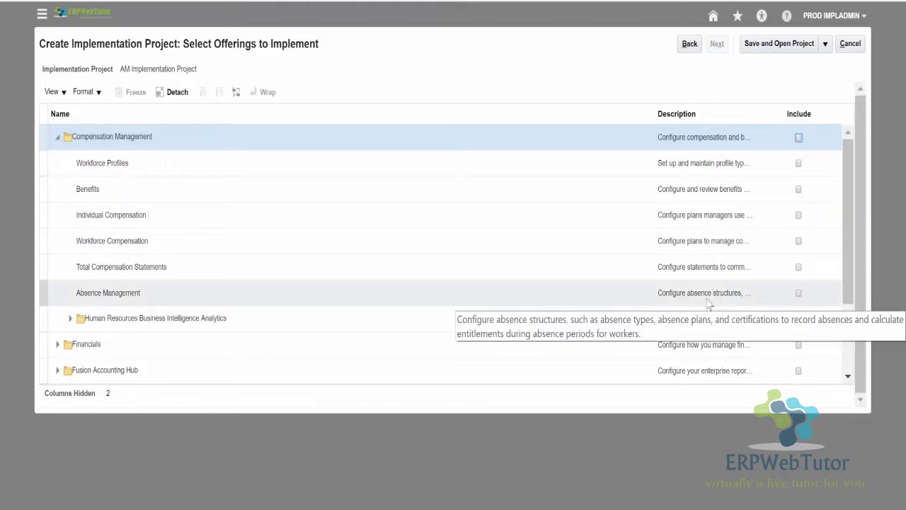
left_click(798, 139)
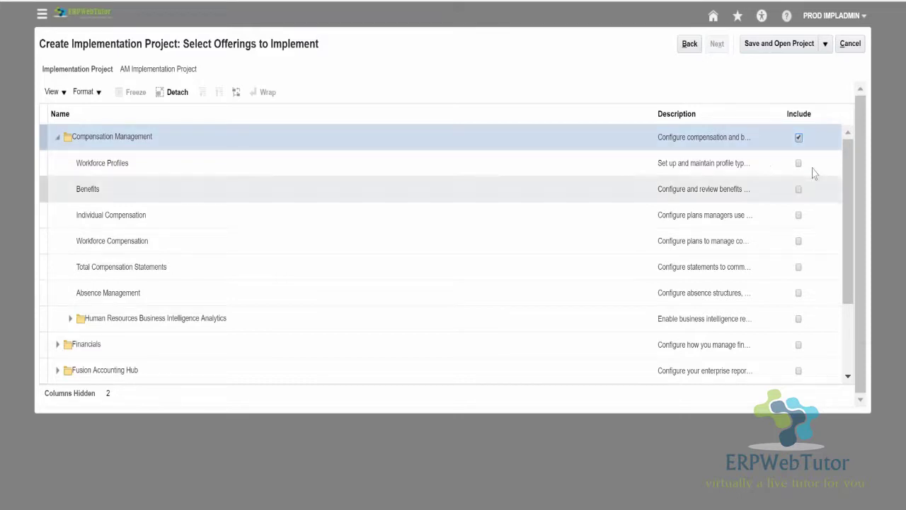
left_click(800, 140)
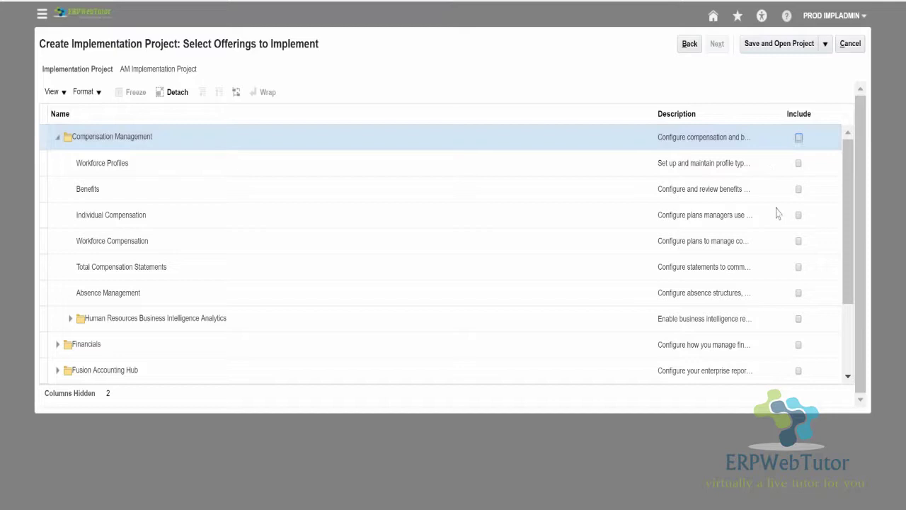
left_click(800, 242)
left_click(800, 242)
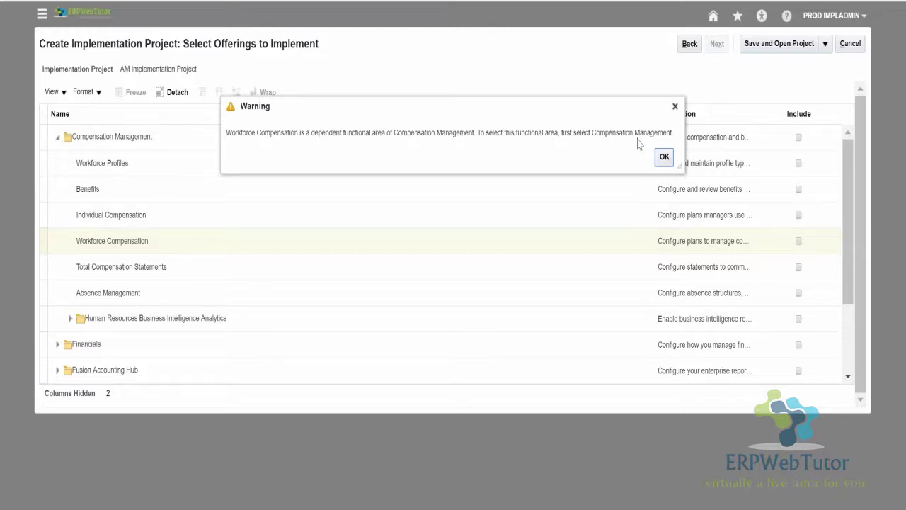
Dismiss the warning and include Compensation Management, Workforce Profiles, Benefits, Individual, Workforce, Total Compensation Statements, and Absence Management.
left_click(665, 157)
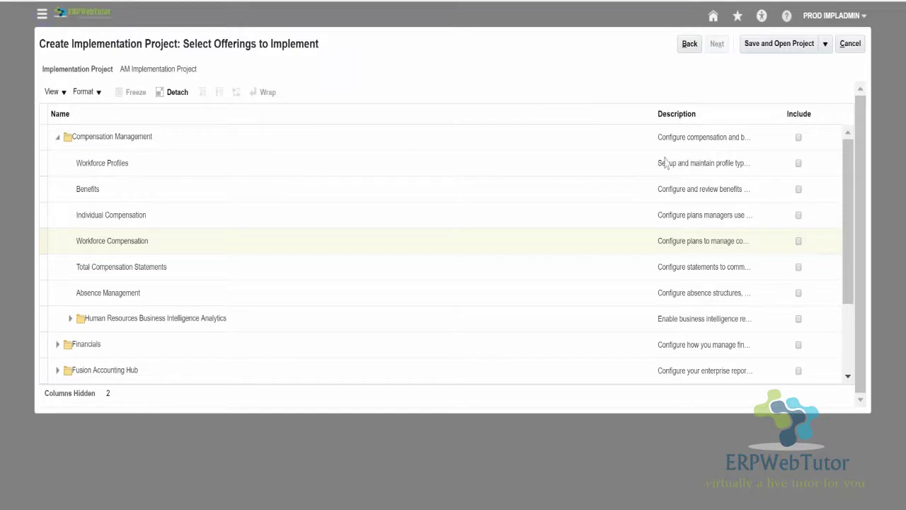
left_click(798, 137)
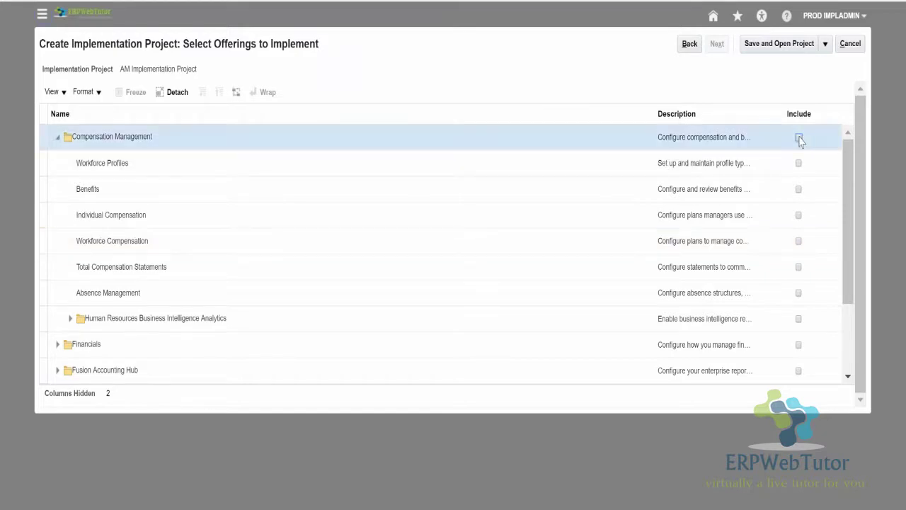
left_click(799, 163)
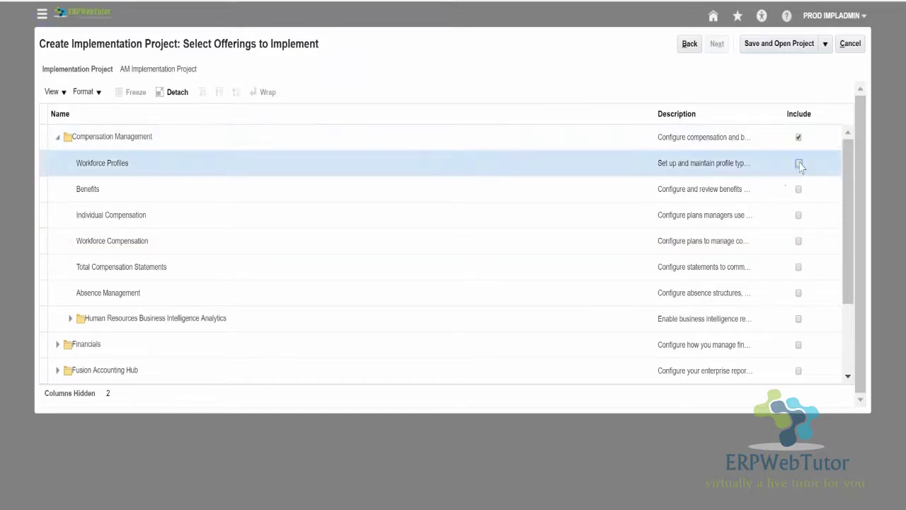
left_click(799, 189)
left_click(799, 215)
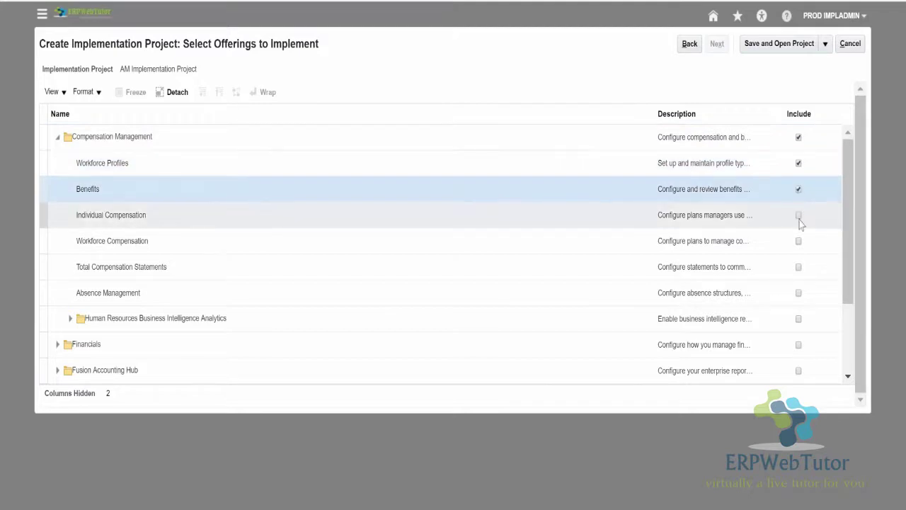
left_click(799, 241)
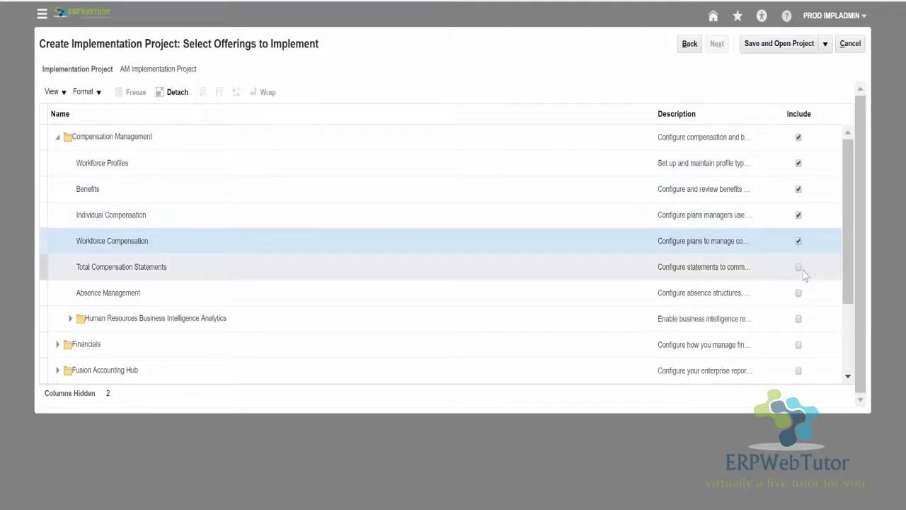
left_click(800, 267)
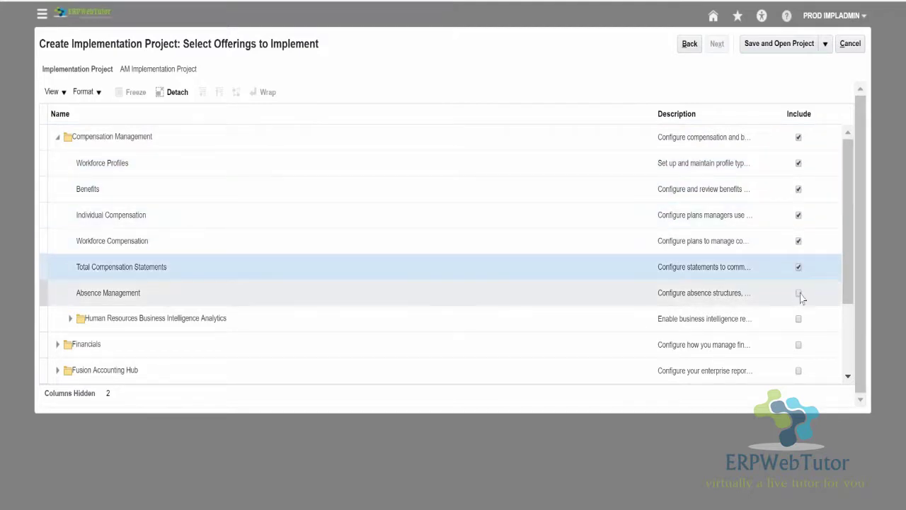
left_click(799, 293)
Include Human Resources BI Analytics with its Absence and Accrual and Payroll BI Analytics areas.
left_click(799, 320)
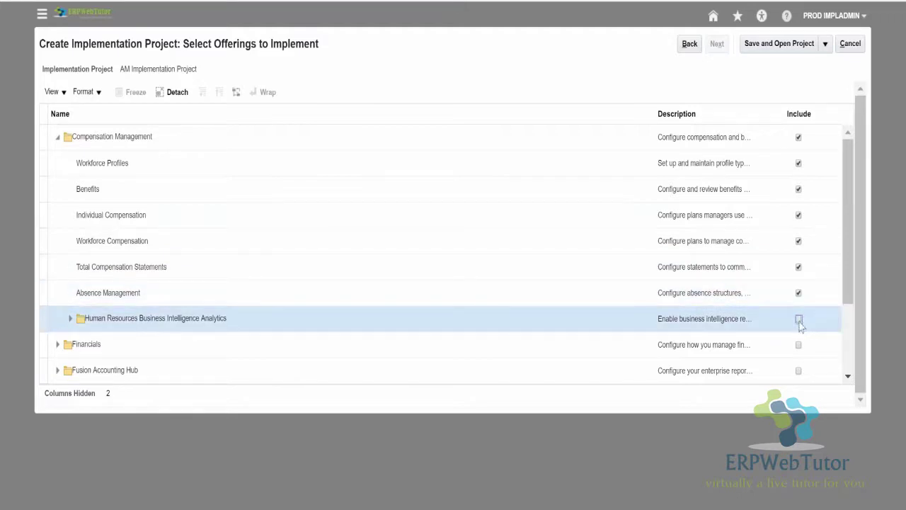
left_click(799, 319)
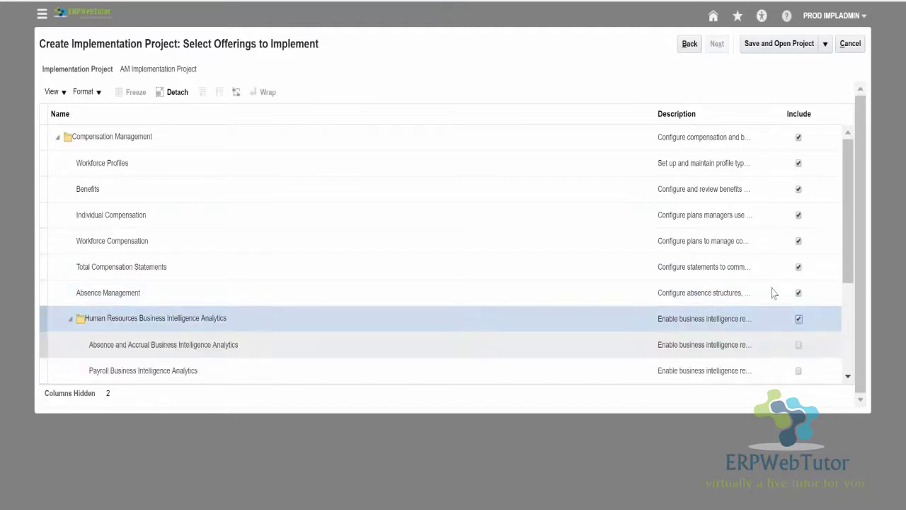
left_click(799, 345)
scroll(803, 301, "down", 3)
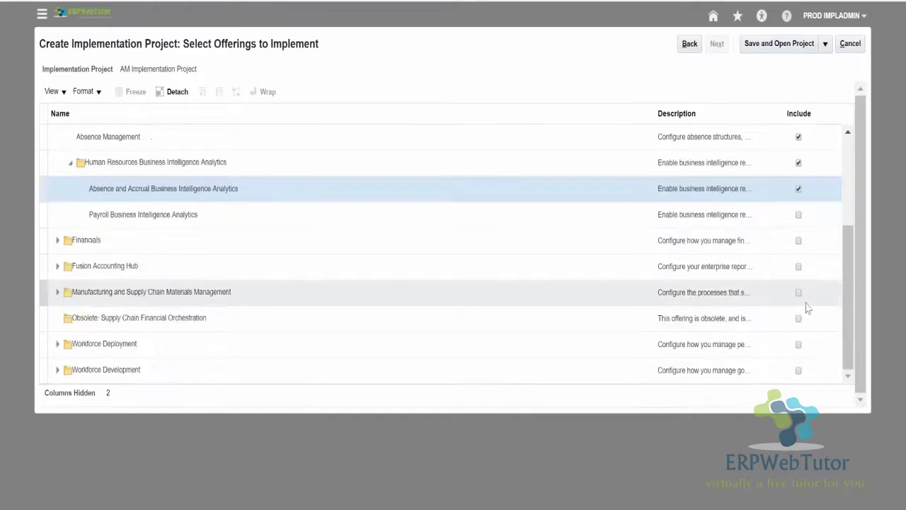
left_click(798, 215)
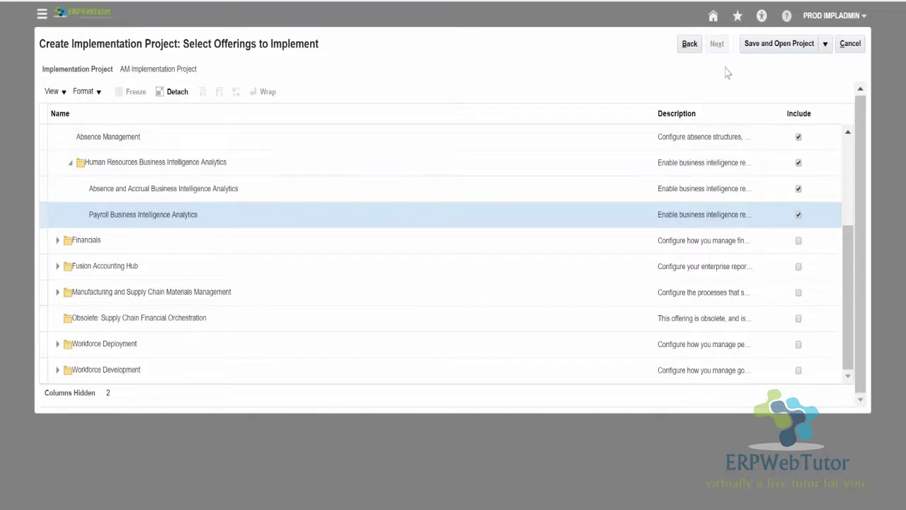
Save and open AM Implementation Project, expand its Compensation Management task lists, then finish with Done.
left_click(755, 44)
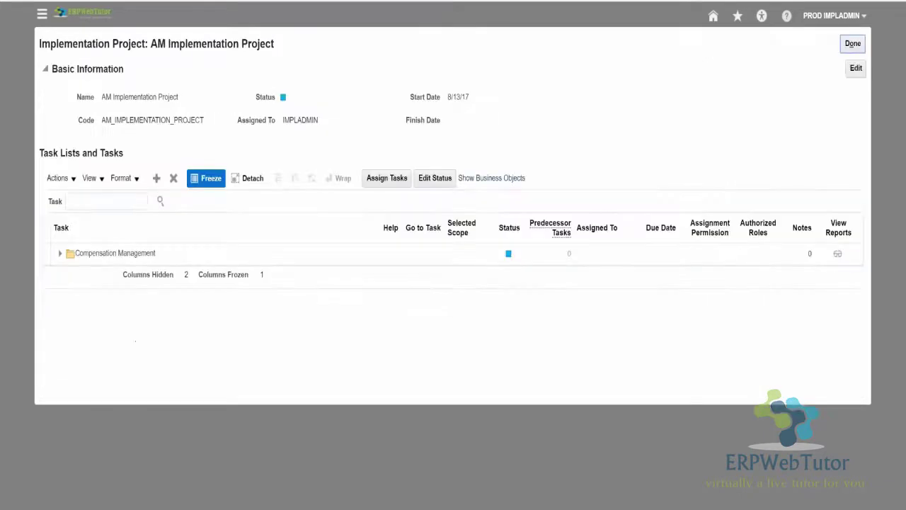
left_click(60, 253)
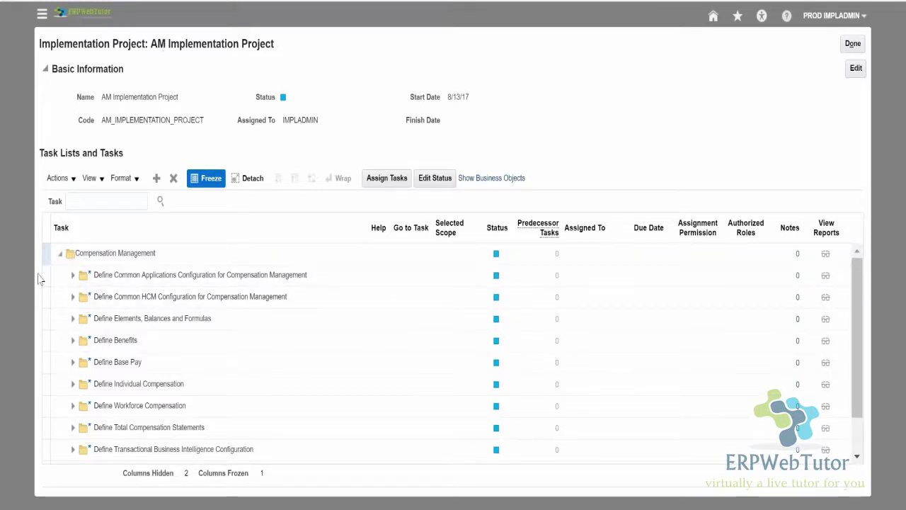
left_click(72, 275)
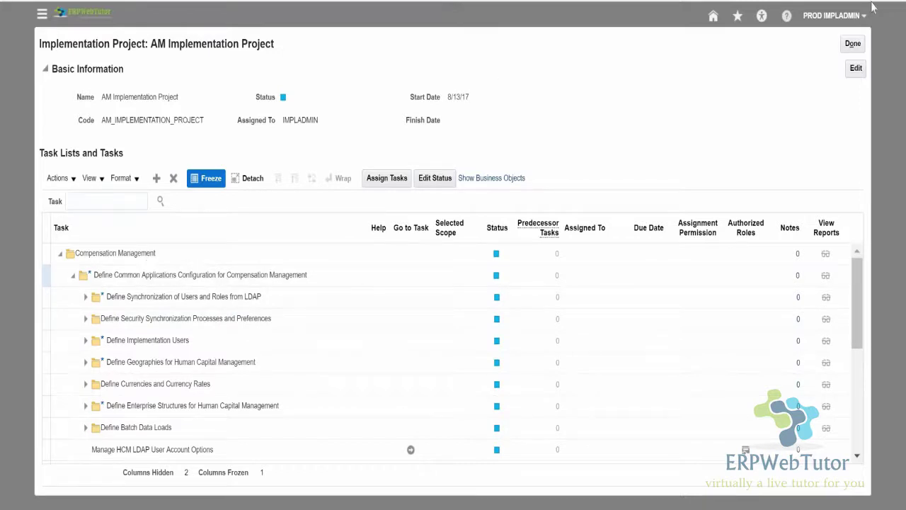
left_click(853, 44)
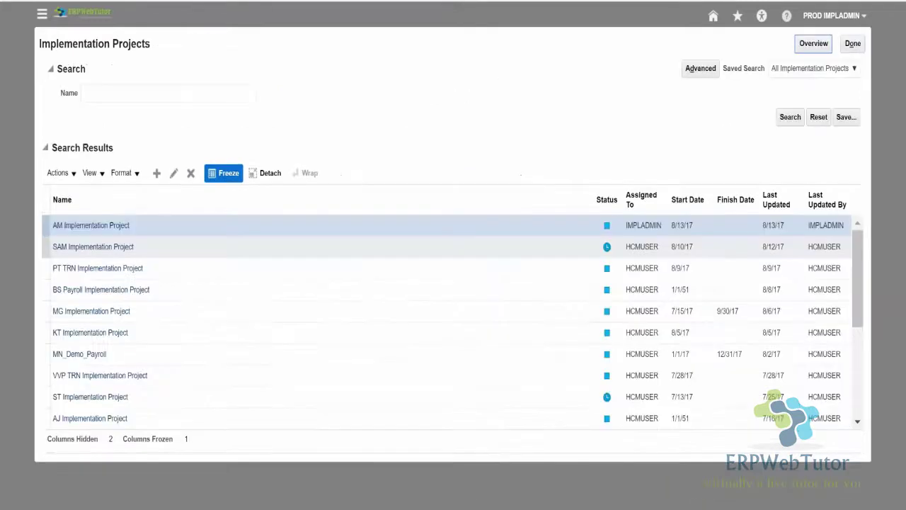
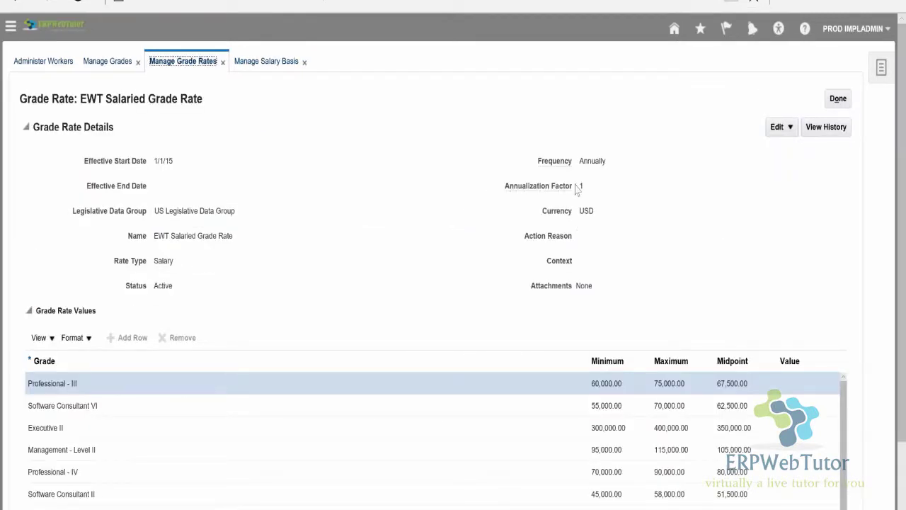
Highlight the grade rate's Annually frequency and its annualization factor of 1.
left_click_drag(578, 162, 603, 164)
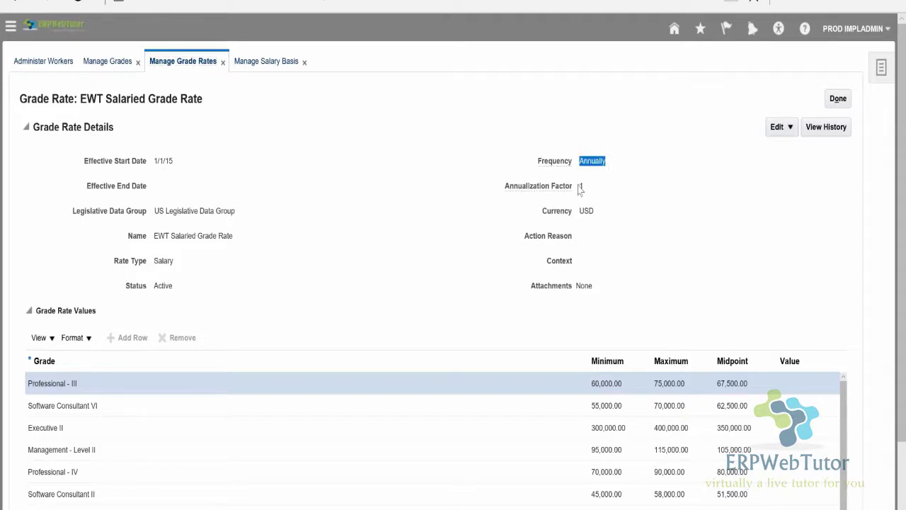
left_click(580, 186)
left_click_drag(585, 185, 574, 187)
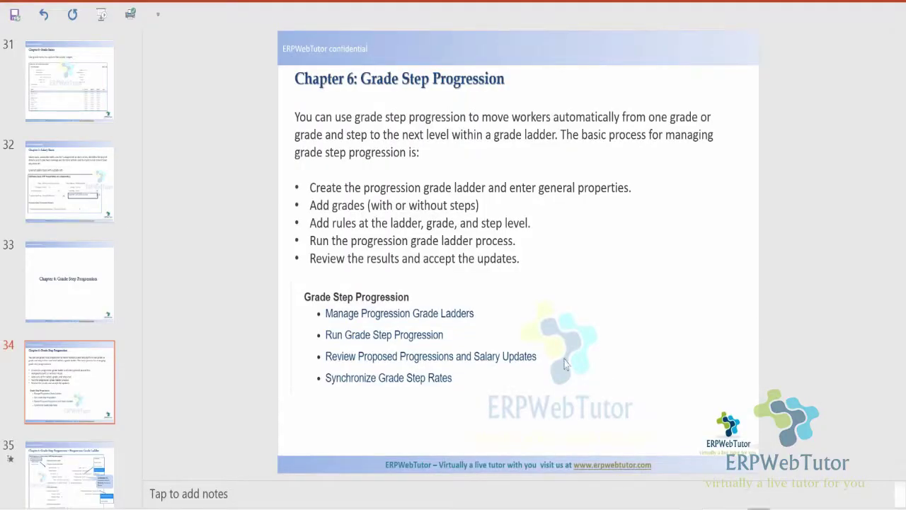
Present the slides from the current one through the Progression Grade Ladder screenshot, then exit the show.
key("shift+F5")
left_click(538, 267)
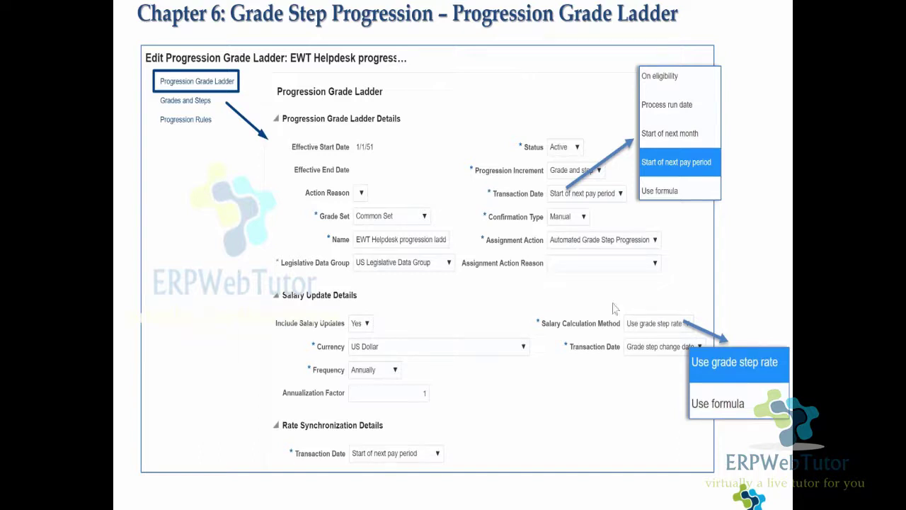
key("Escape")
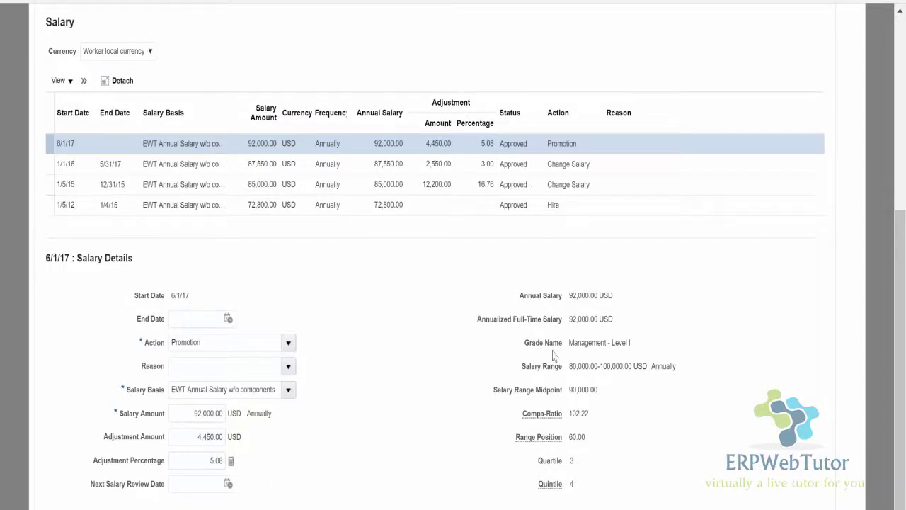
Open the Tasks panel on Manage Grades and scroll through the compensation task list.
scroll(569, 251, "up", 1)
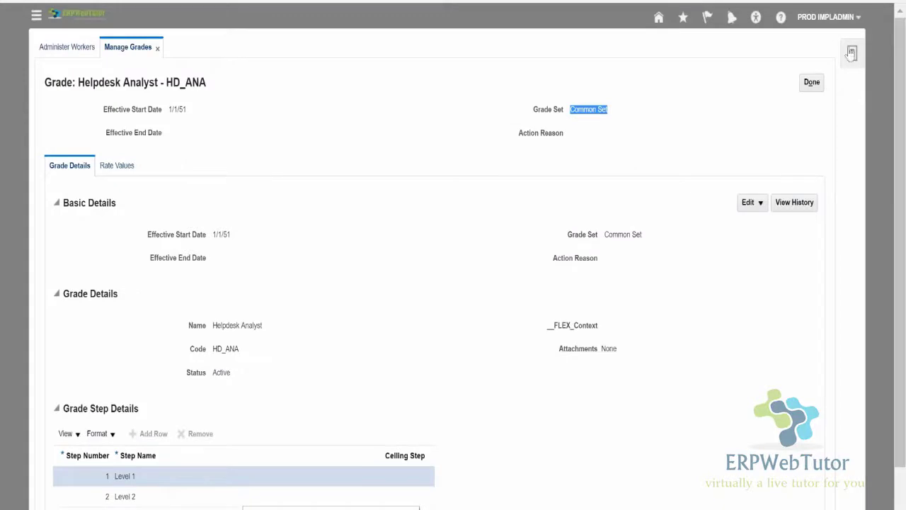
left_click(851, 53)
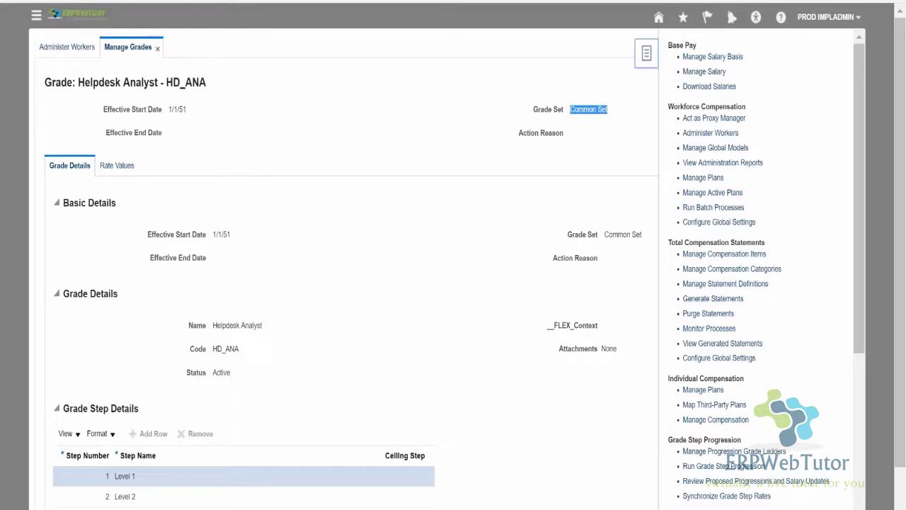
scroll(796, 253, "down", 1)
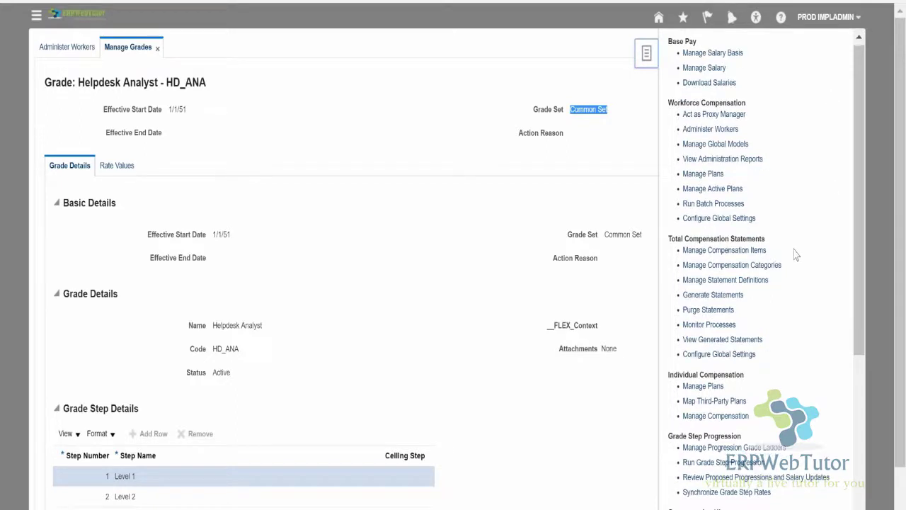
scroll(797, 255, "down", 1)
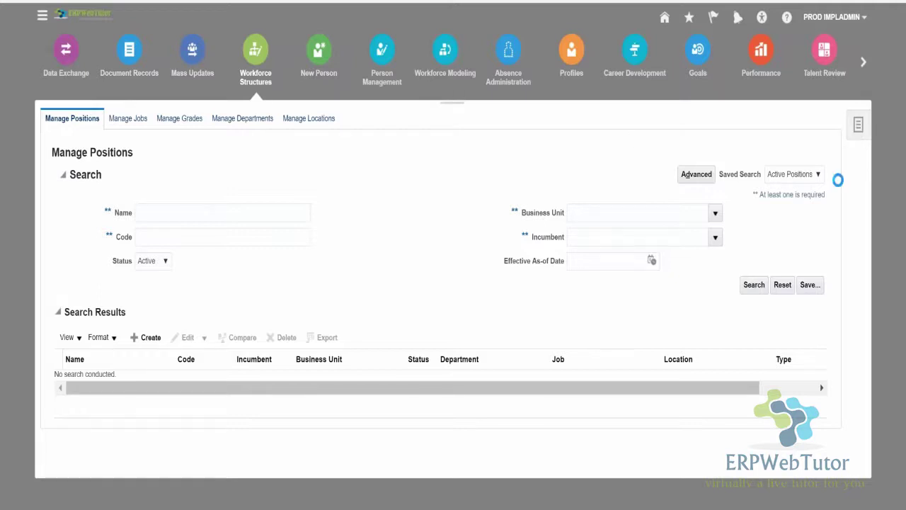
On Manage Grade Ladders, search for ladders whose name matches EWT%.
left_click(859, 125)
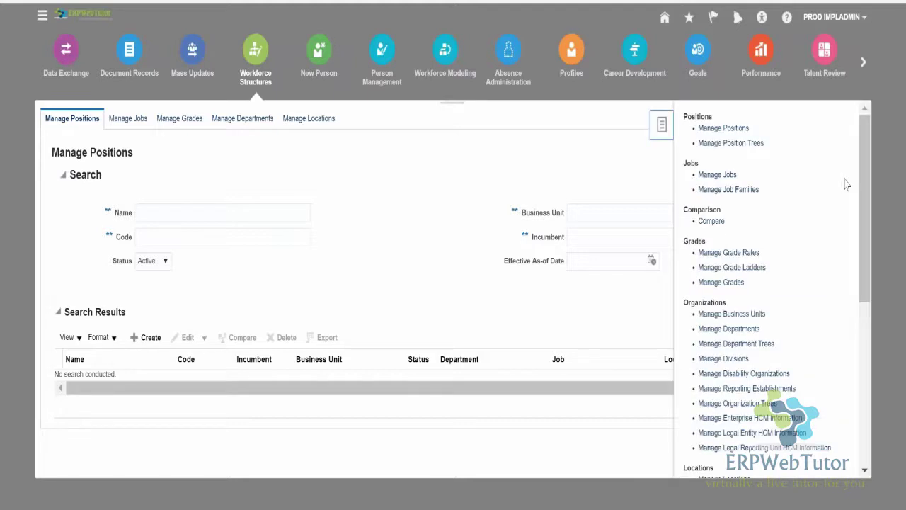
left_click(748, 274)
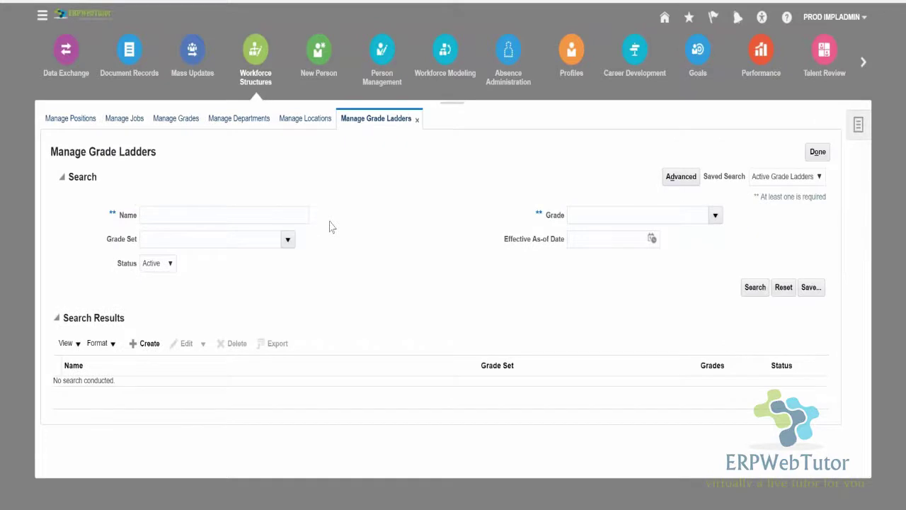
left_click(274, 208)
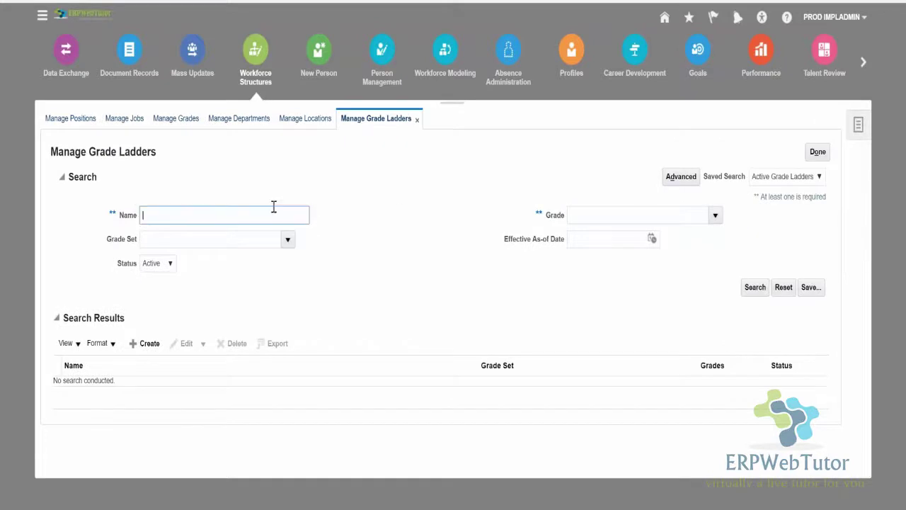
type("EWT%")
key("Return")
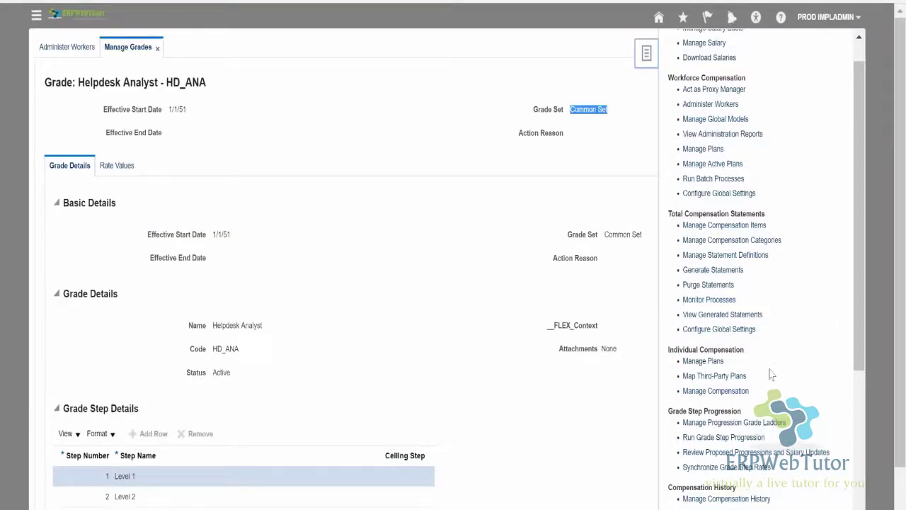
In progression grade ladders, select EWT Helpdesk progression and show its actions menu.
left_click(719, 423)
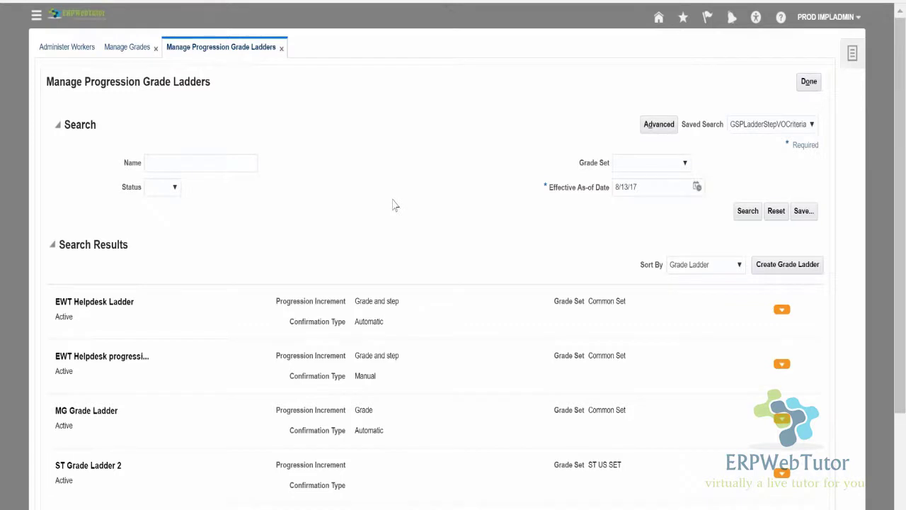
scroll(394, 205, "down", 1)
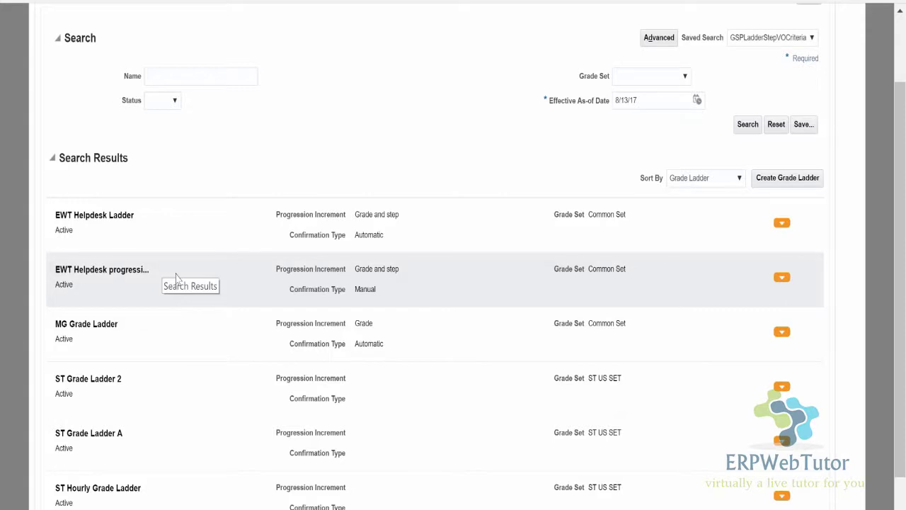
left_click(177, 278)
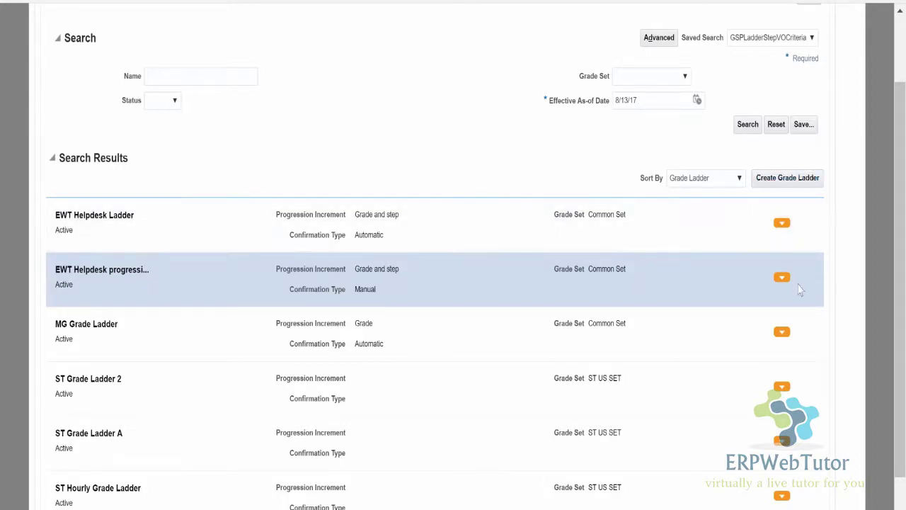
left_click(782, 278)
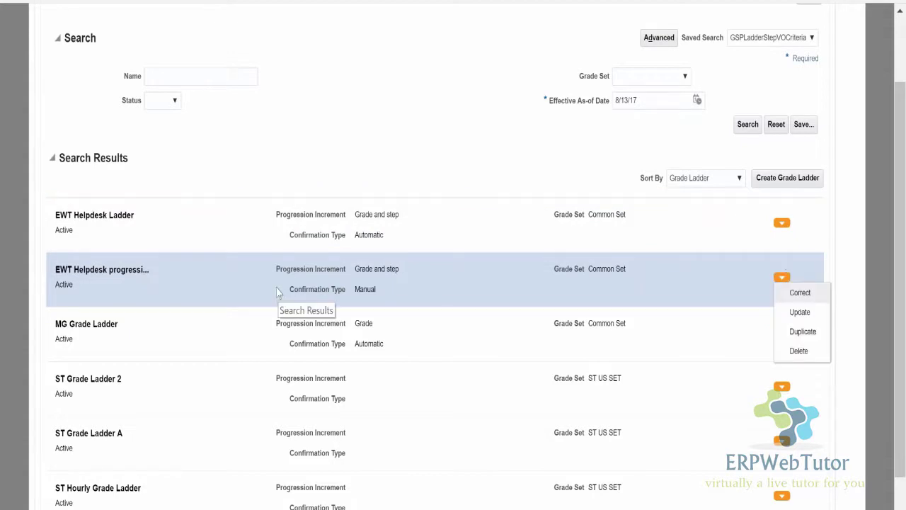
left_click(820, 293)
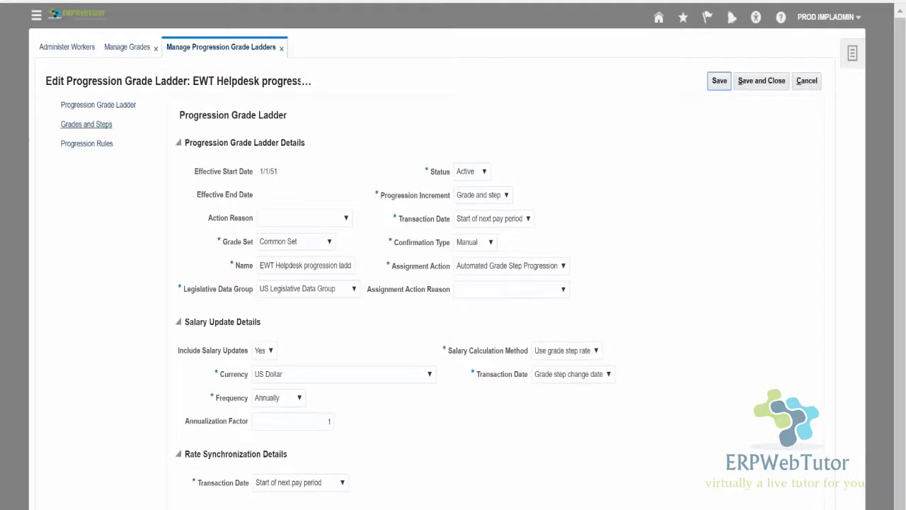
left_click(85, 126)
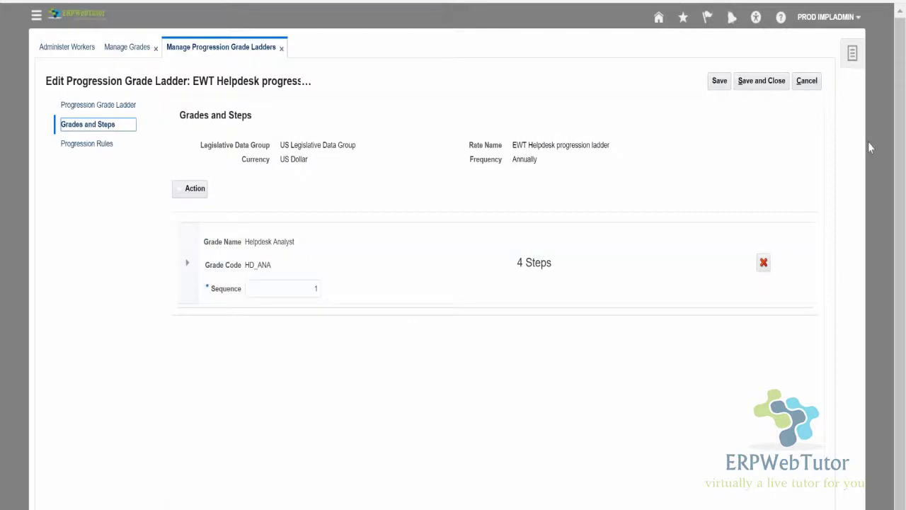
left_click(808, 81)
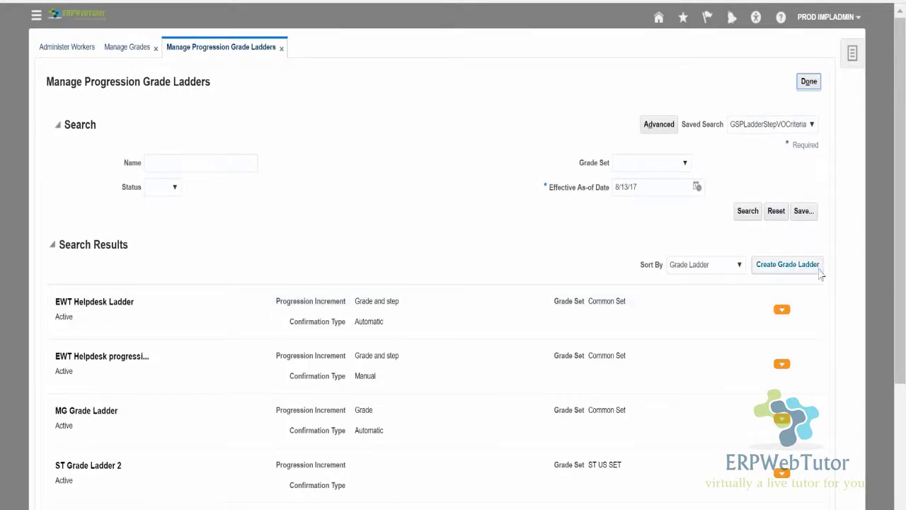
Start a new progression ladder named SDSD with Grade and step increment and Common Set.
left_click(793, 265)
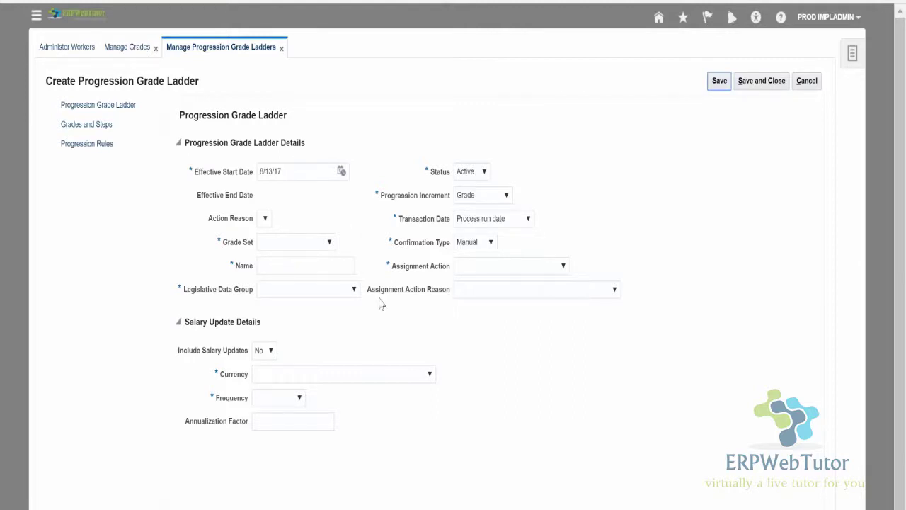
left_click(498, 196)
left_click(482, 245)
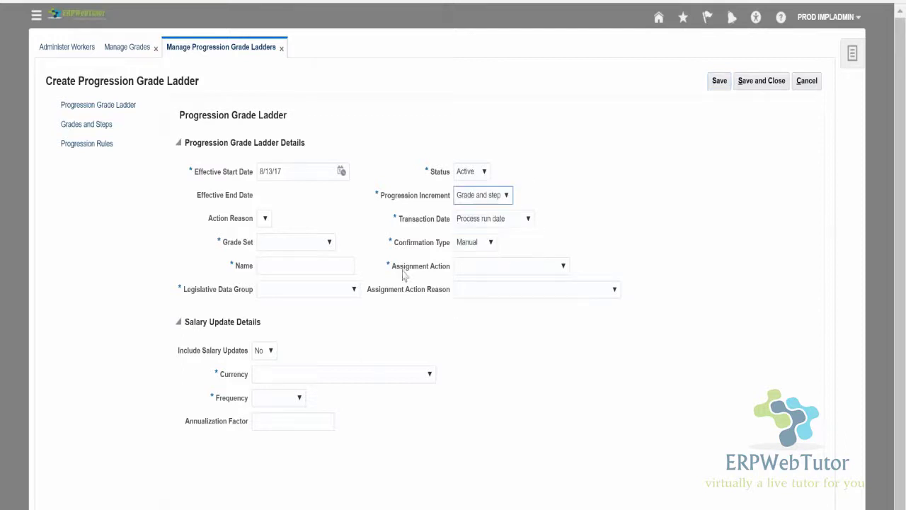
left_click(294, 245)
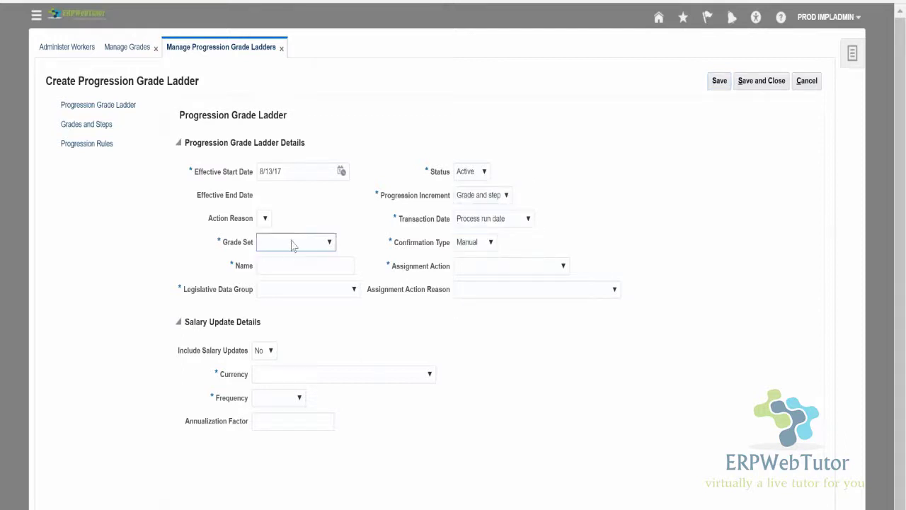
left_click(296, 99)
left_click(313, 264)
type("SDSD")
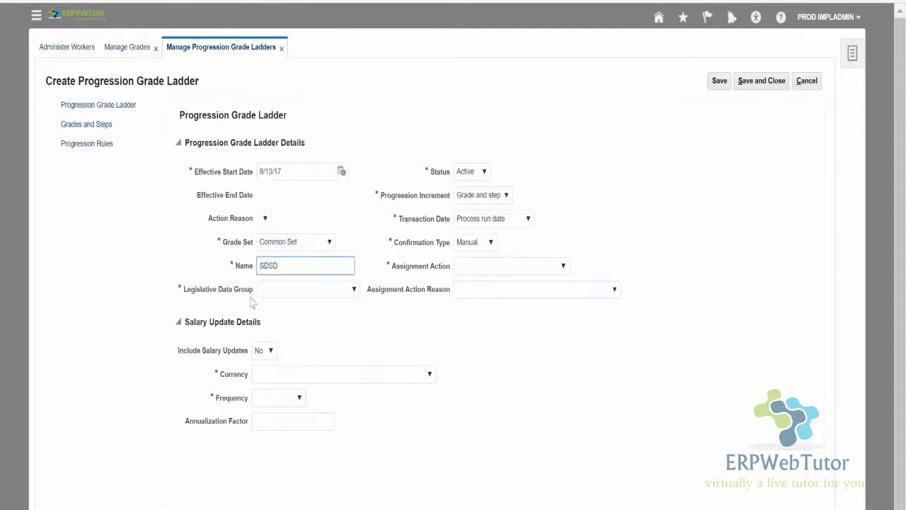
Set US Legislative Data Group and Automated Grade Step Progression action, then save.
left_click(306, 291)
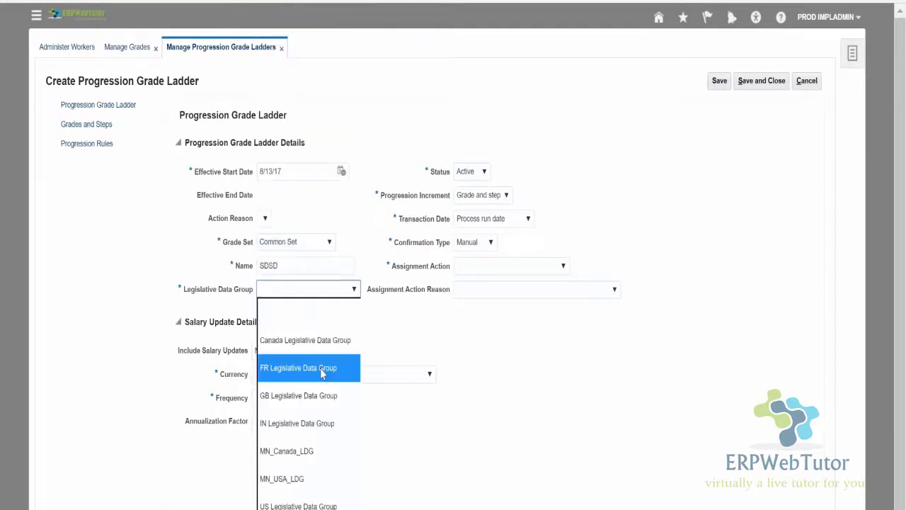
left_click(298, 506)
left_click(521, 267)
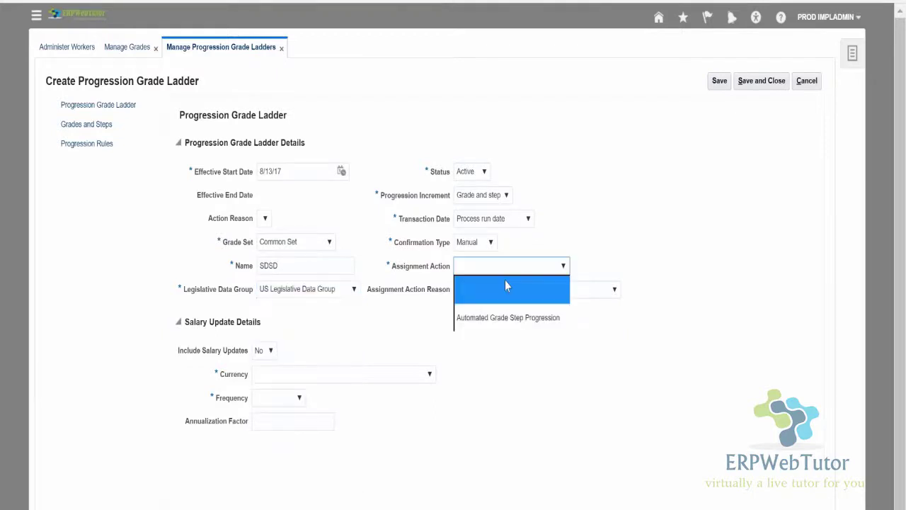
left_click(507, 318)
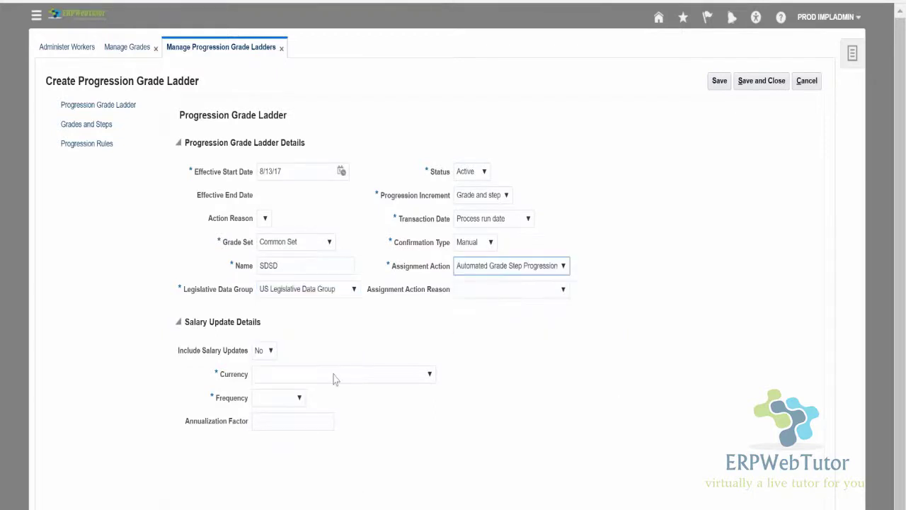
left_click(716, 83)
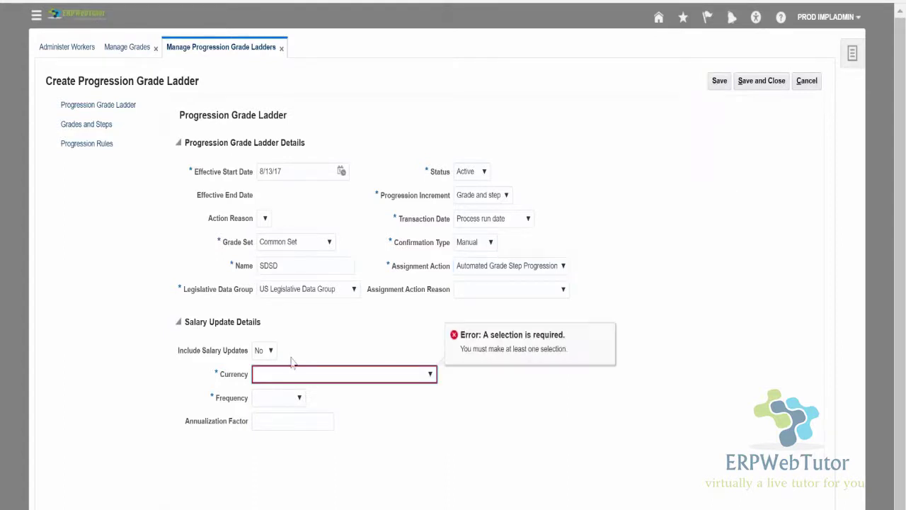
Set the ladder's salary currency to US Dollar and save.
left_click(298, 381)
scroll(350, 200, "down", 15)
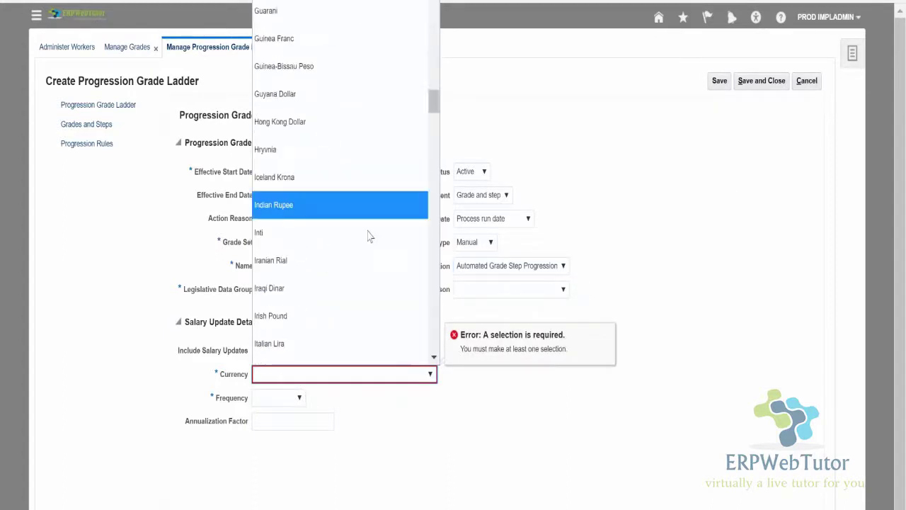
scroll(380, 185, "down", 15)
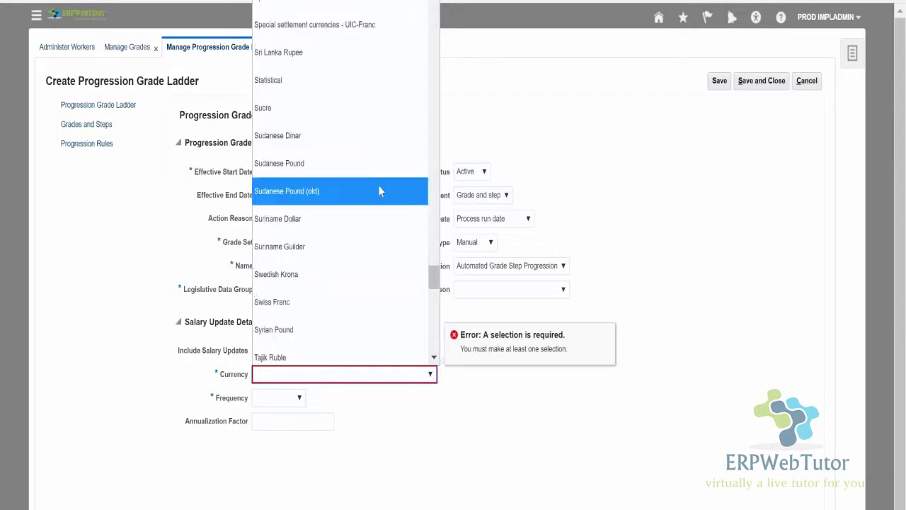
scroll(380, 191, "down", 10)
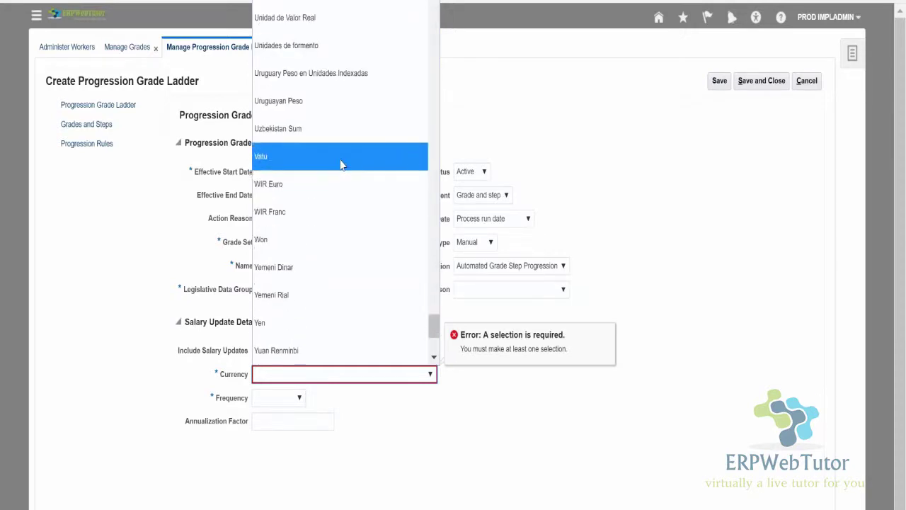
scroll(341, 164, "up", 2)
left_click(333, 28)
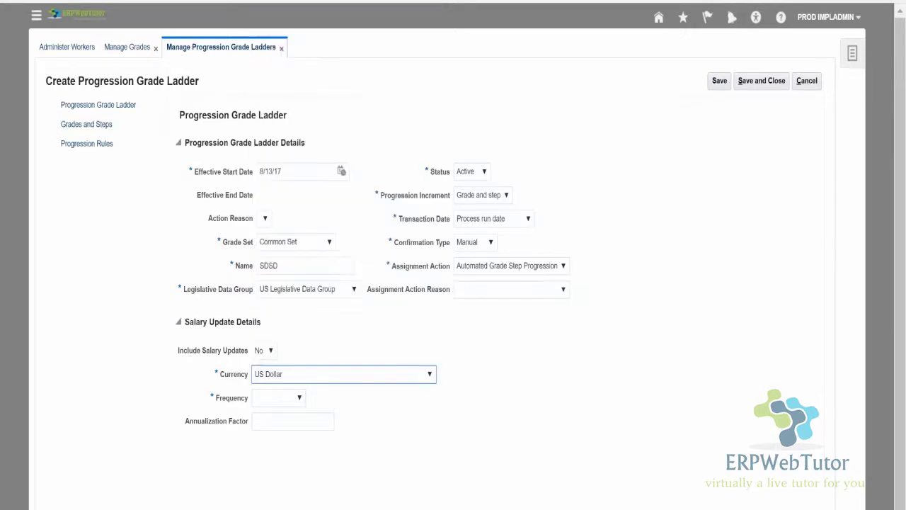
left_click(718, 81)
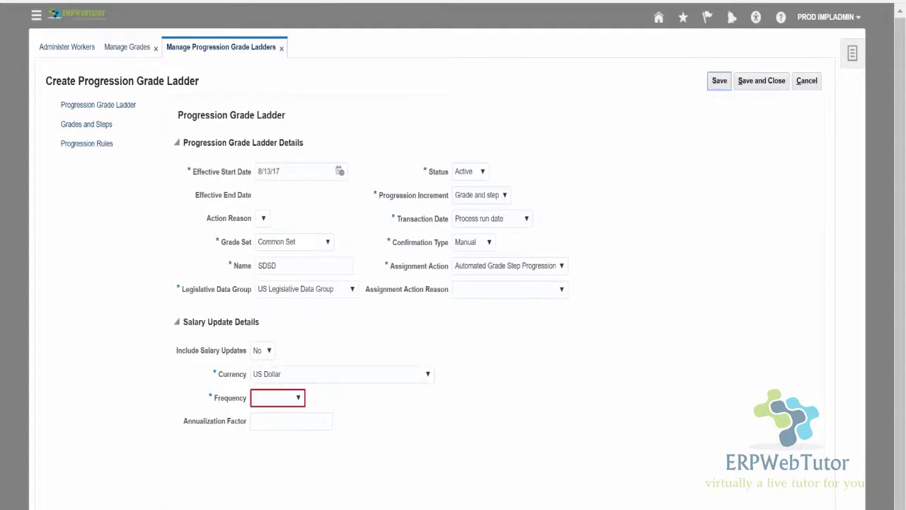
Set the salary frequency to Hourly, save the ladder, and dismiss the confirmation.
left_click(300, 397)
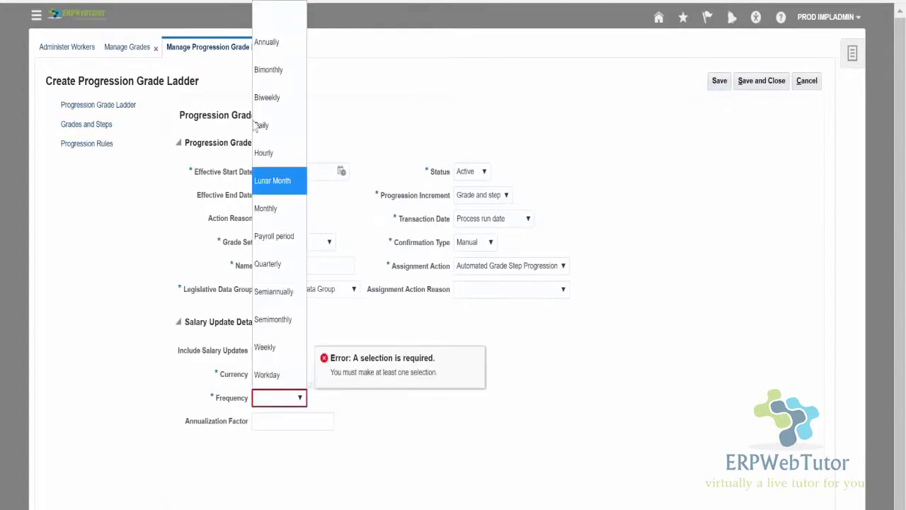
left_click(269, 44)
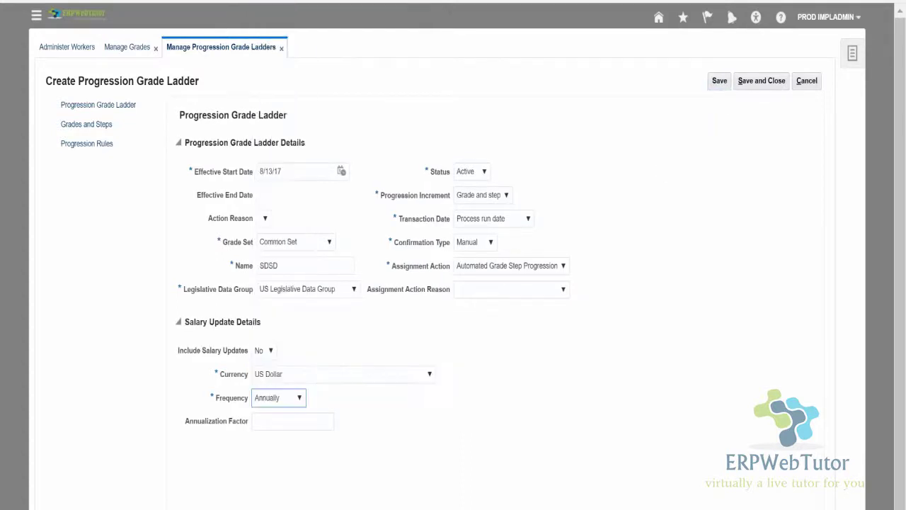
left_click(293, 397)
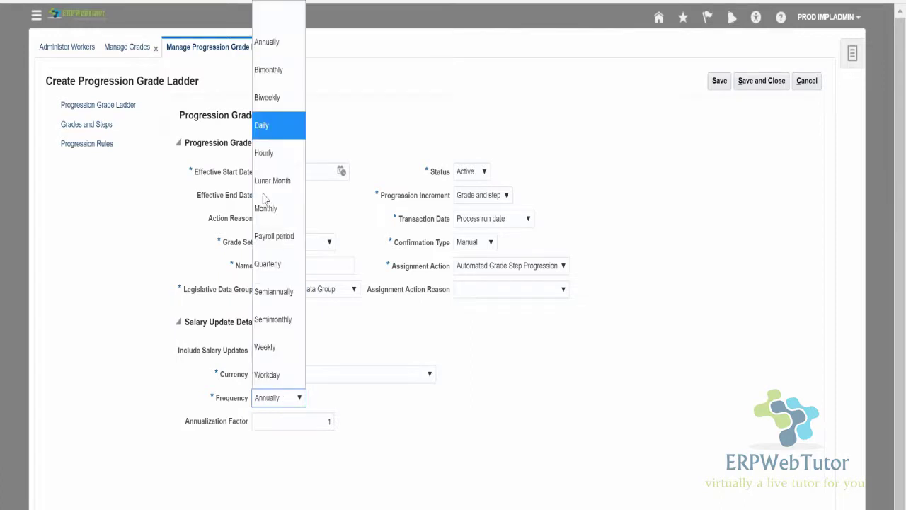
left_click(283, 152)
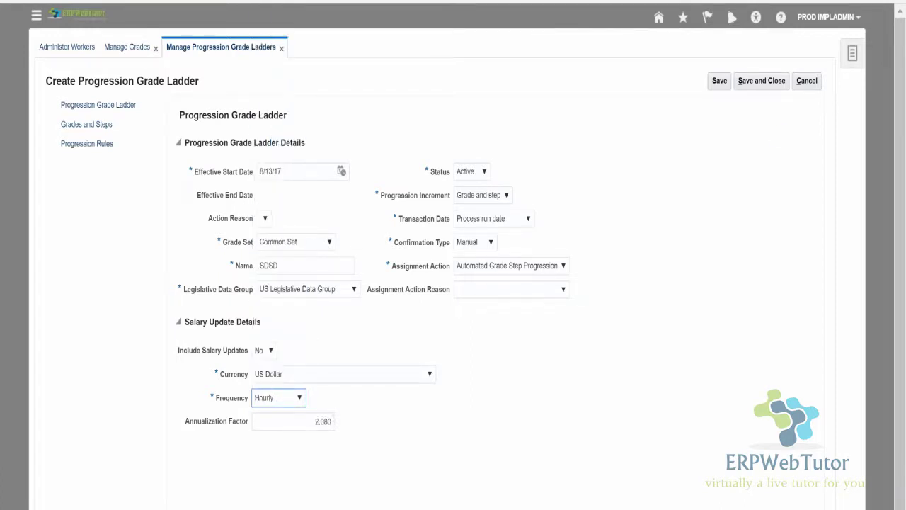
left_click(718, 84)
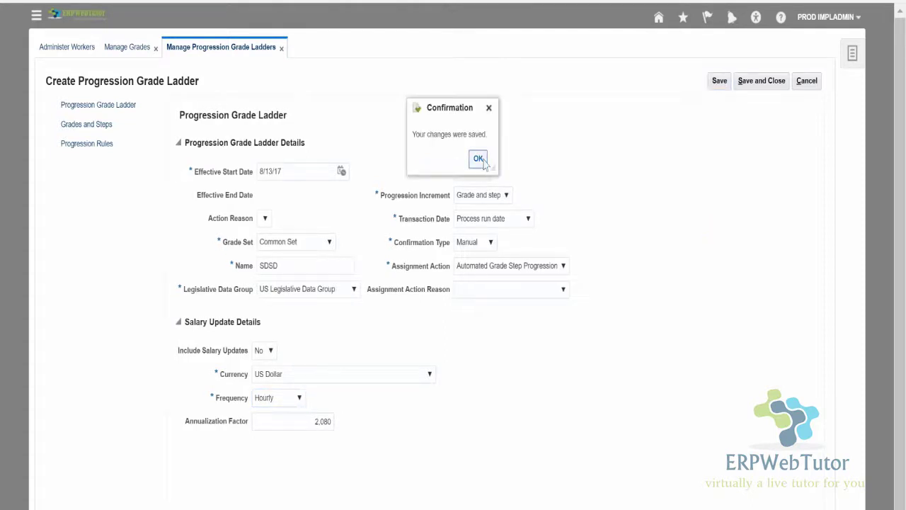
left_click(478, 159)
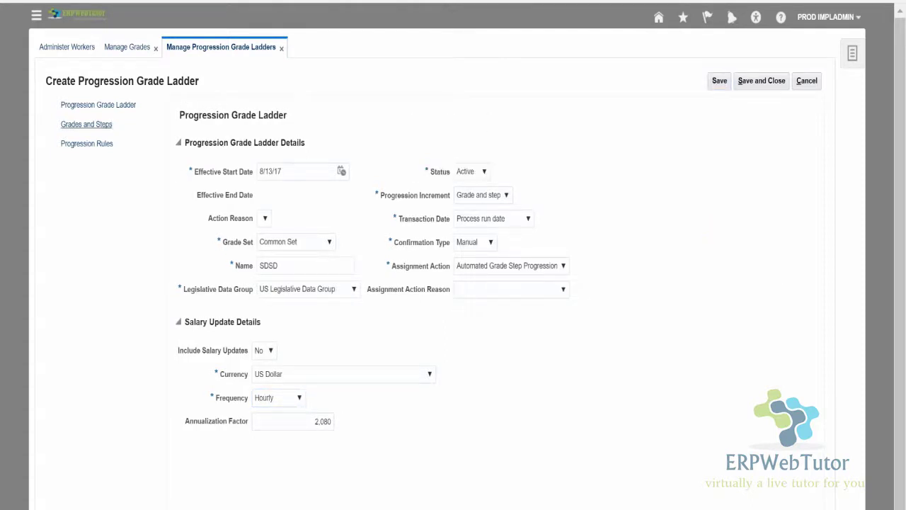
Start adding a grade under Grades and Steps, review the grade list, then close without adding.
left_click(82, 127)
left_click(78, 124)
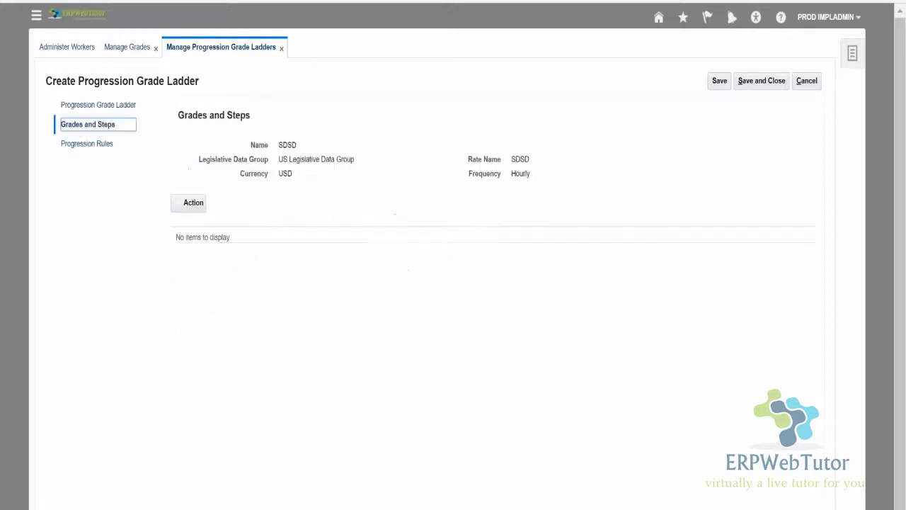
left_click(194, 202)
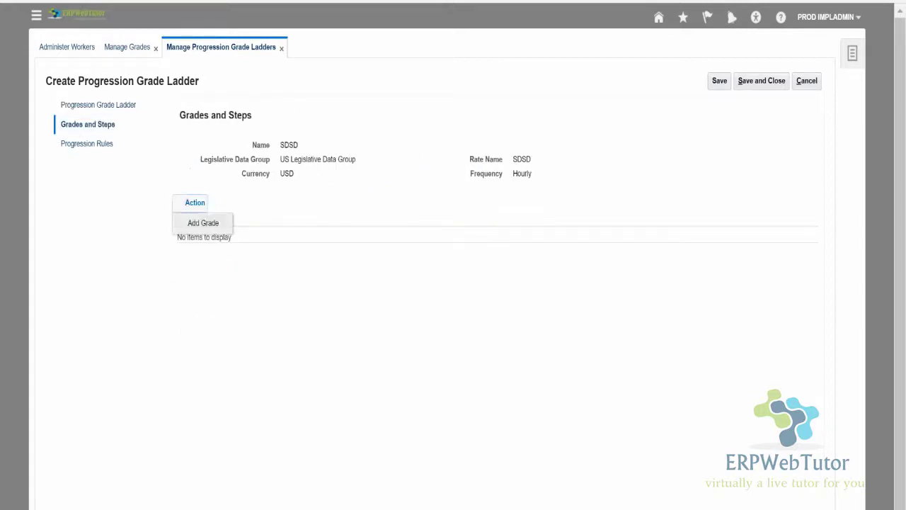
left_click(203, 223)
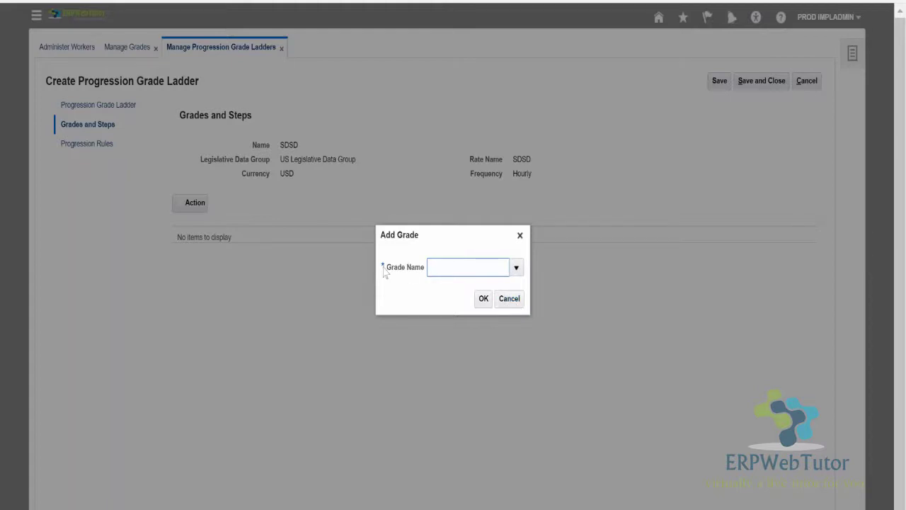
left_click(517, 267)
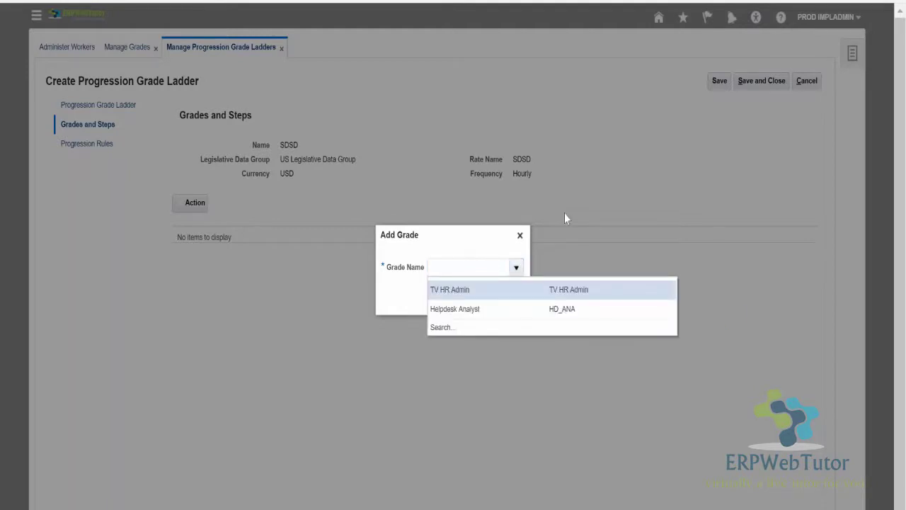
left_click(519, 236)
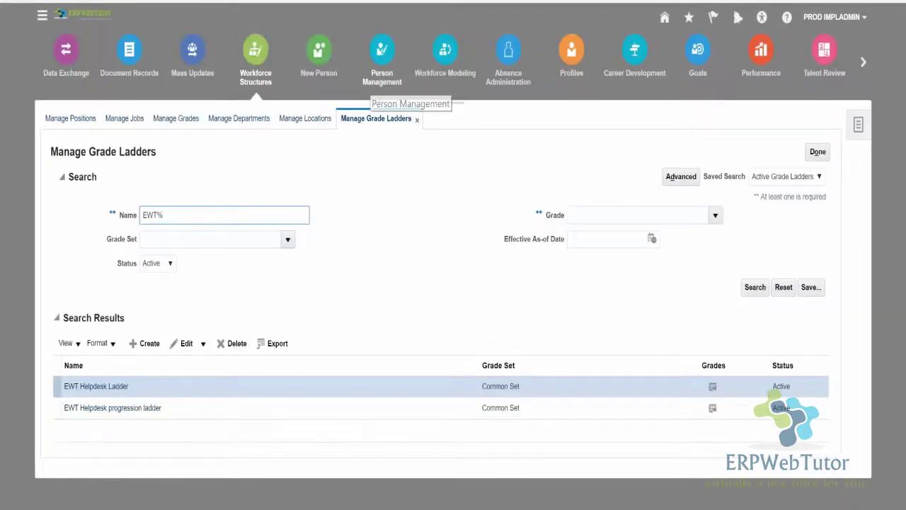
Search grade ladders for SDSD, open it, and choose Edit > Correct.
double_click(190, 214)
left_click_drag(190, 215, 207, 215)
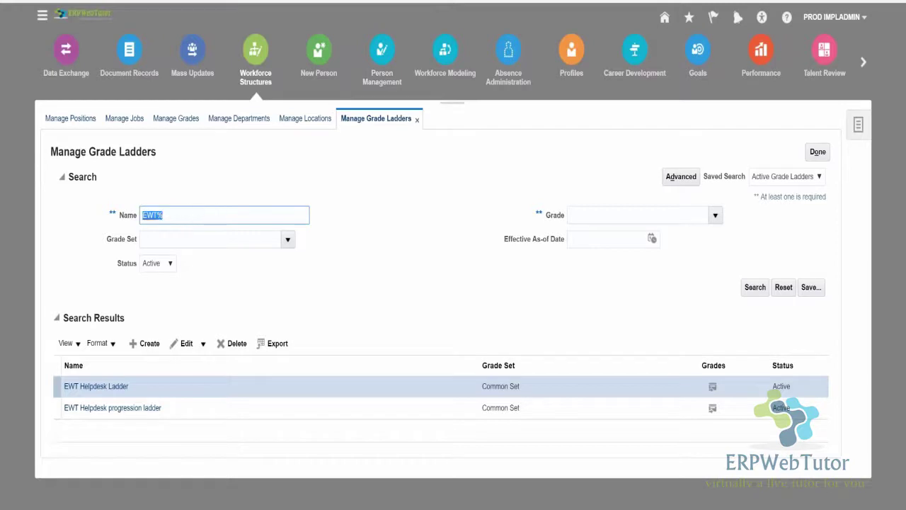
type("SDSD%")
key("Return")
left_click(73, 386)
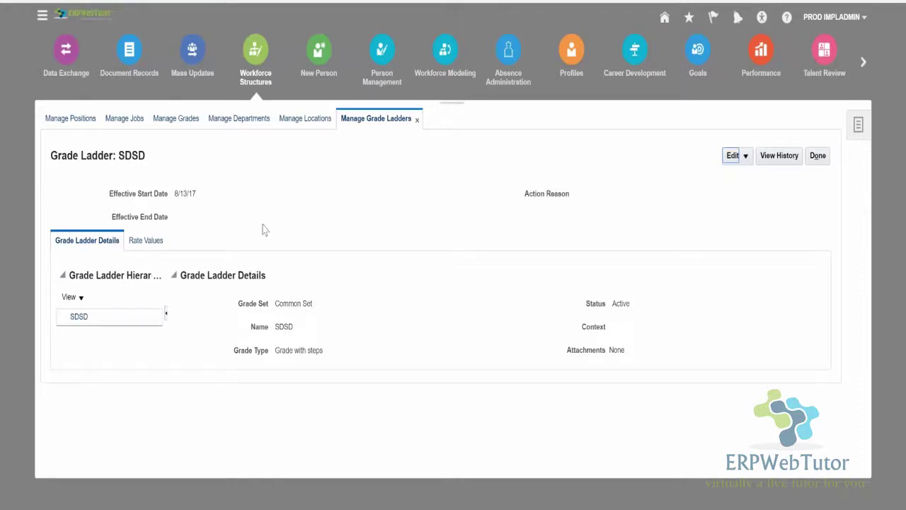
left_click(746, 157)
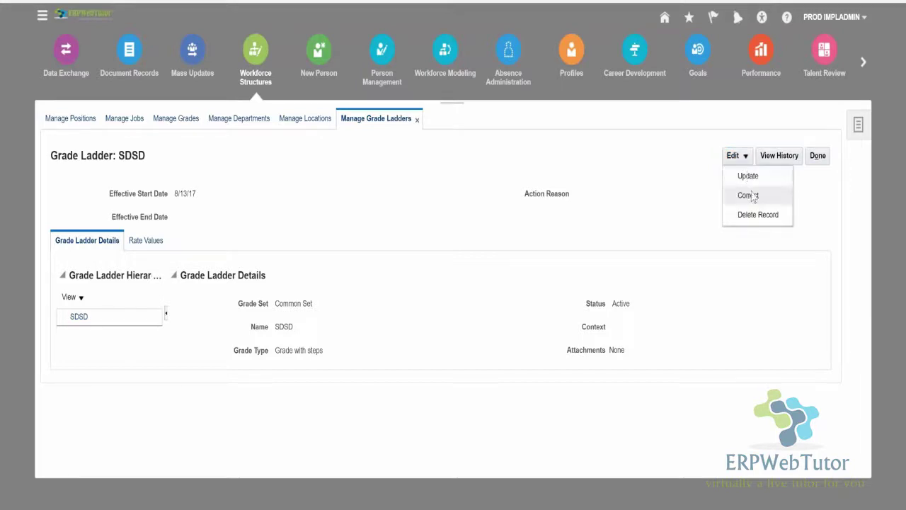
left_click(749, 192)
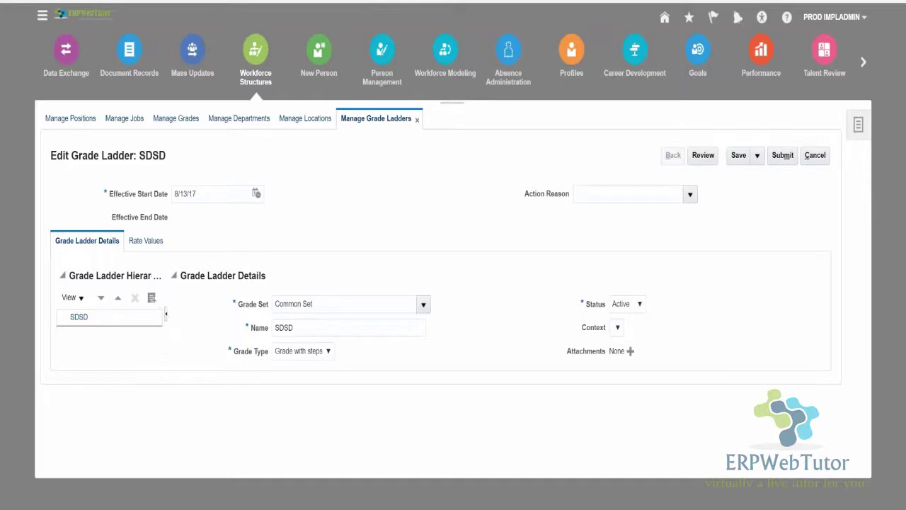
Search grades by name hELP% and add Helpdesk Analyst to the ladder.
left_click(151, 297)
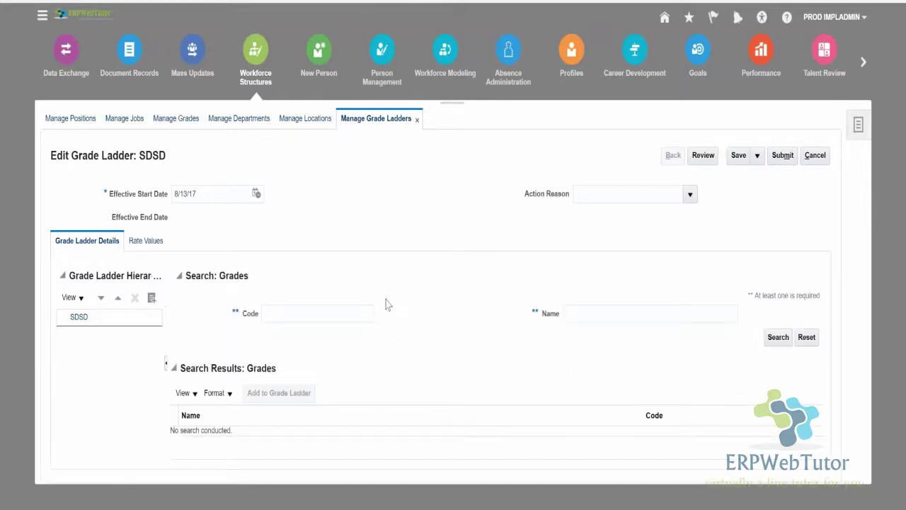
left_click(348, 312)
left_click(586, 311)
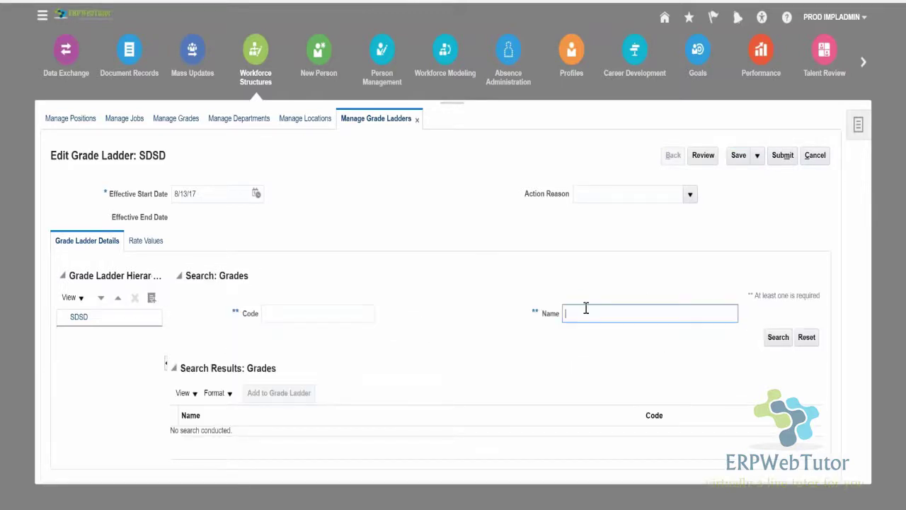
type("hELP%")
key("Return")
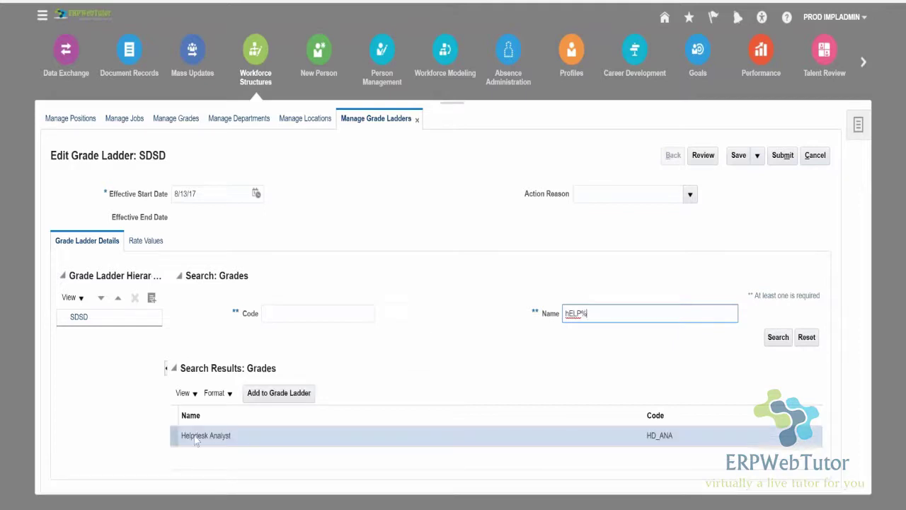
left_click(266, 396)
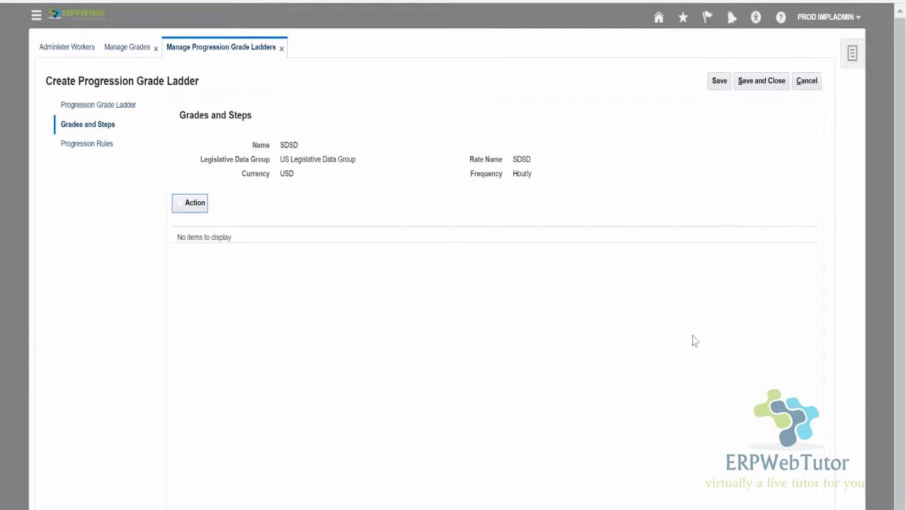
Cancel the SDSD ladder edits and show the actions for EWT Helpdesk progression.
left_click(807, 84)
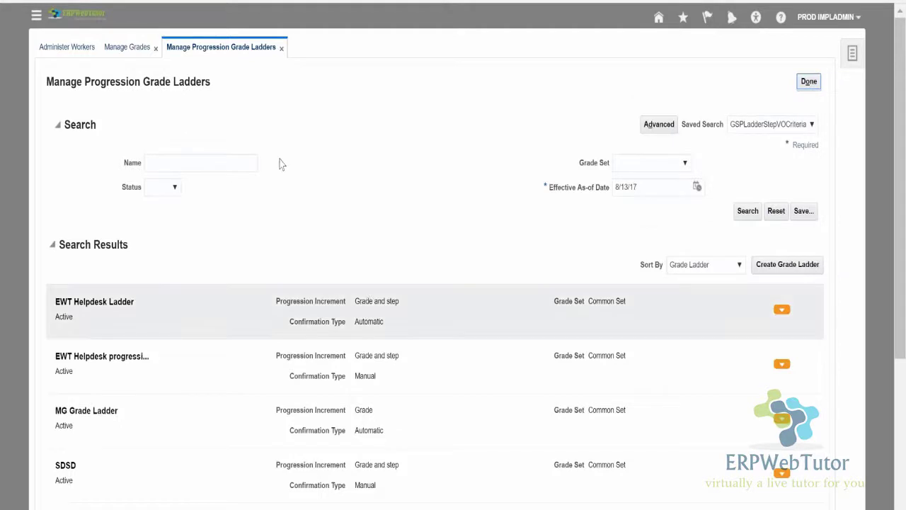
left_click(226, 362)
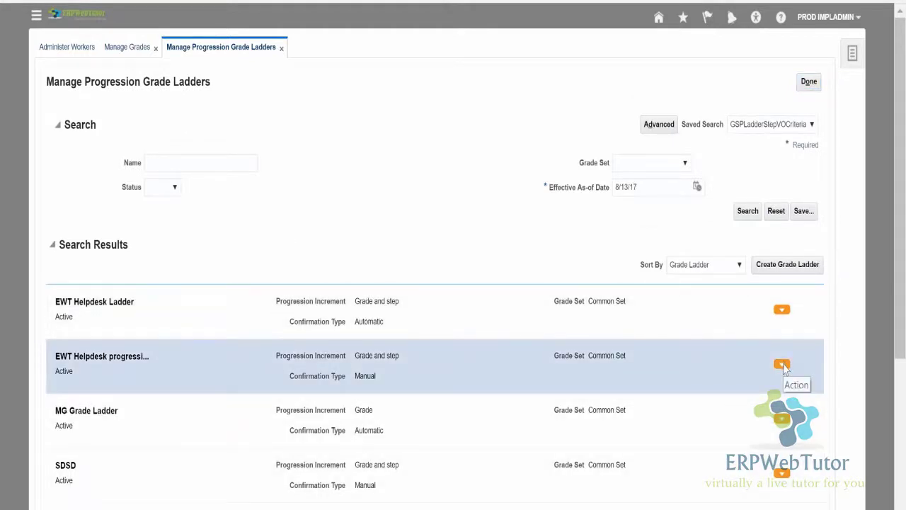
left_click(781, 364)
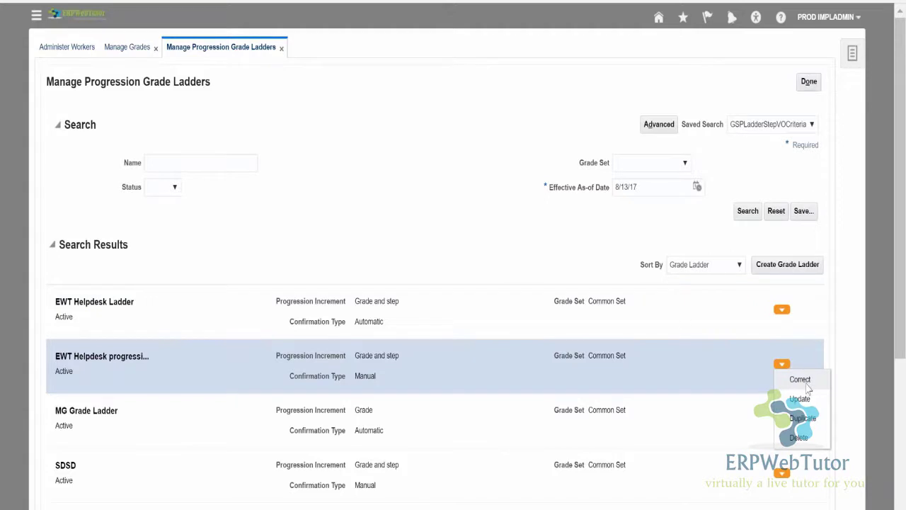
Correct the EWT Helpdesk progression ladder, reviewing action reasons and keeping the Grade and step increment.
left_click(804, 381)
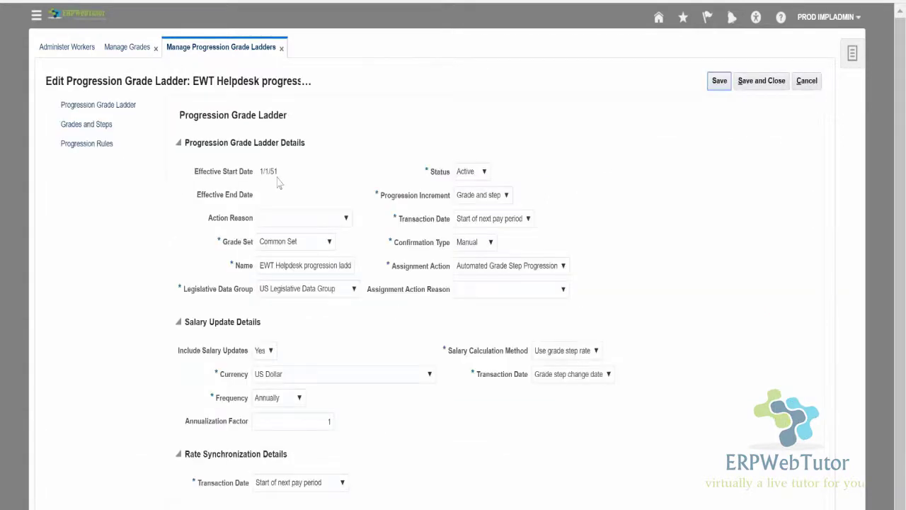
left_click_drag(259, 172, 279, 172)
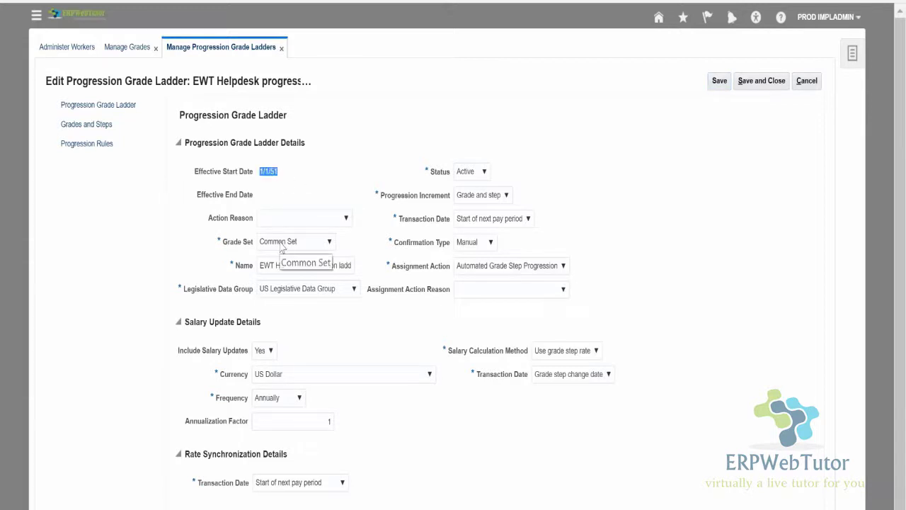
left_click(335, 223)
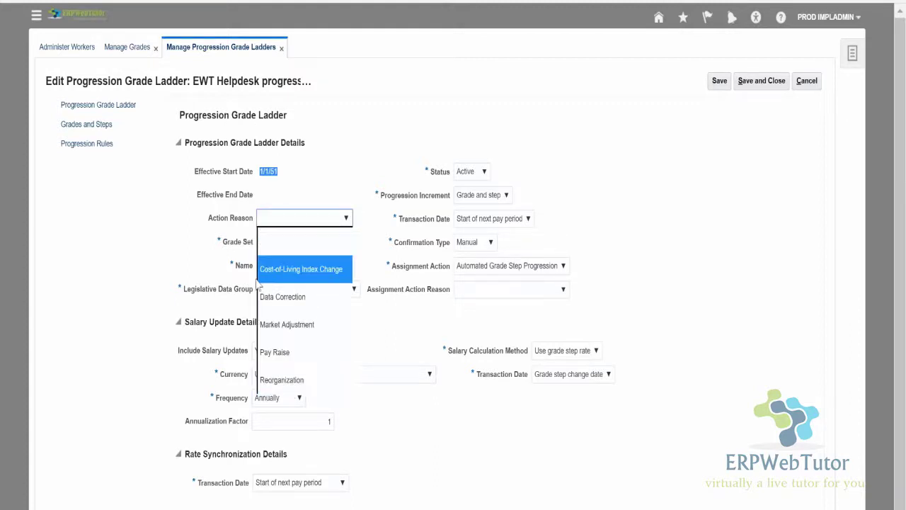
left_click(346, 141)
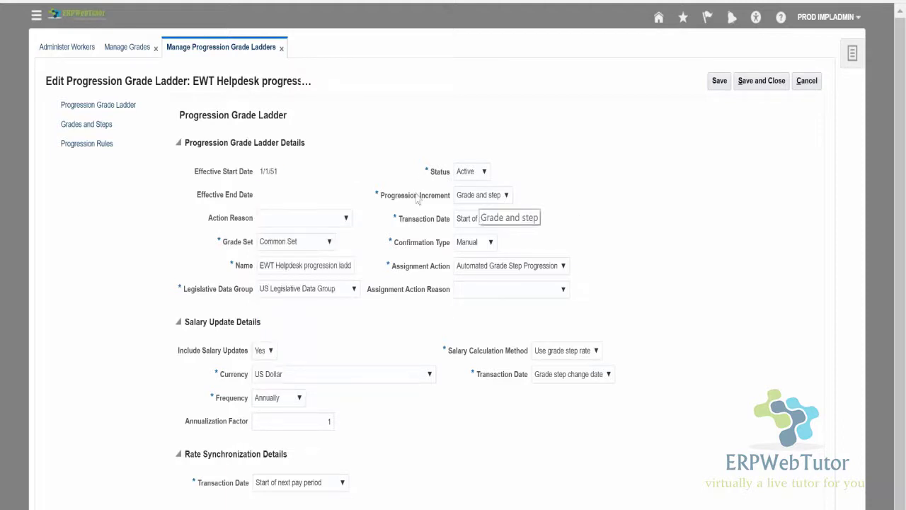
left_click(500, 202)
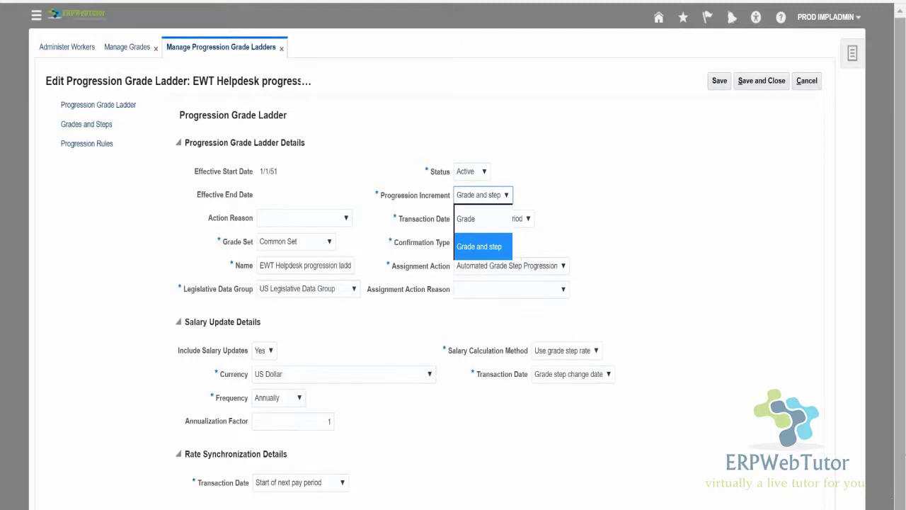
key("Escape")
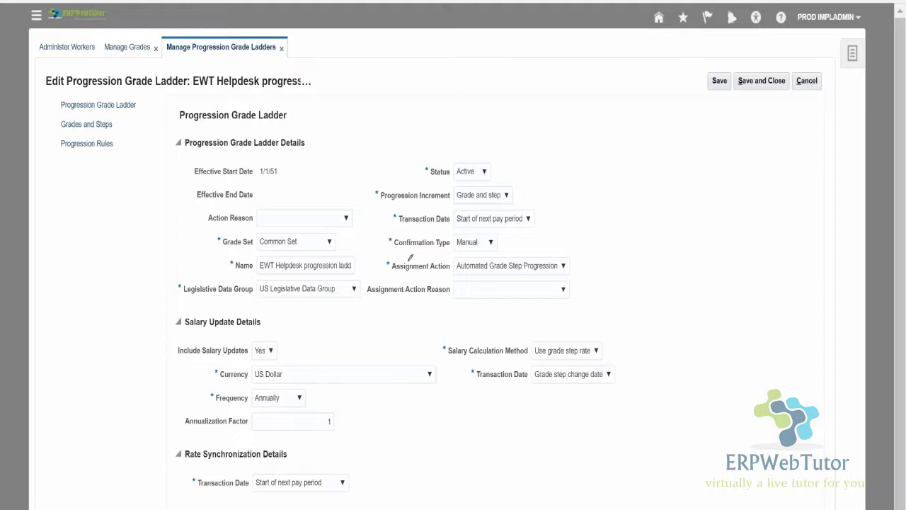
mouse_move(410, 258)
left_mouse_down()
mouse_move(487, 85)
mouse_move(530, 109)
left_mouse_up()
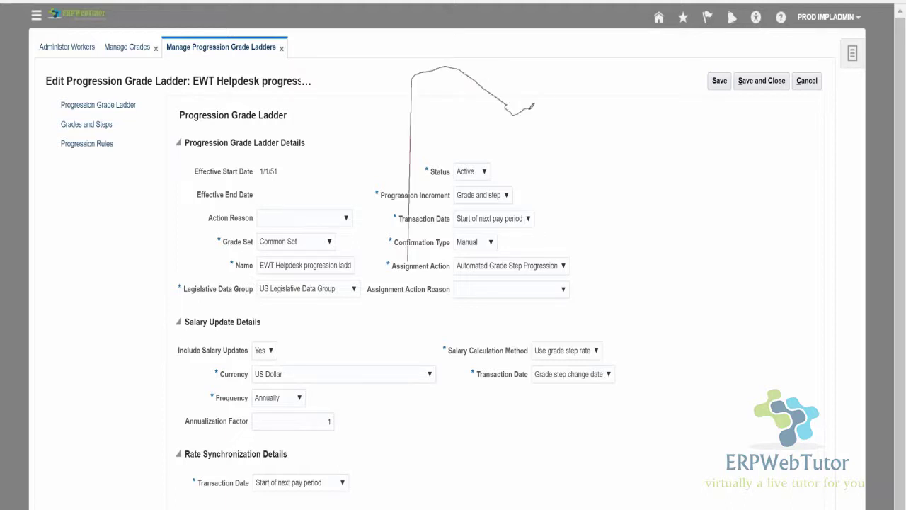
mouse_move(597, 111)
left_mouse_down()
mouse_move(592, 134)
mouse_move(623, 139)
mouse_move(655, 122)
left_mouse_up()
mouse_move(674, 108)
left_mouse_down()
mouse_move(696, 164)
mouse_move(684, 211)
left_mouse_up()
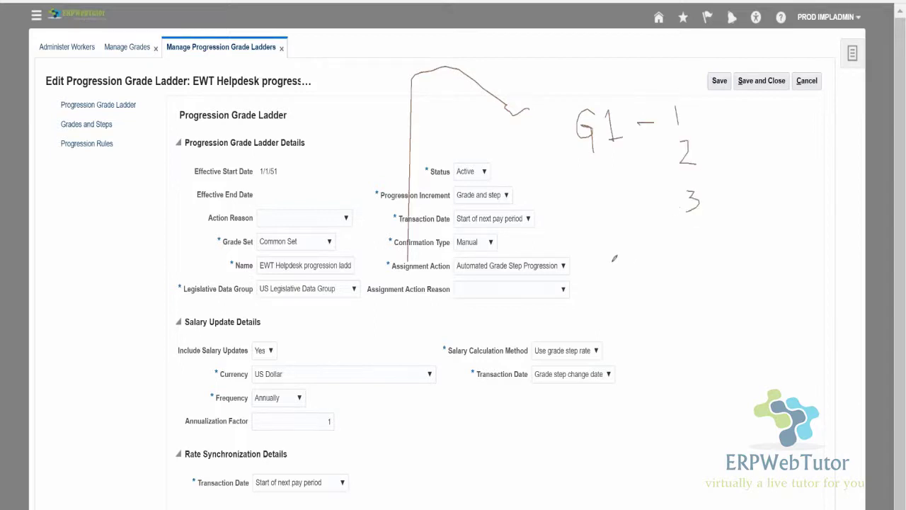
mouse_move(615, 259)
left_mouse_down()
mouse_move(618, 302)
mouse_move(671, 271)
mouse_move(694, 282)
mouse_move(705, 326)
left_mouse_up()
left_click_drag(697, 348, 694, 376)
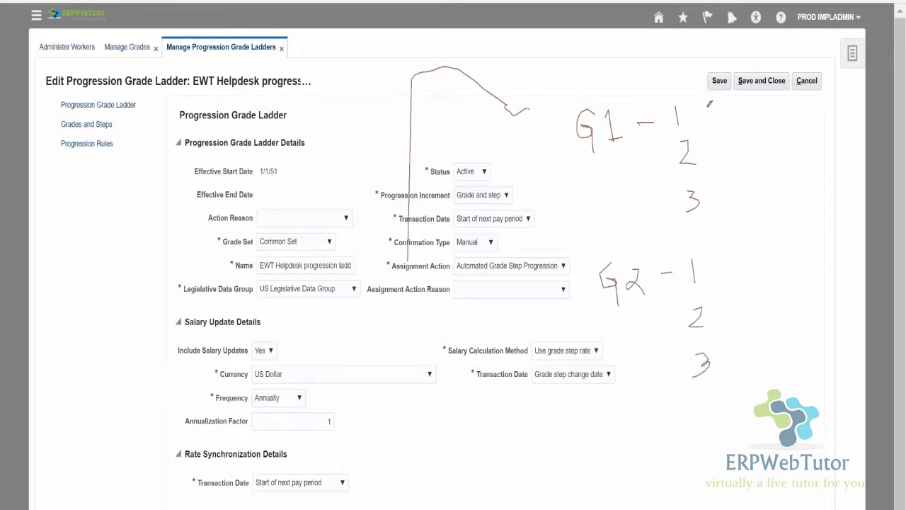
left_click_drag(708, 107, 712, 145)
left_click_drag(712, 160, 712, 191)
left_click_drag(705, 178, 712, 192)
mouse_move(719, 176)
left_mouse_down()
mouse_move(712, 191)
mouse_move(623, 256)
mouse_move(653, 265)
left_mouse_up()
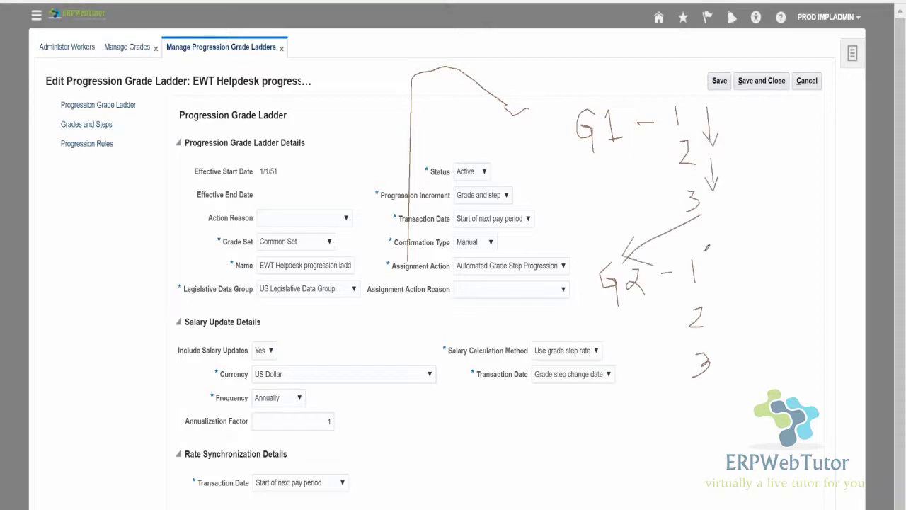
mouse_move(715, 249)
left_mouse_down()
mouse_move(711, 260)
mouse_move(732, 265)
mouse_move(755, 232)
left_mouse_up()
mouse_move(723, 273)
left_mouse_down()
mouse_move(723, 309)
mouse_move(748, 291)
left_mouse_up()
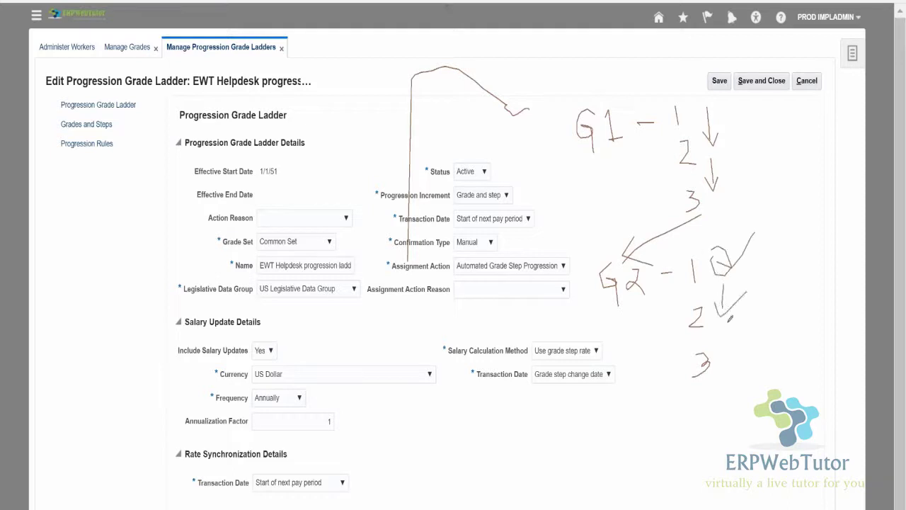
mouse_move(728, 323)
left_mouse_down()
mouse_move(732, 367)
mouse_move(754, 339)
left_mouse_up()
left_click_drag(614, 152, 652, 229)
left_click_drag(629, 199, 652, 230)
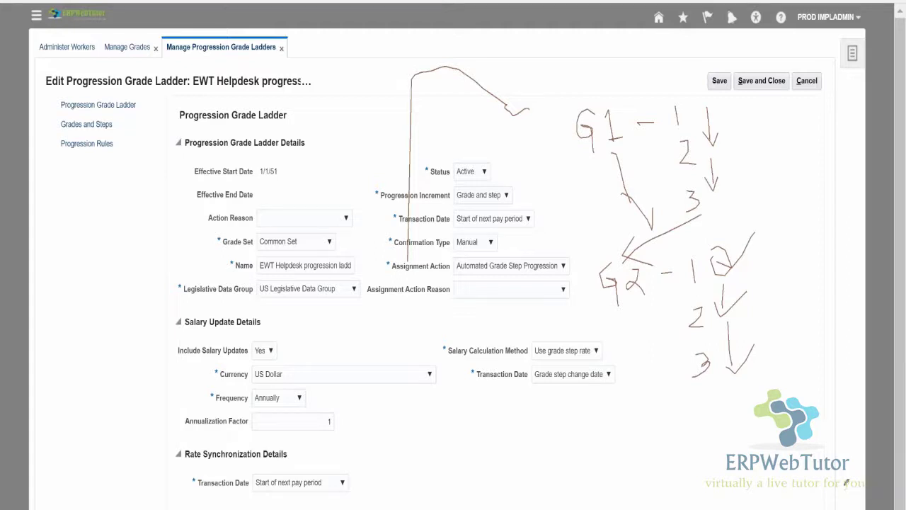
key("Escape")
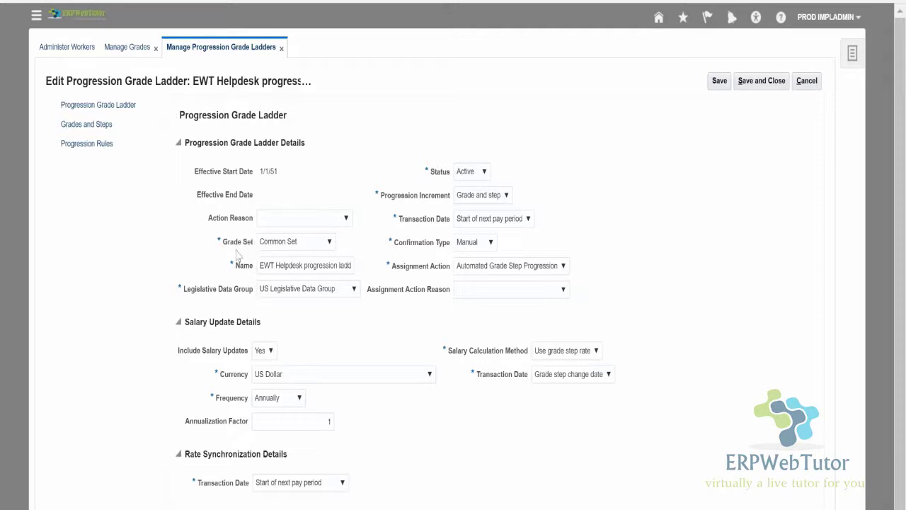
left_click(490, 244)
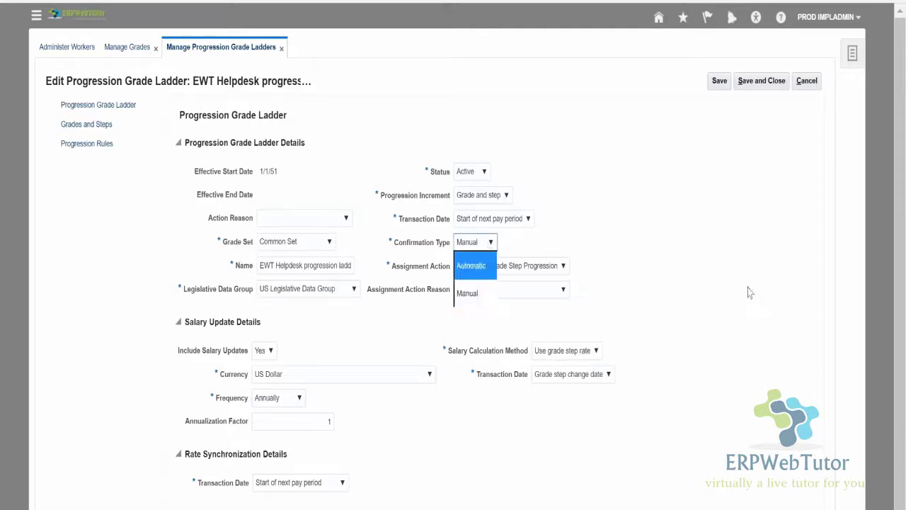
left_click(471, 289)
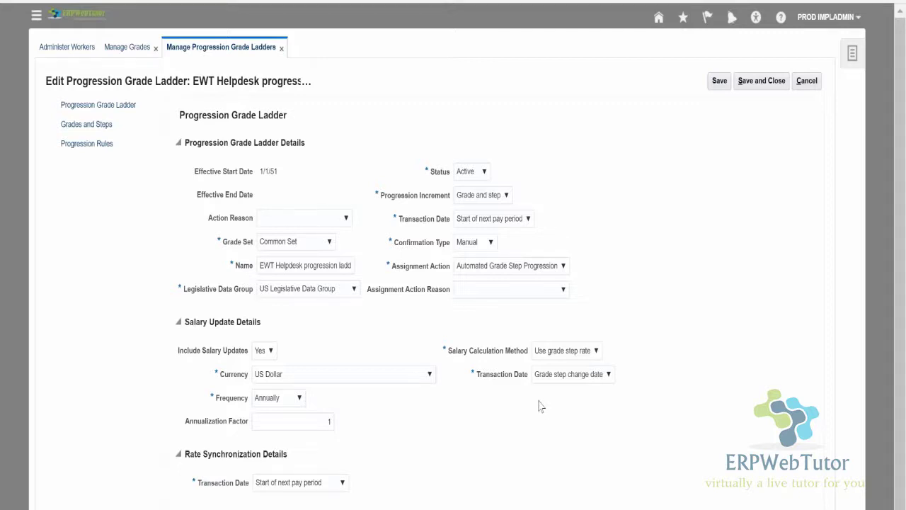
left_click(491, 242)
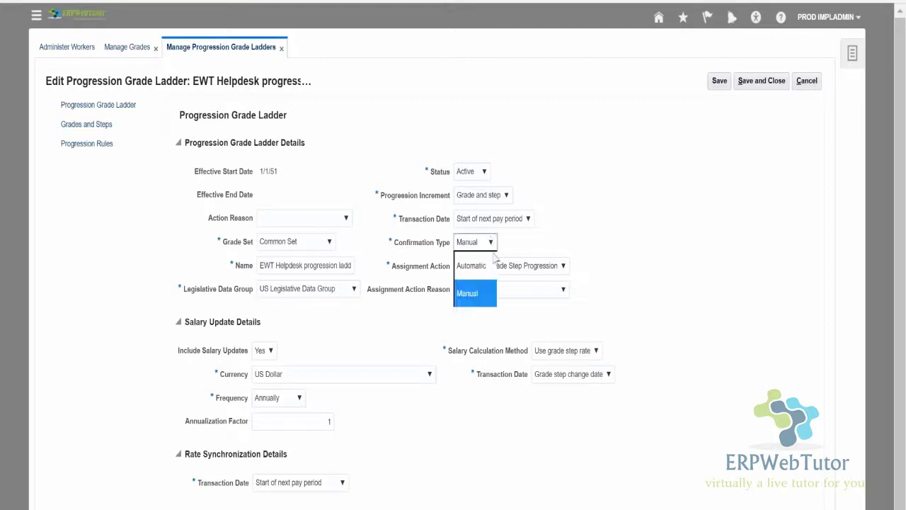
left_click(714, 265)
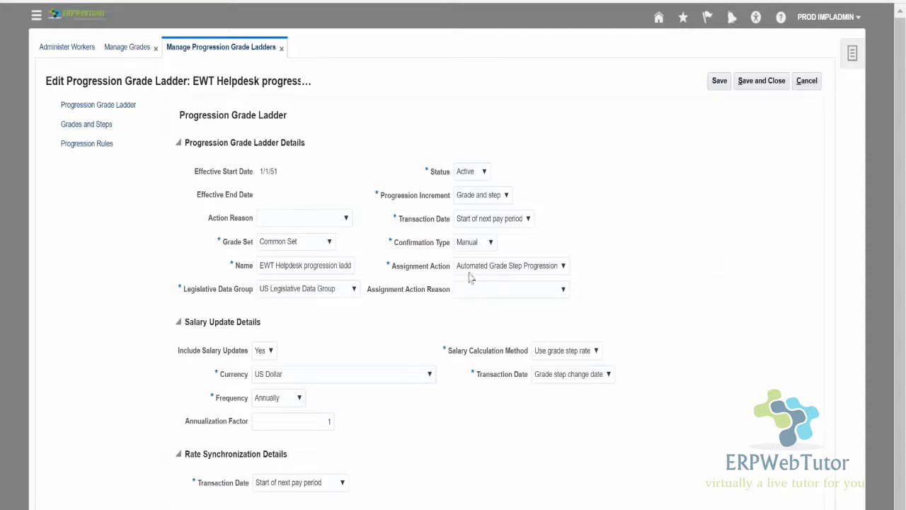
left_click(506, 272)
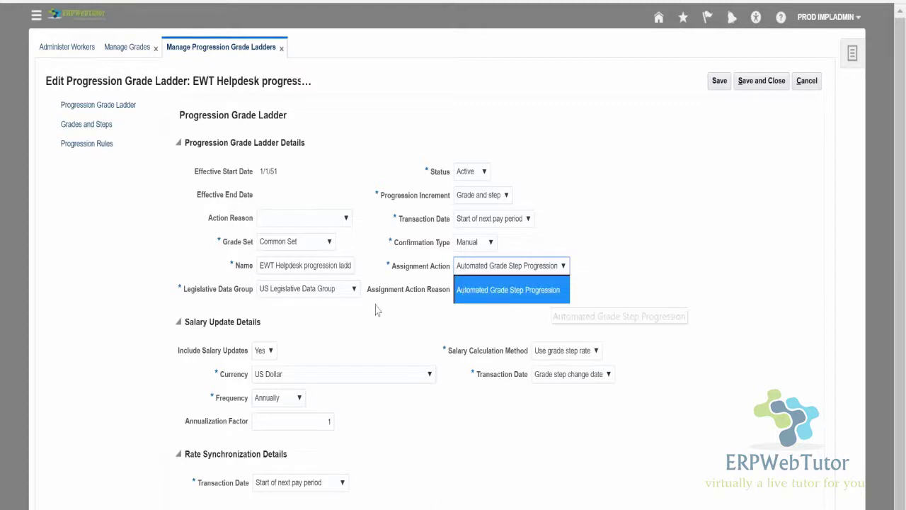
left_click(621, 277)
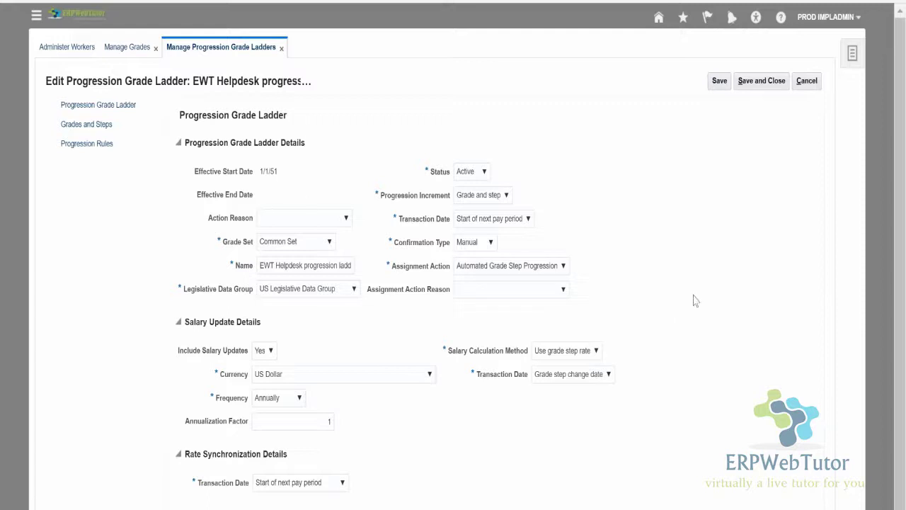
scroll(708, 306, "down", 1)
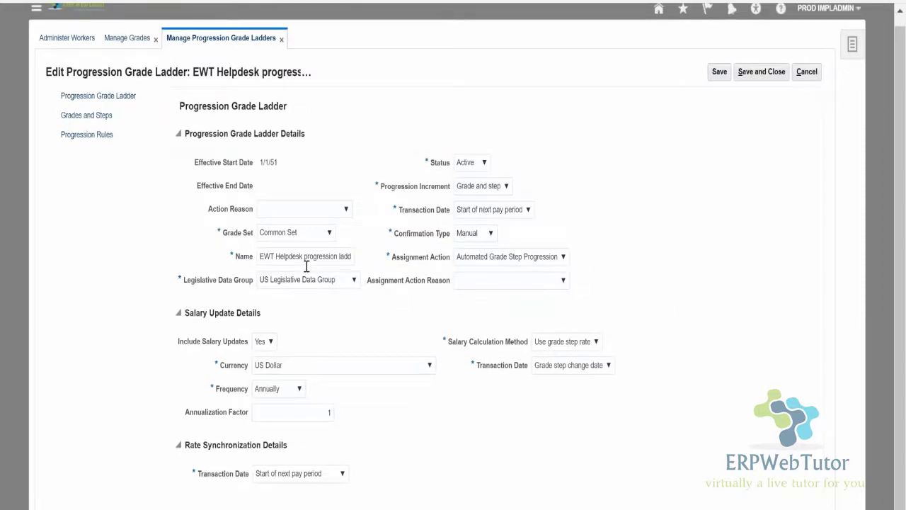
Pick Automated Grade Step Progression as the Assignment Action Reason and keep that value.
left_click(482, 283)
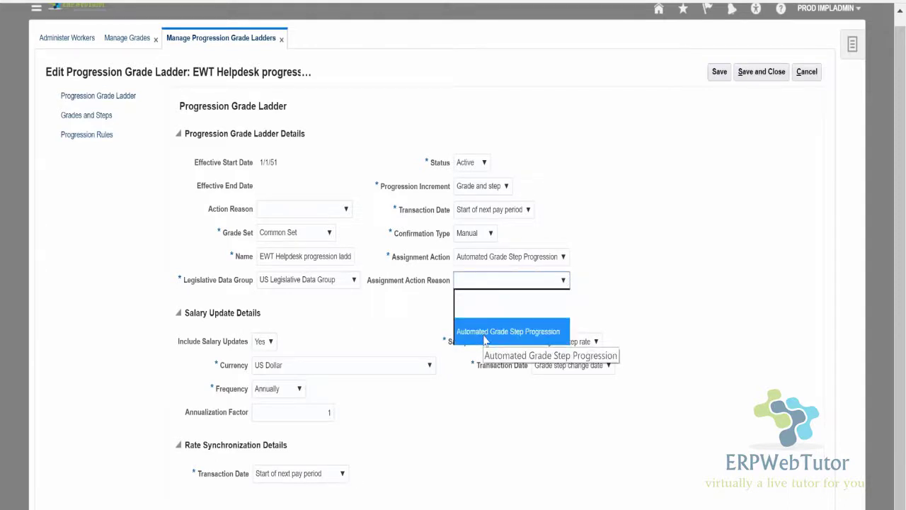
left_click(486, 331)
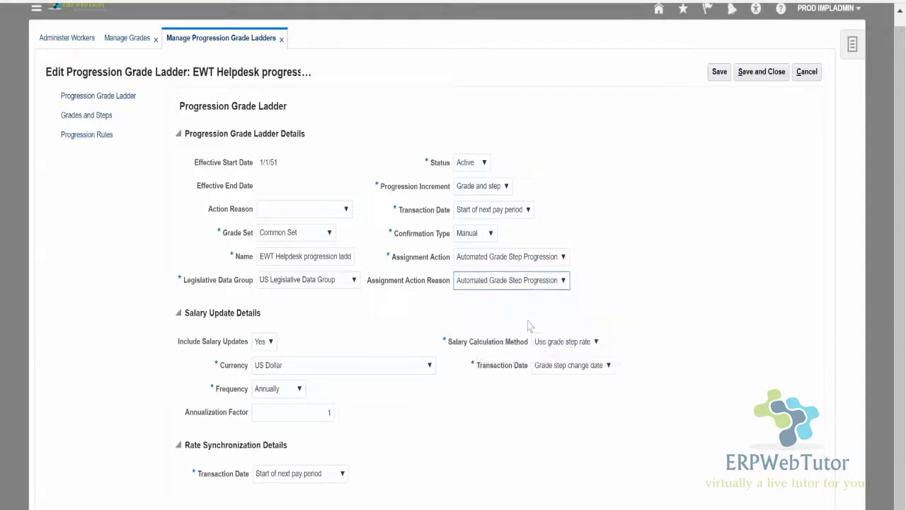
left_click(540, 283)
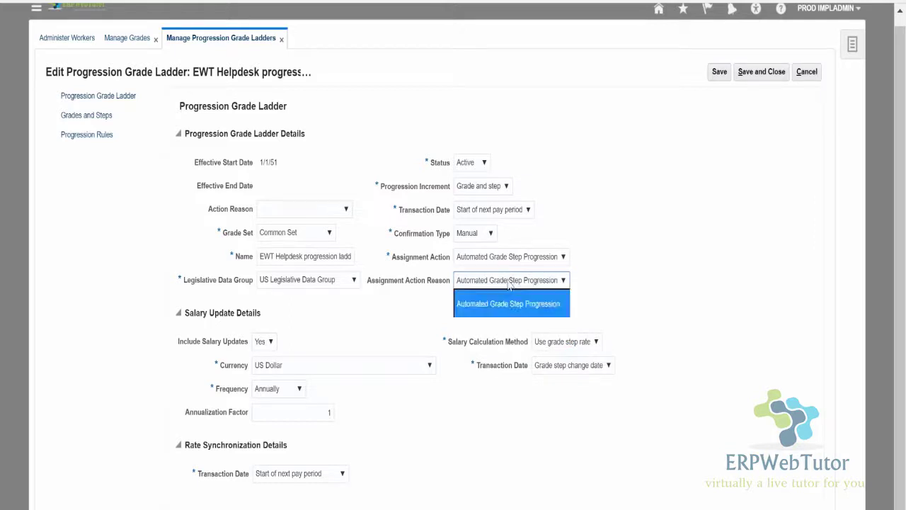
left_click(418, 322)
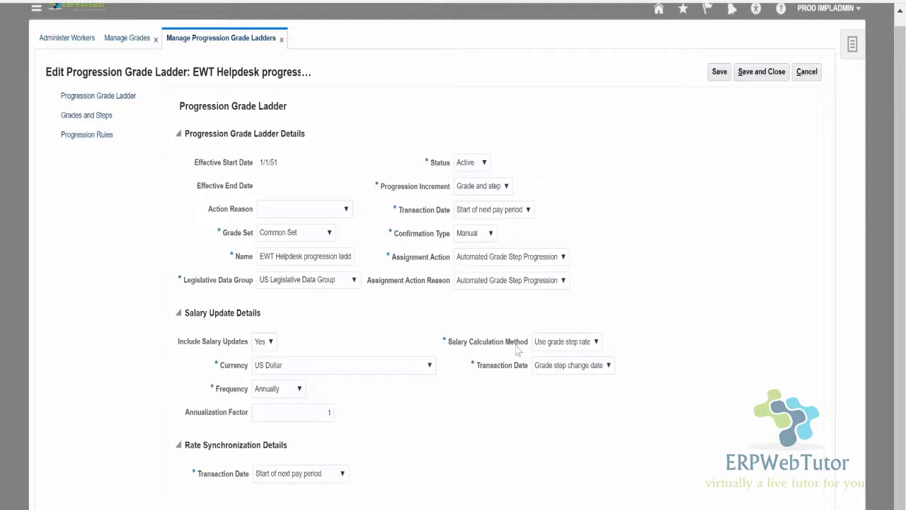
left_click(572, 345)
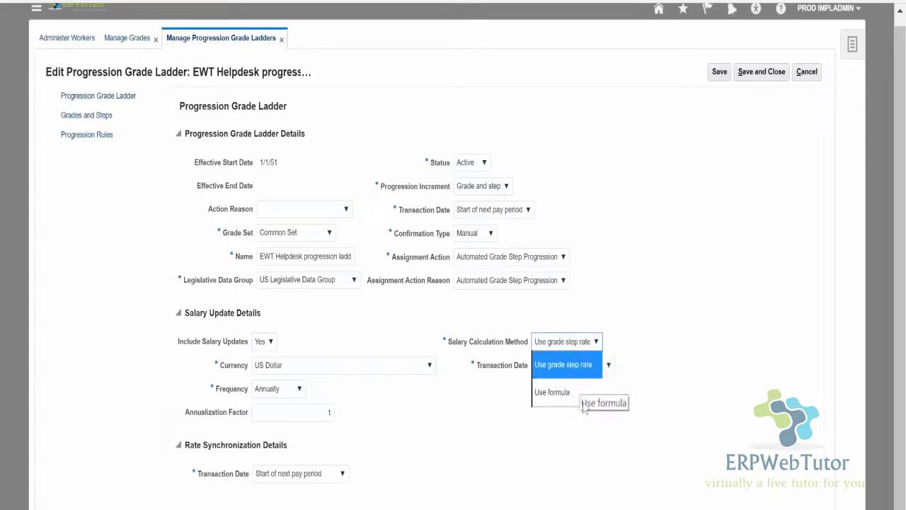
left_click(534, 466)
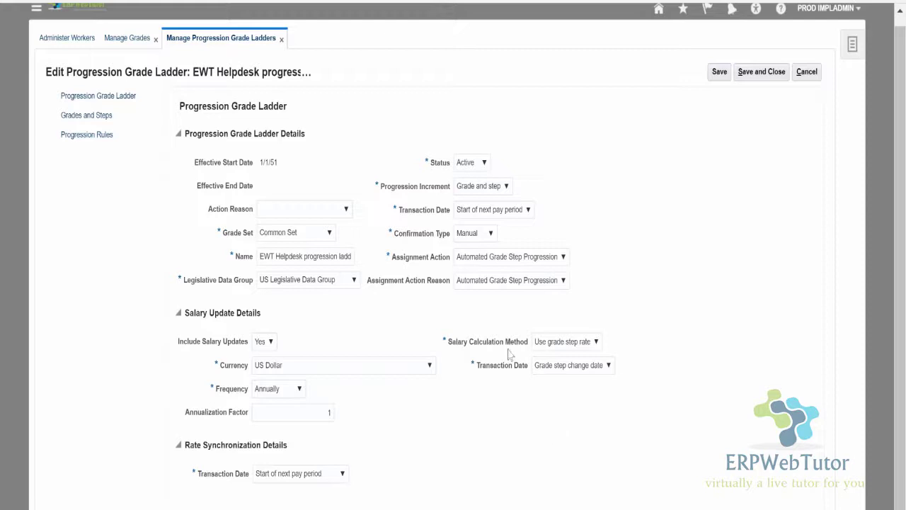
left_click(599, 369)
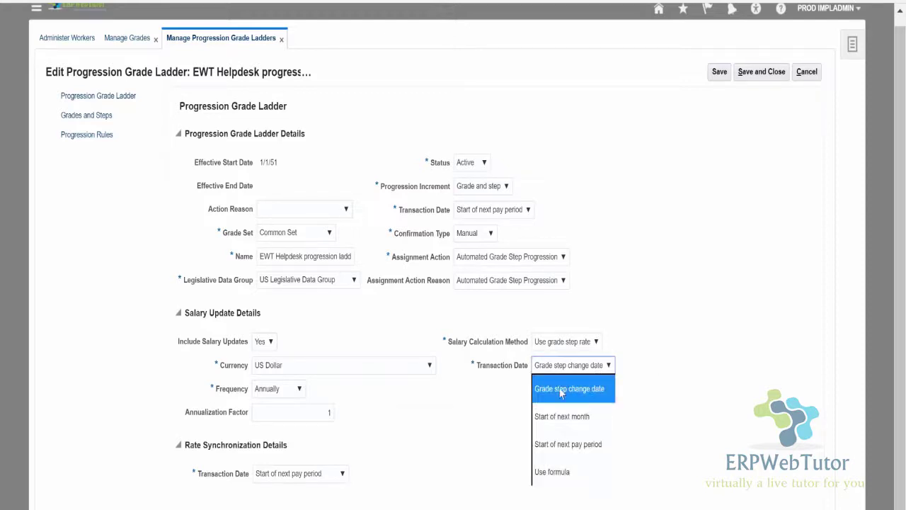
left_click(489, 214)
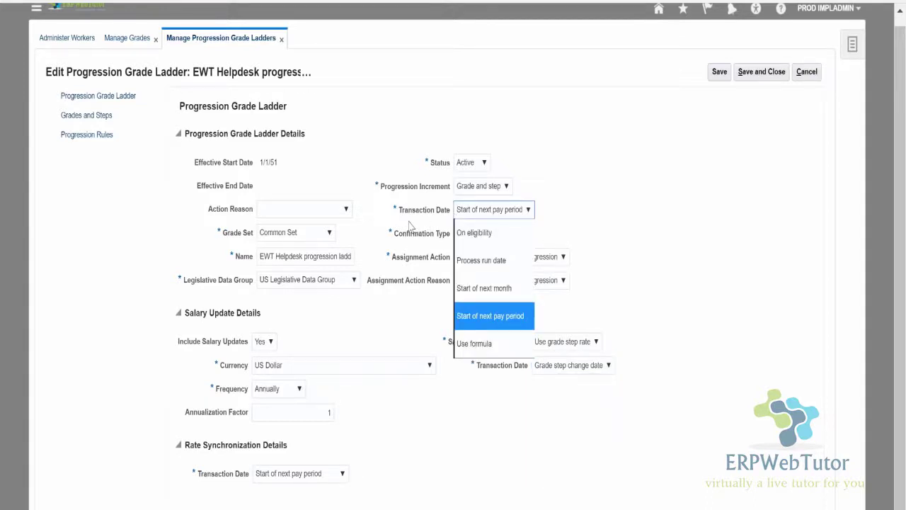
left_click(666, 468)
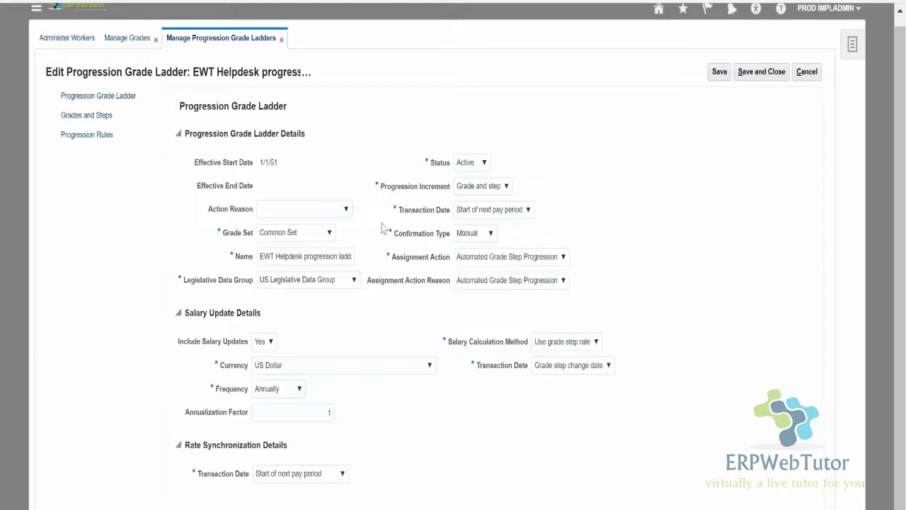
Expand the Helpdesk Analyst grade under Grades and Steps to list its steps.
mouse_move(395, 211)
left_click(87, 115)
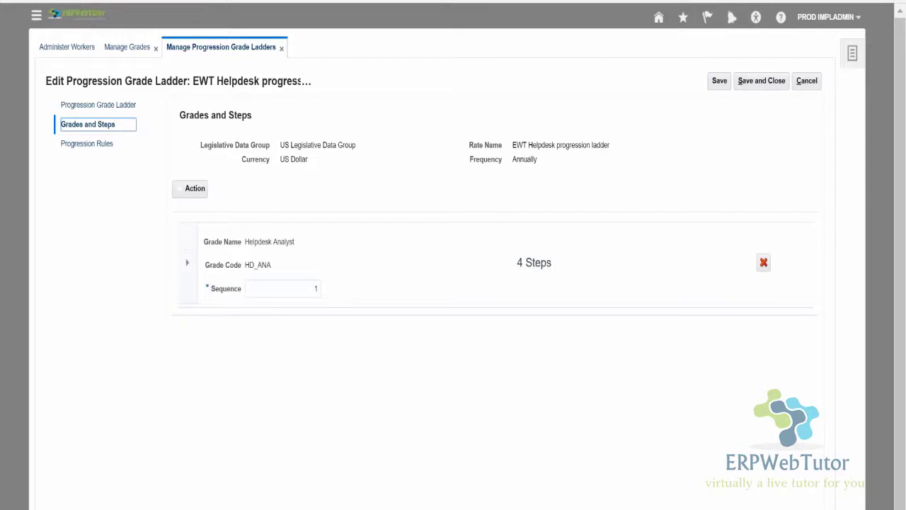
left_click(181, 189)
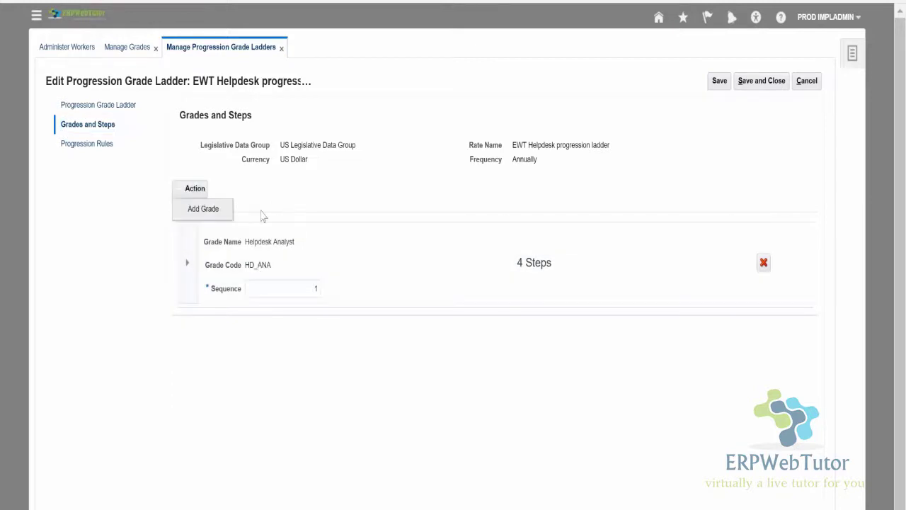
left_click(187, 262)
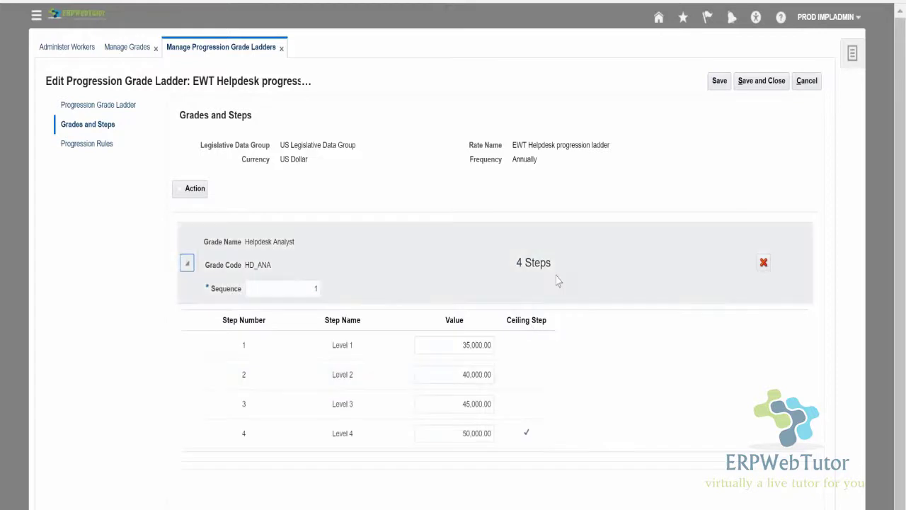
Check step values Level 1–4, 35,000.00 to 50,000.00, then go to Progression Rules.
left_click(443, 345)
left_click(443, 373)
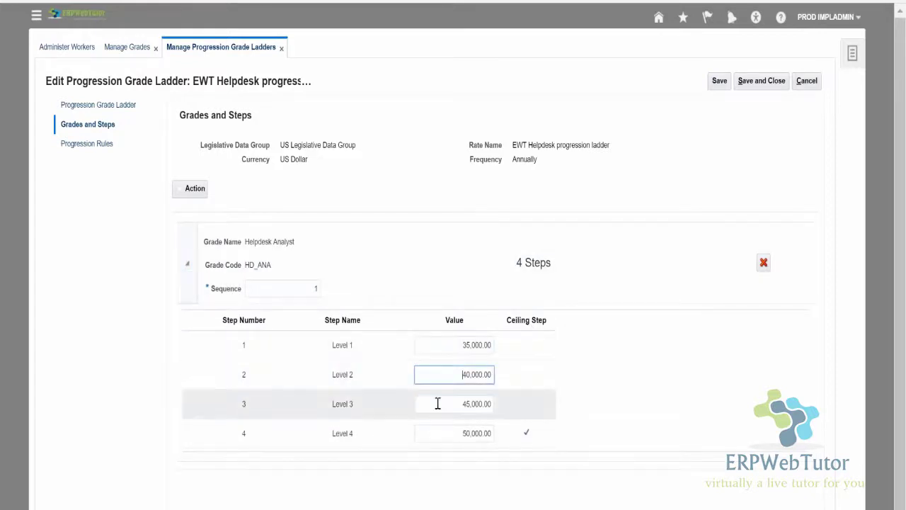
left_click(436, 404)
left_click(440, 435)
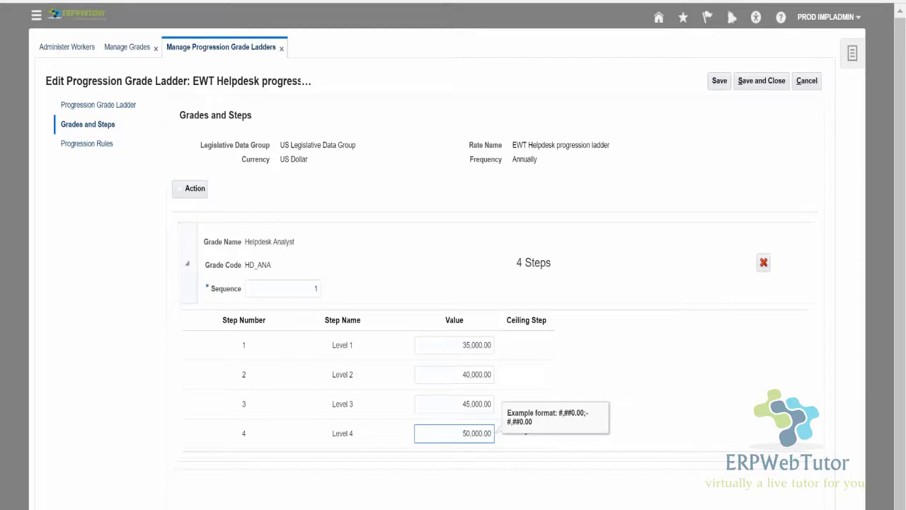
left_click(88, 144)
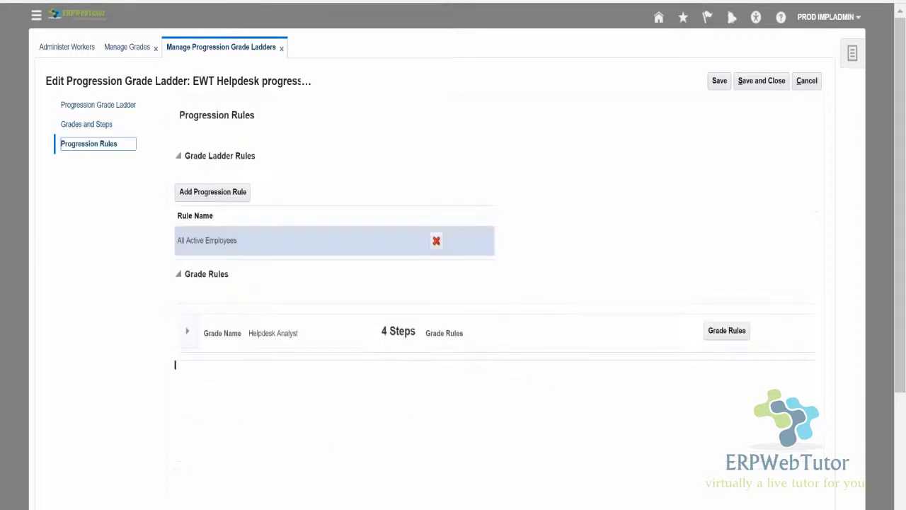
Expand Helpdesk Analyst under Grade Rules to see its service-based rules for Levels 1–4.
left_click(187, 331)
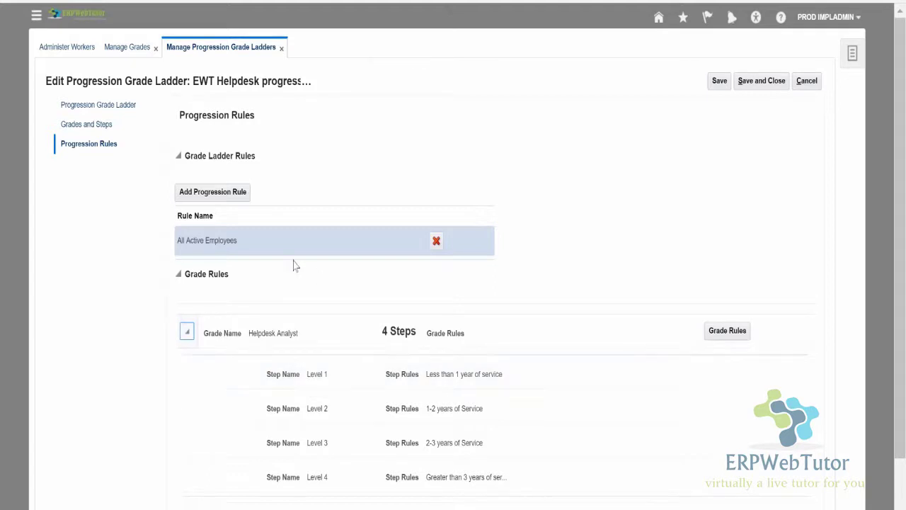
scroll(280, 283, "down", 1)
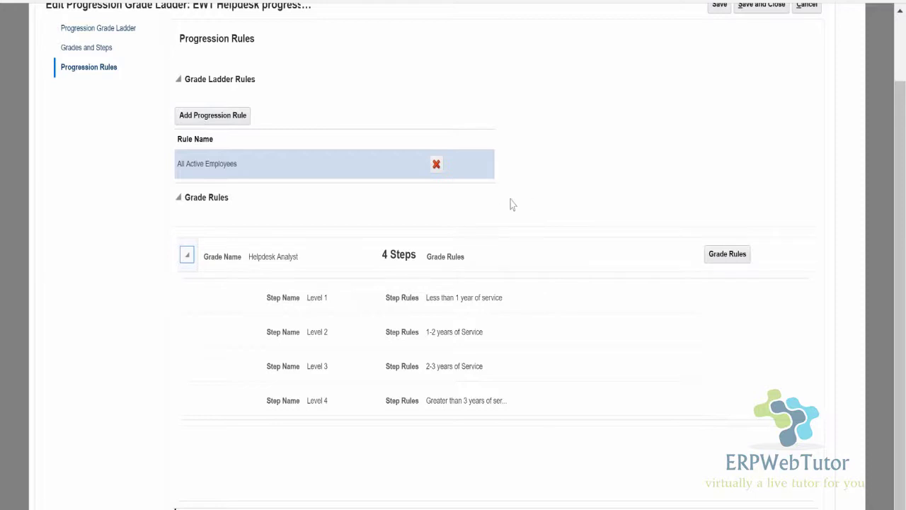
scroll(522, 211, "up", 2)
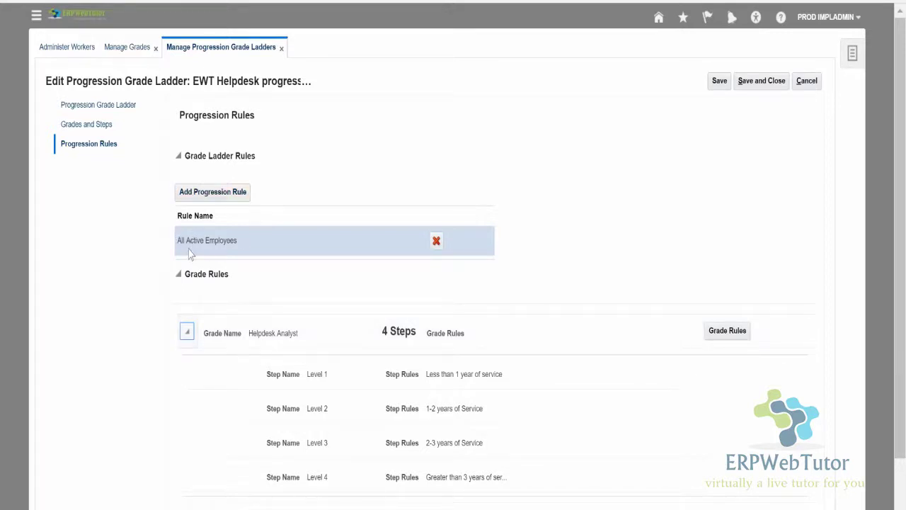
Open Manage Rules for Helpdesk Analyst, review each step's rule, and select 1-2 years of Service.
left_click(725, 330)
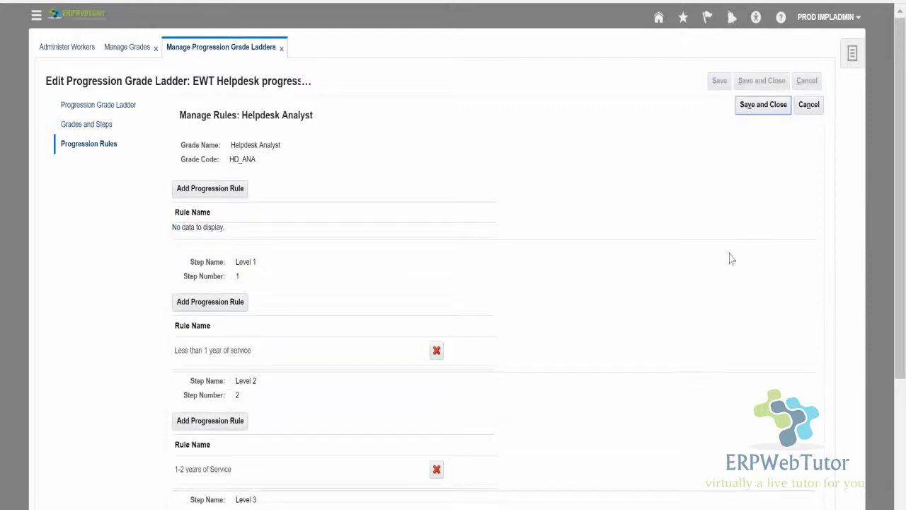
scroll(560, 358, "down", 3)
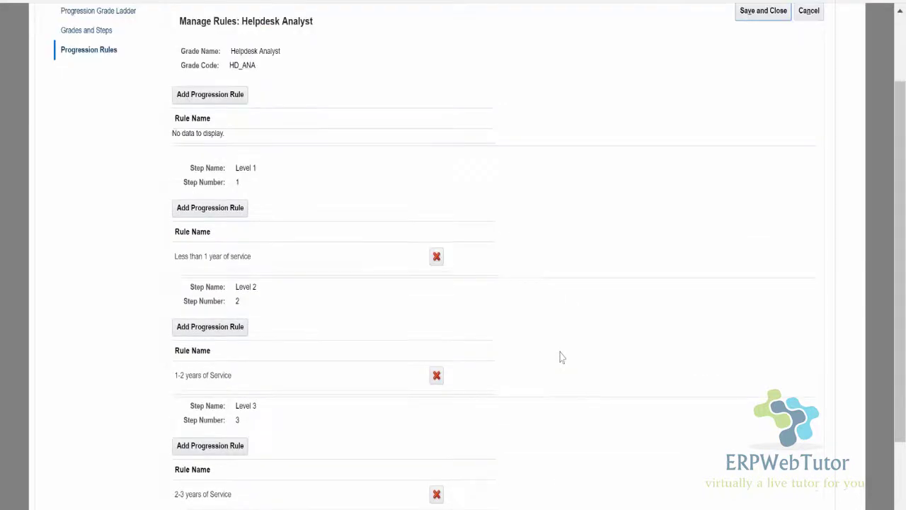
scroll(559, 358, "up", 3)
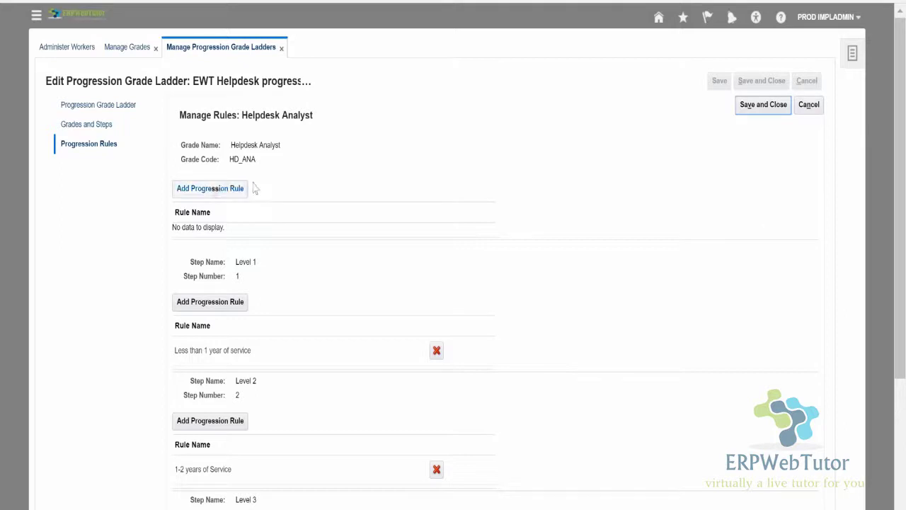
scroll(363, 224, "down", 3)
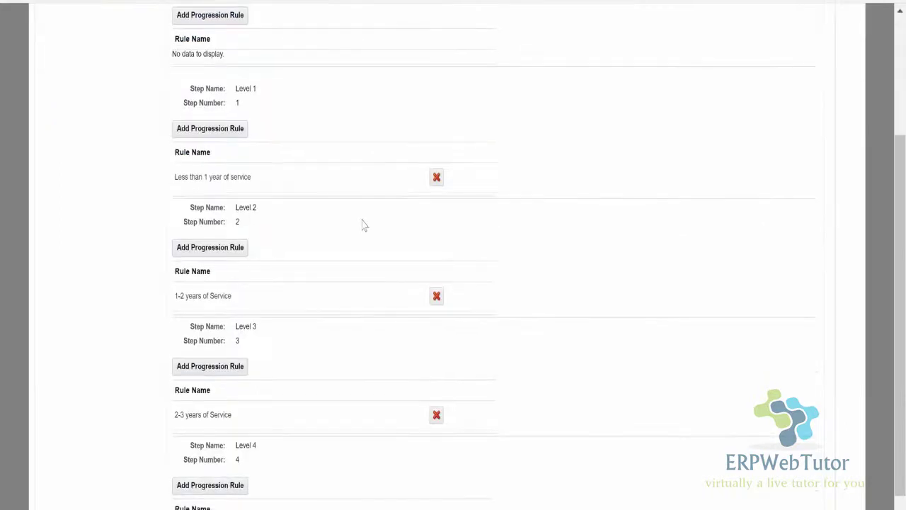
scroll(363, 224, "up", 3)
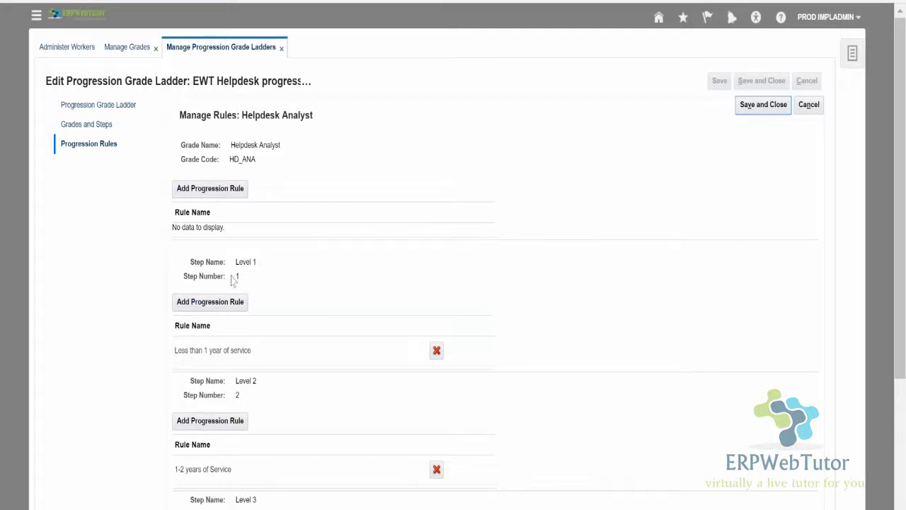
scroll(283, 301, "down", 1)
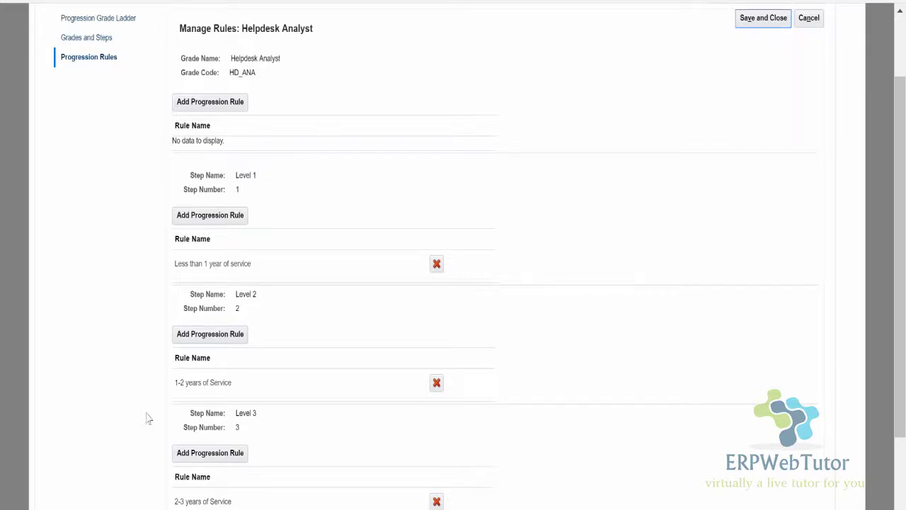
scroll(284, 405, "down", 3)
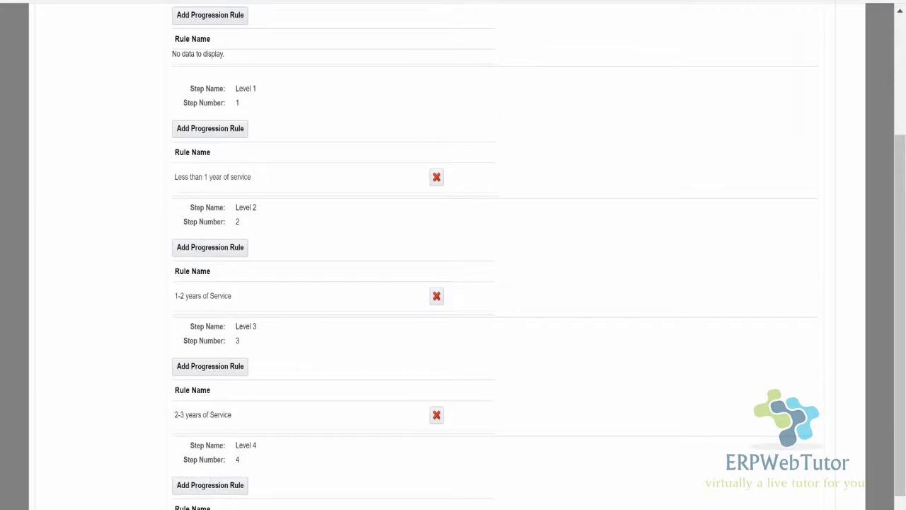
scroll(208, 400, "down", 1)
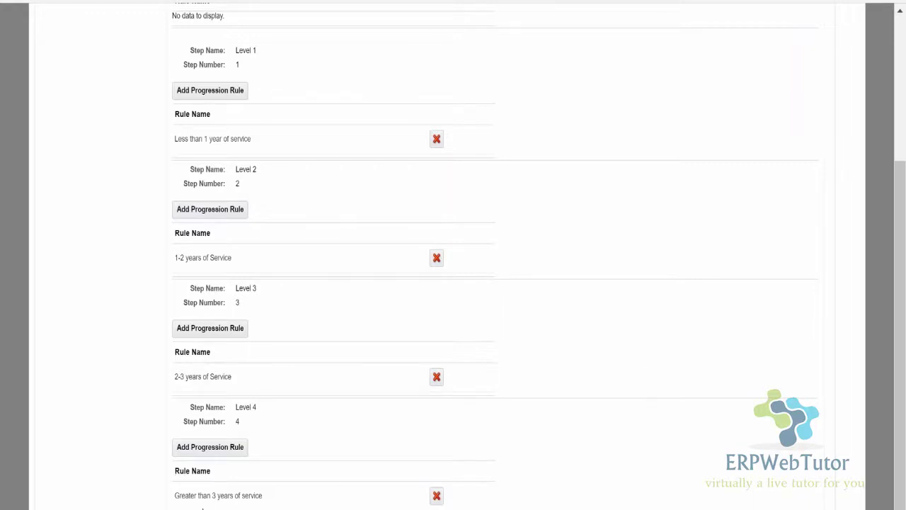
scroll(290, 307, "up", 3)
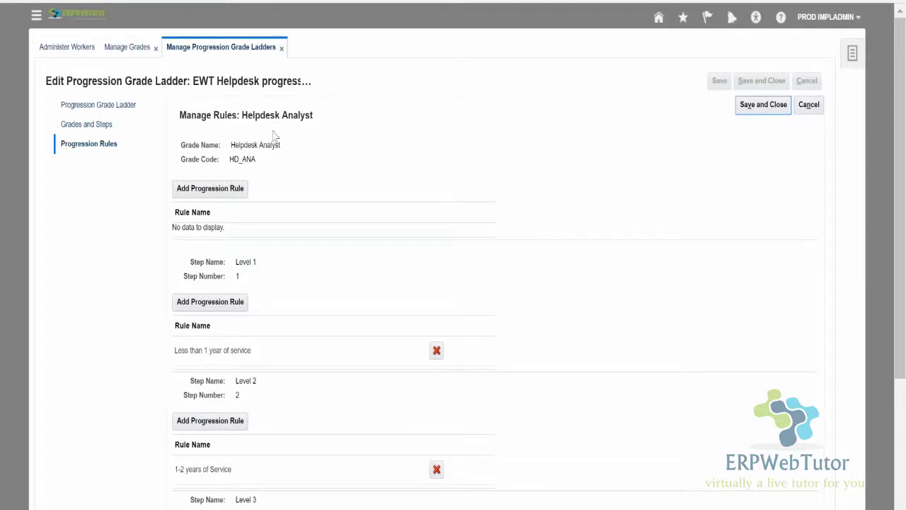
scroll(340, 333, "down", 3)
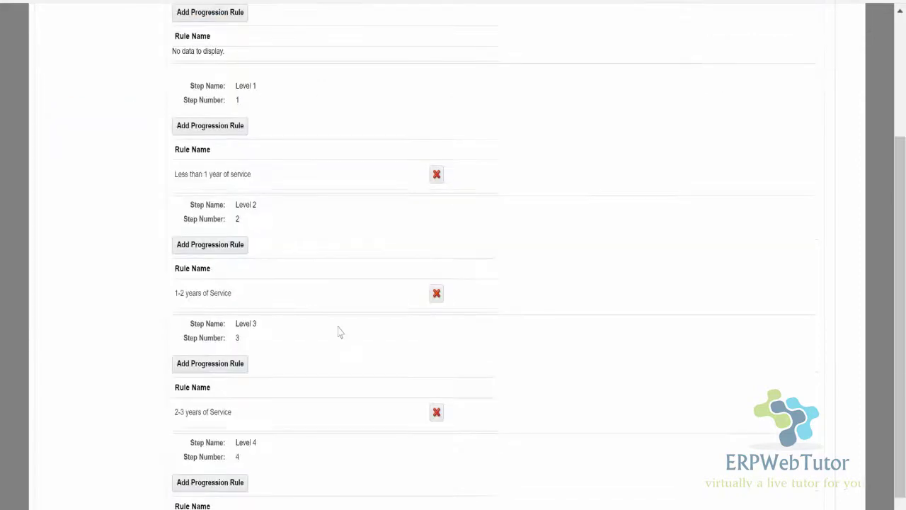
scroll(382, 427, "up", 1)
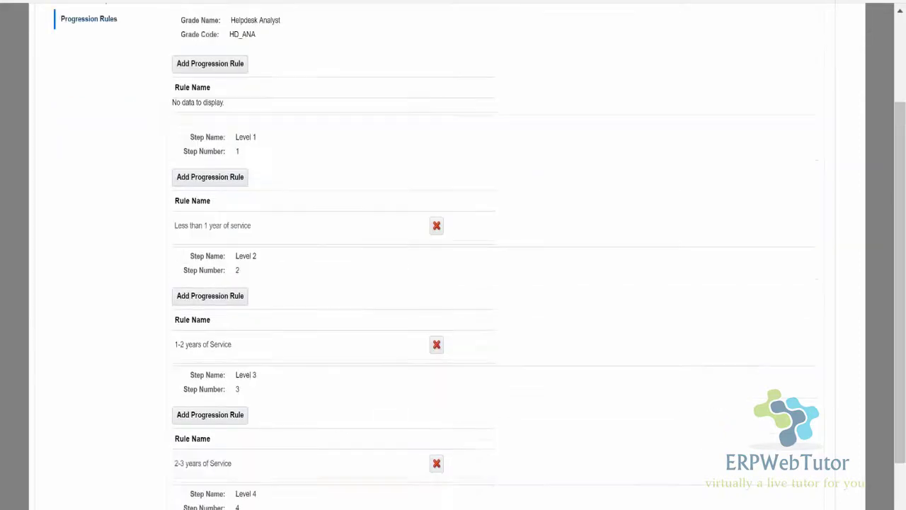
scroll(382, 460, "down", 1)
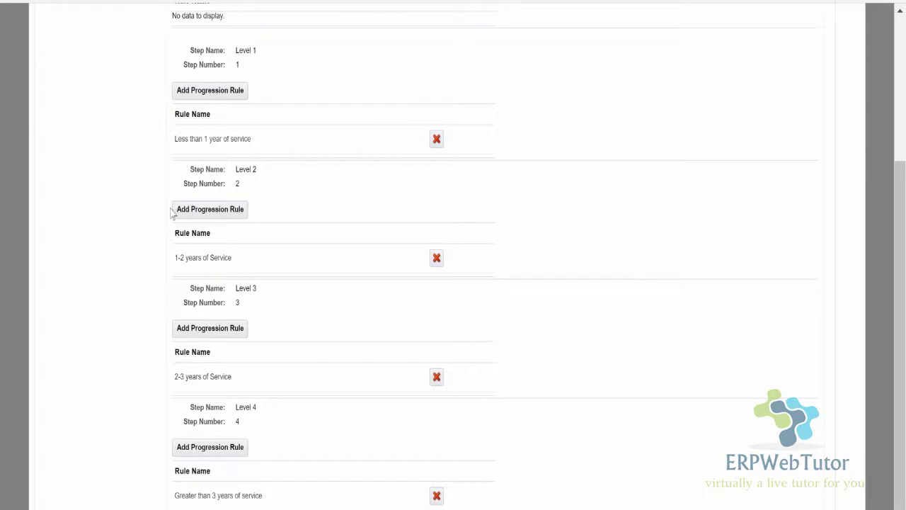
left_click(178, 262)
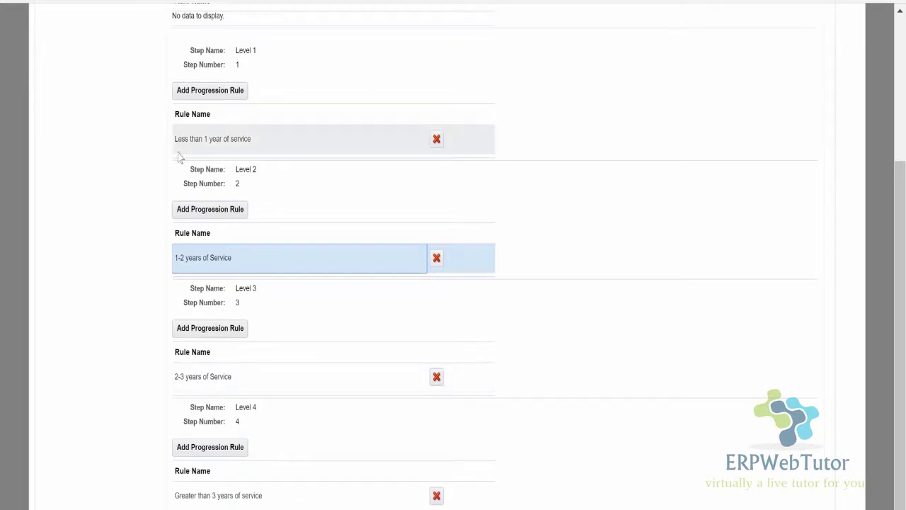
scroll(167, 163, "up", 3)
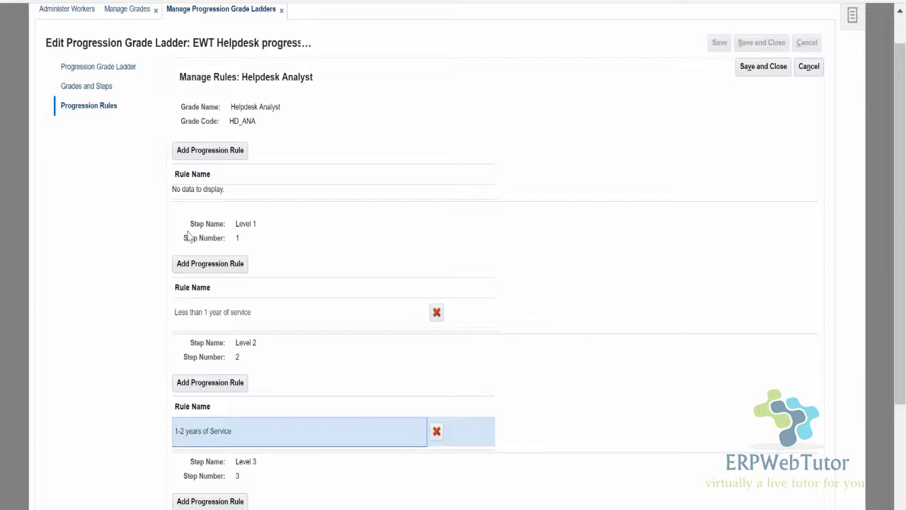
Browse available progression rules without adding one, then save and return to Progression Rules.
left_click(214, 153)
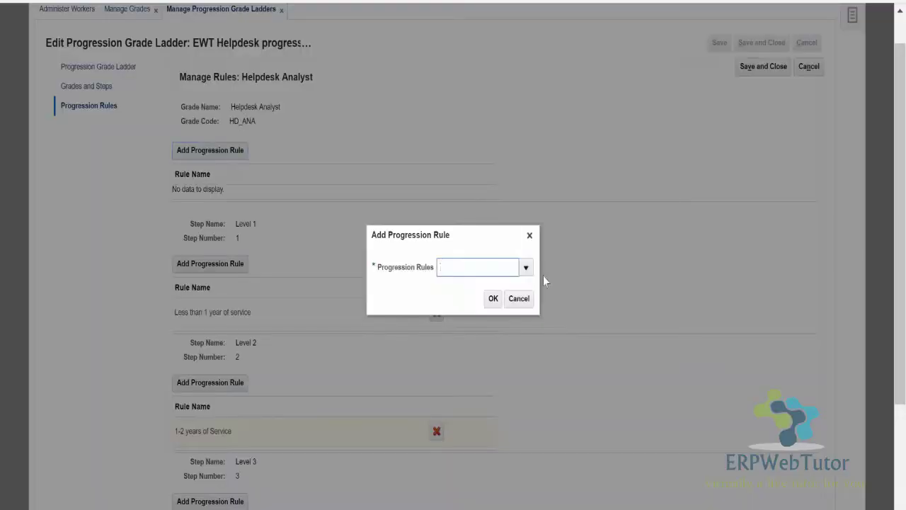
left_click(526, 268)
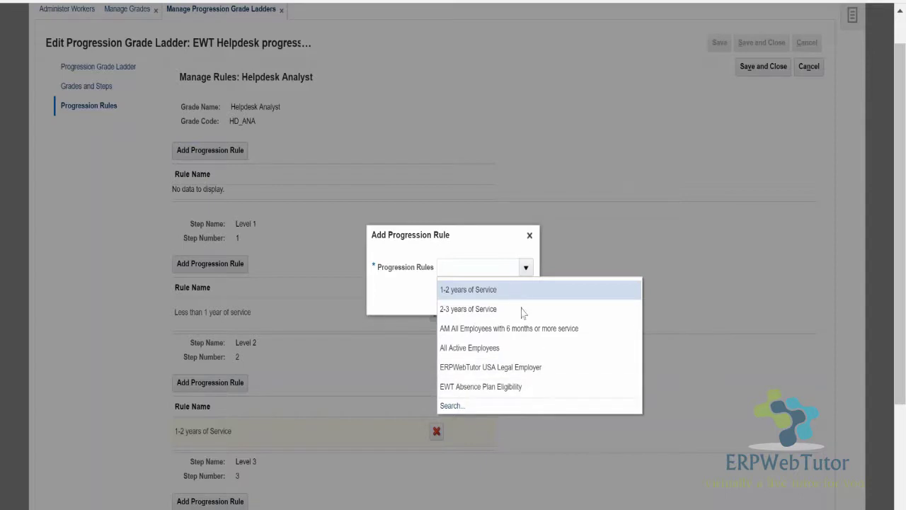
left_click(534, 241)
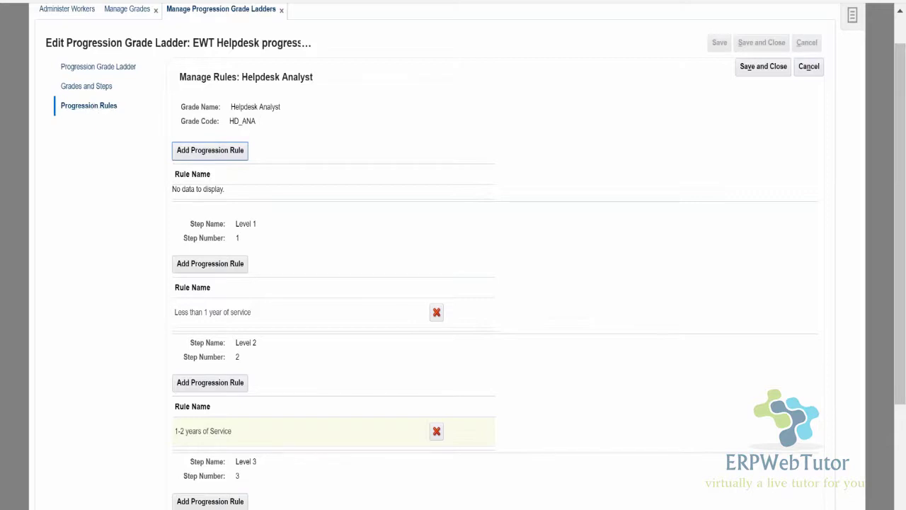
left_click(92, 87)
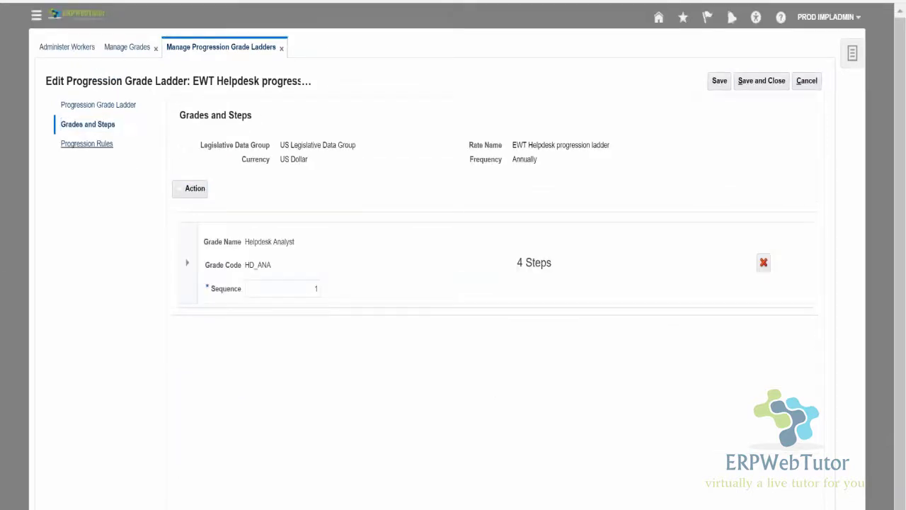
left_click(87, 144)
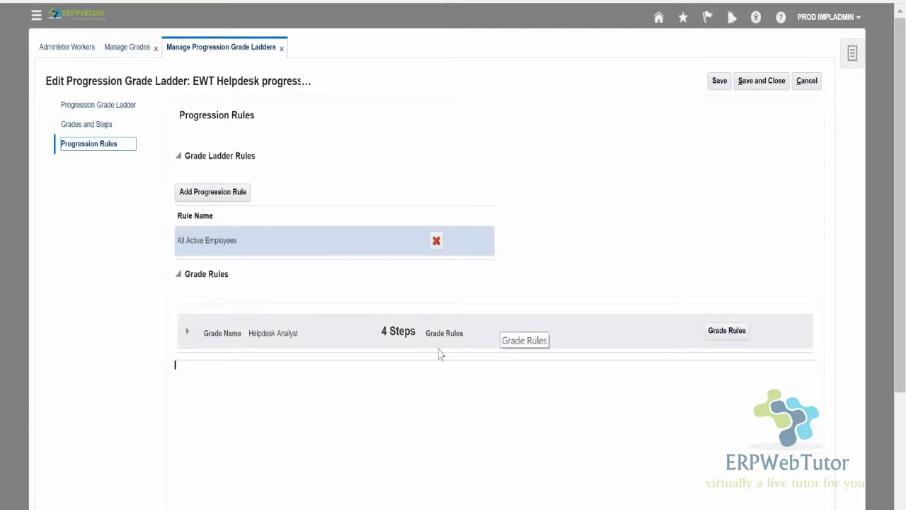
Select and expand Helpdesk Analyst to list its four years-of-service step rules.
left_click(187, 330)
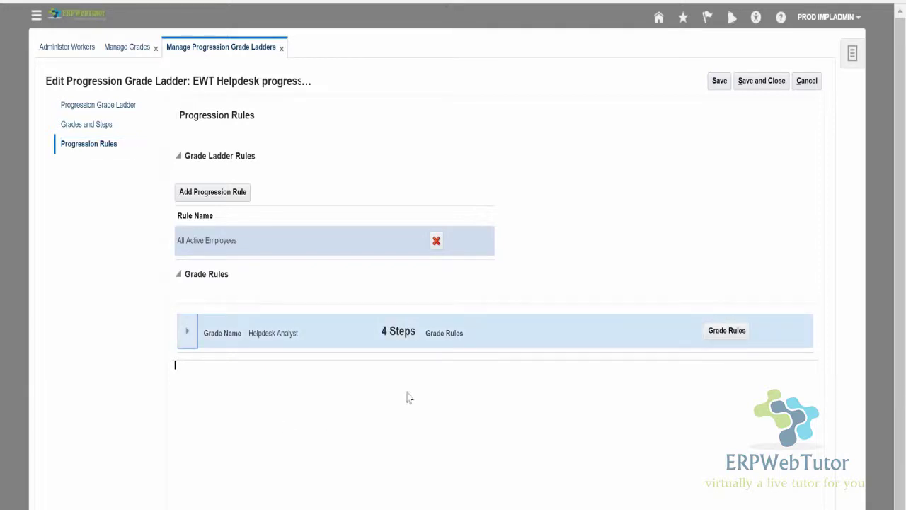
left_click(185, 333)
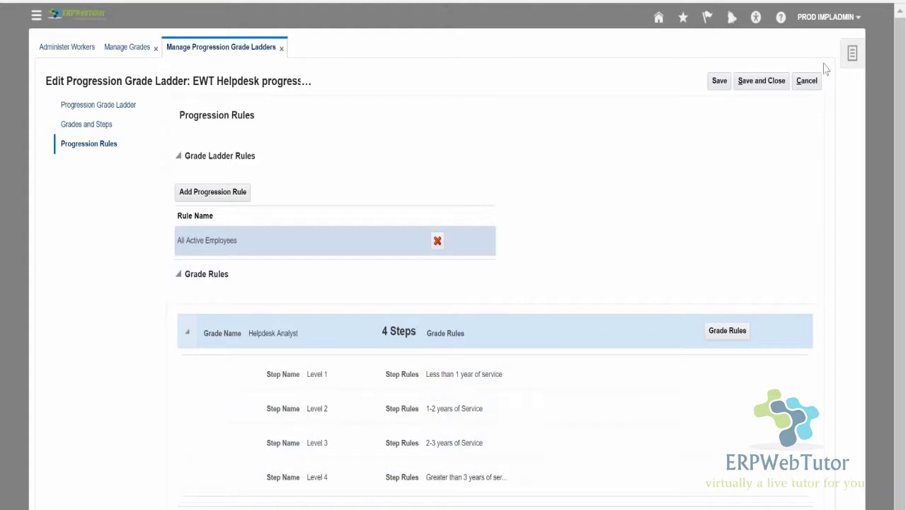
Cancel out of the grade ladder editor and open the Run Grade Step Progression form.
left_click(807, 81)
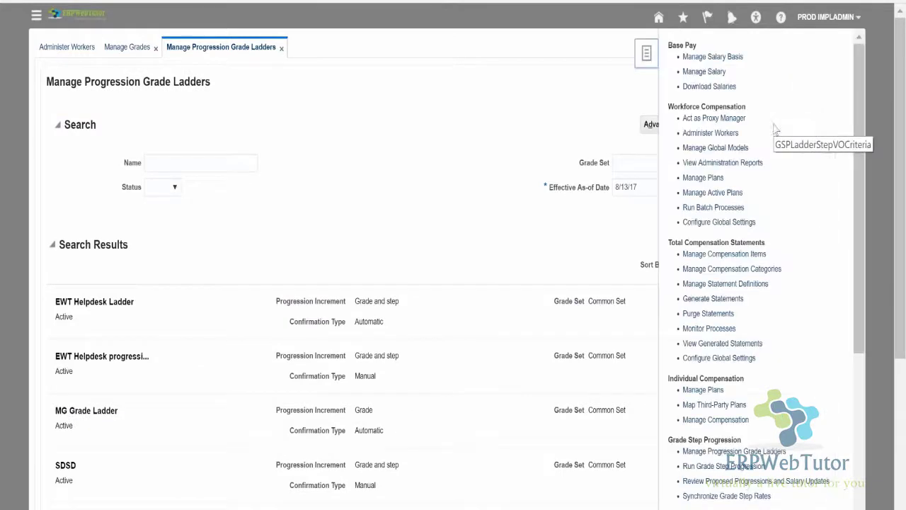
scroll(711, 237, "down", 5)
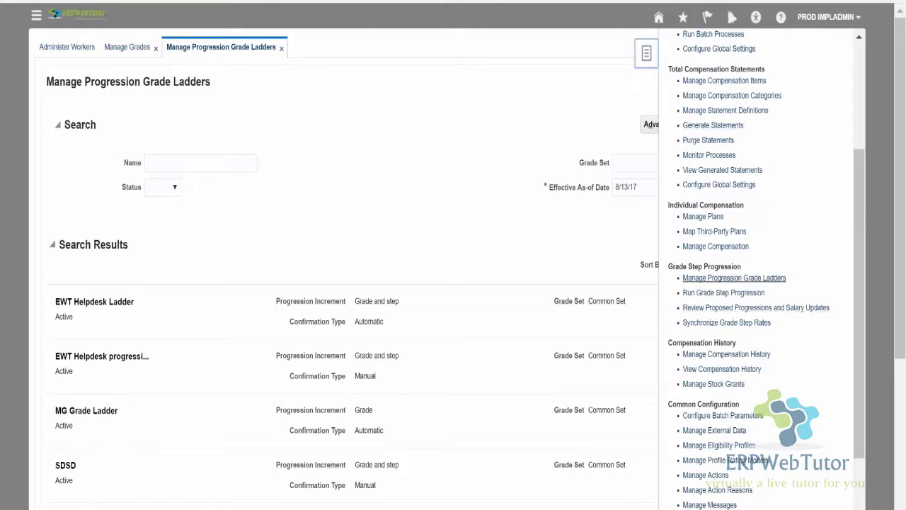
left_click(724, 293)
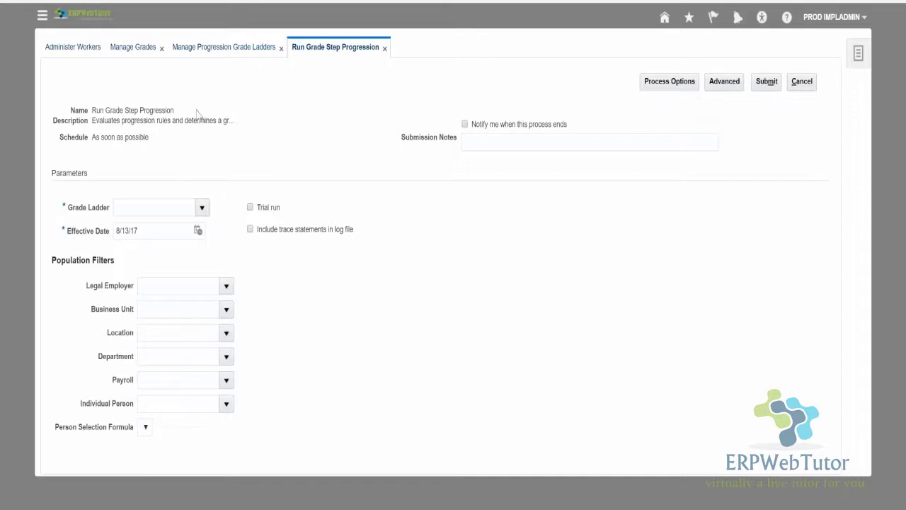
Submit grade step progression for the EWT Helpdesk progression ladder and acknowledge process 33827.
left_click(202, 207)
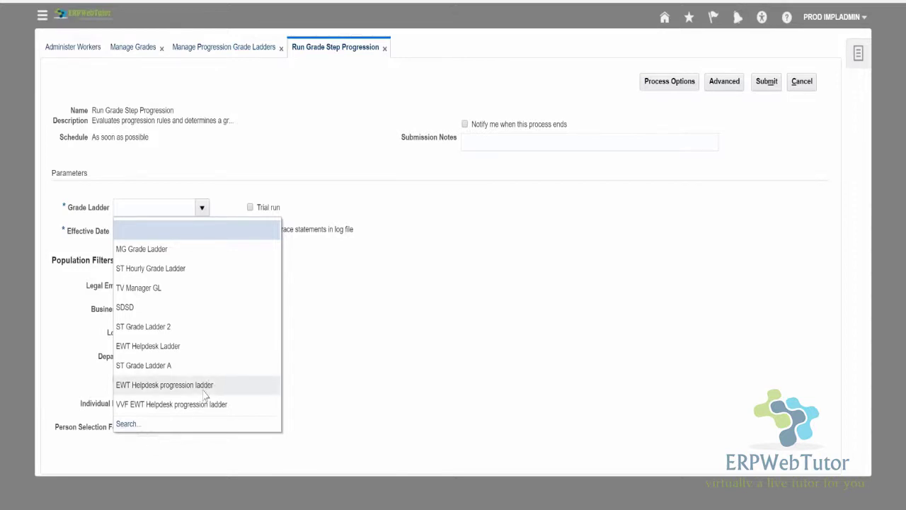
left_click(203, 391)
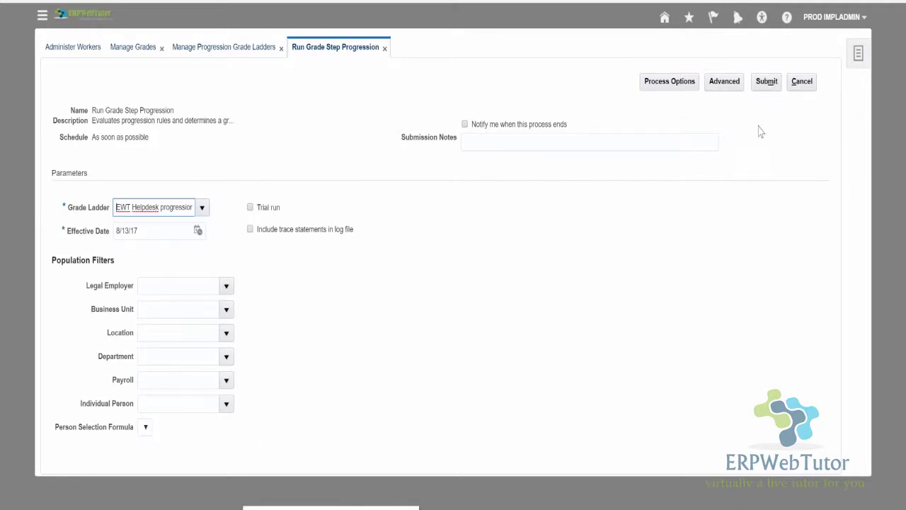
left_click(770, 88)
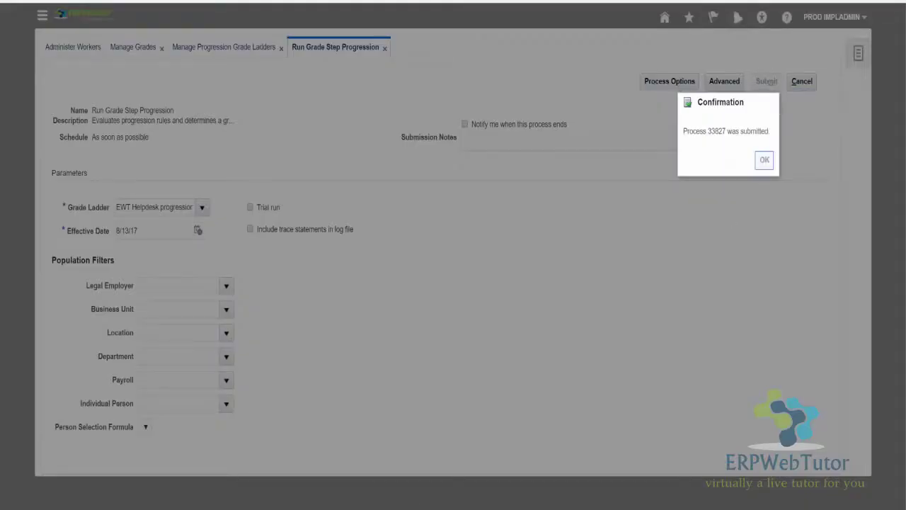
left_click(764, 160)
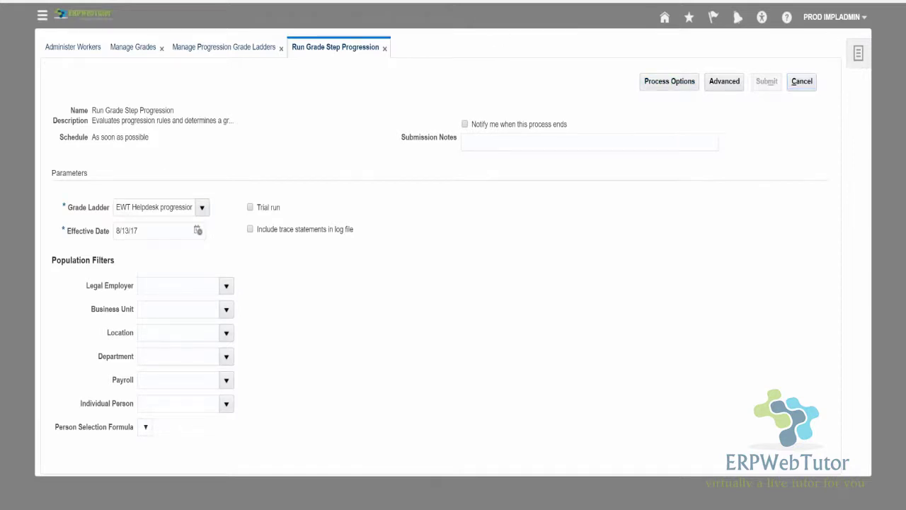
left_click(858, 52)
scroll(738, 269, "down", 5)
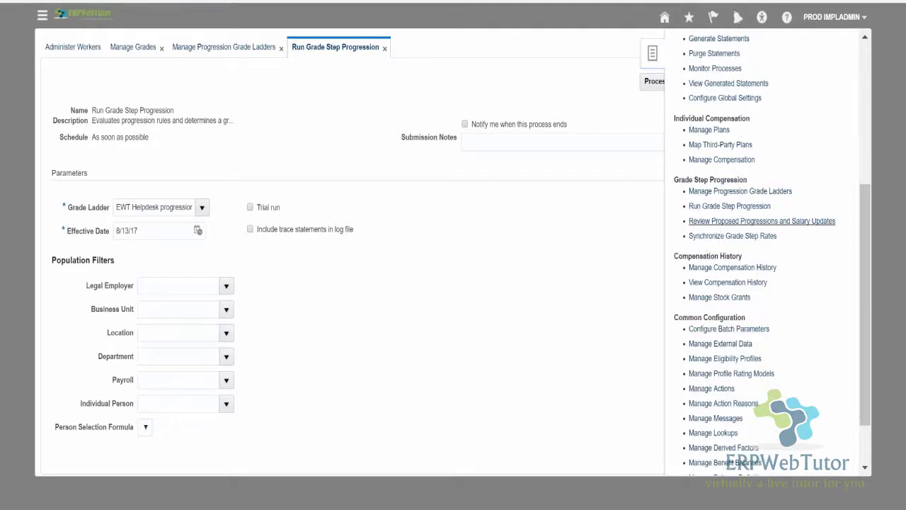
Open Review Proposed Progressions and Salary Updates, refresh the search, and open process 33827.
left_click(762, 221)
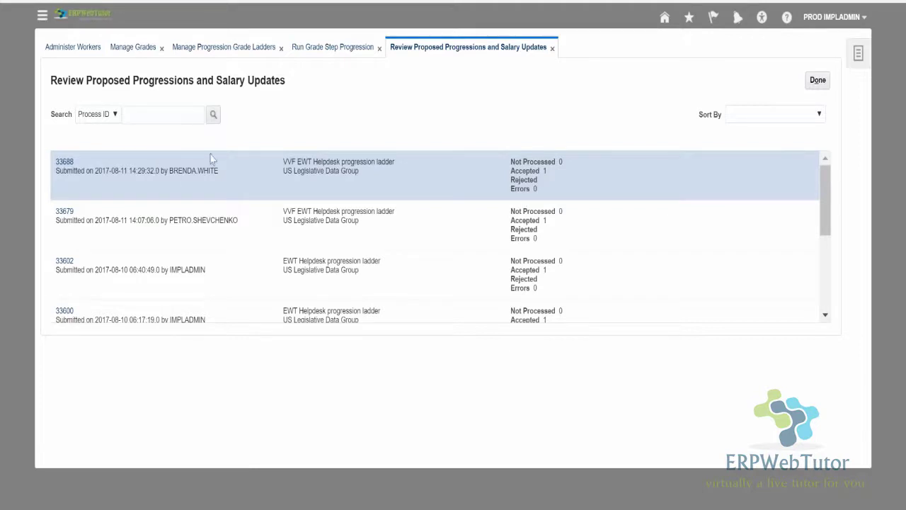
left_click(213, 114)
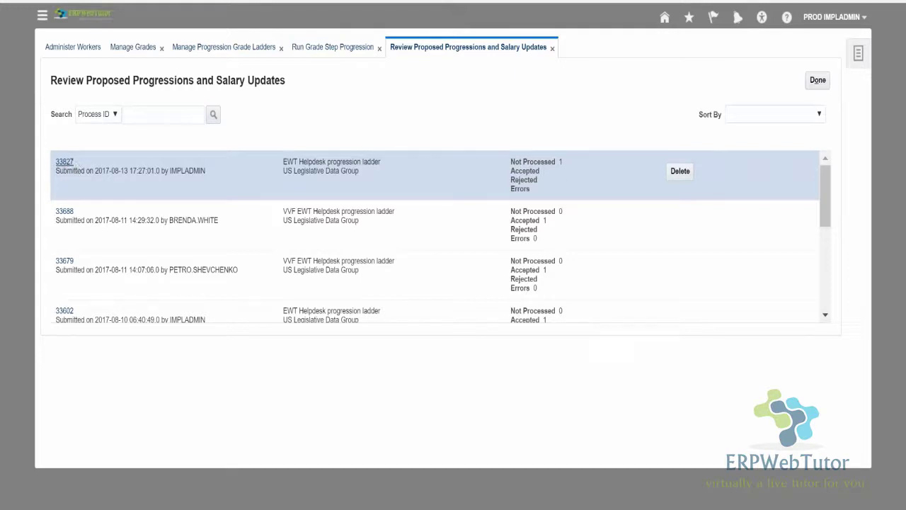
left_click(64, 162)
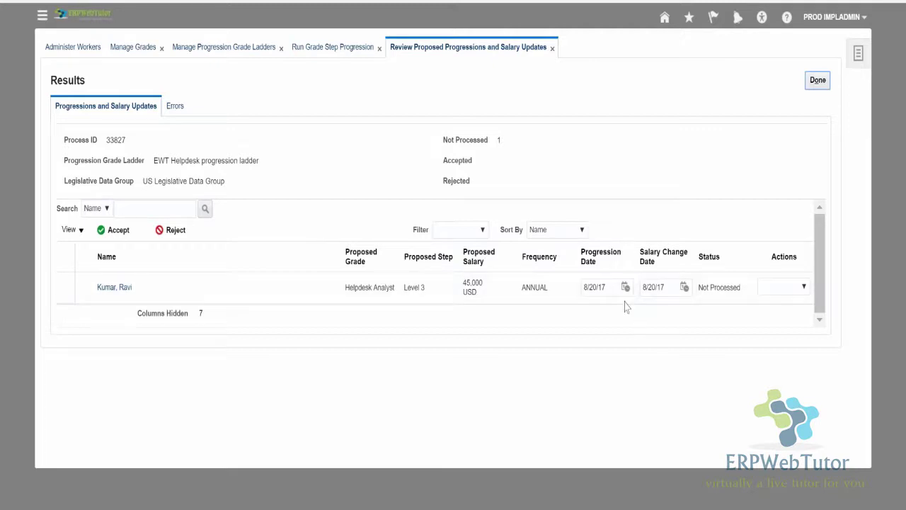
Confirm the progression date and salary change date are both 8/20/17, leaving them unchanged.
left_click(611, 284)
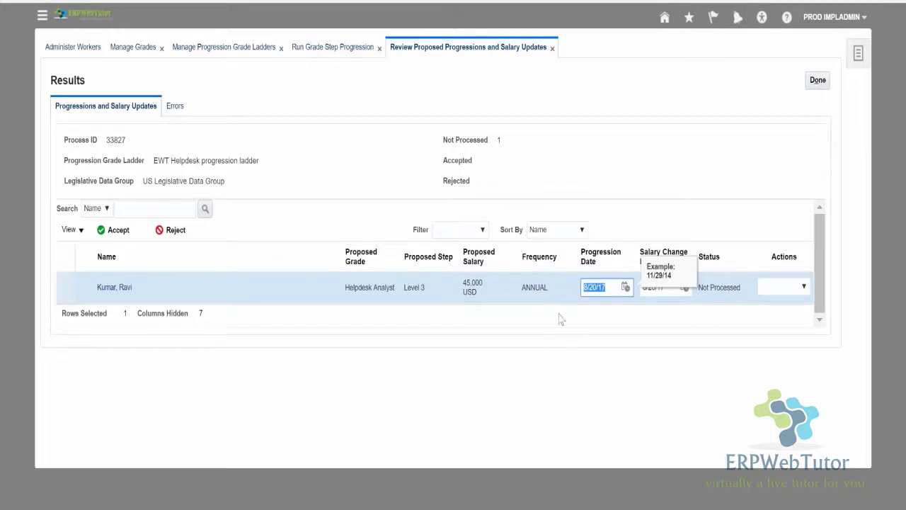
left_click(724, 403)
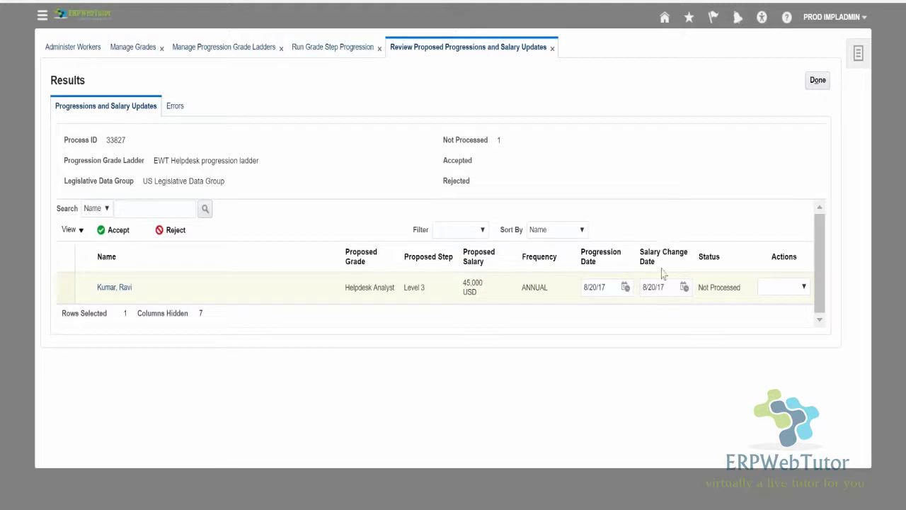
left_click(669, 288)
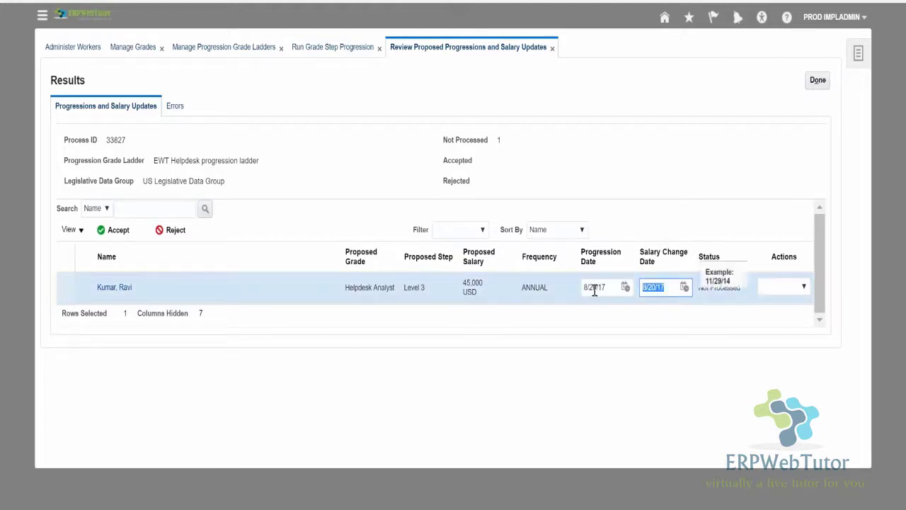
left_click(680, 114)
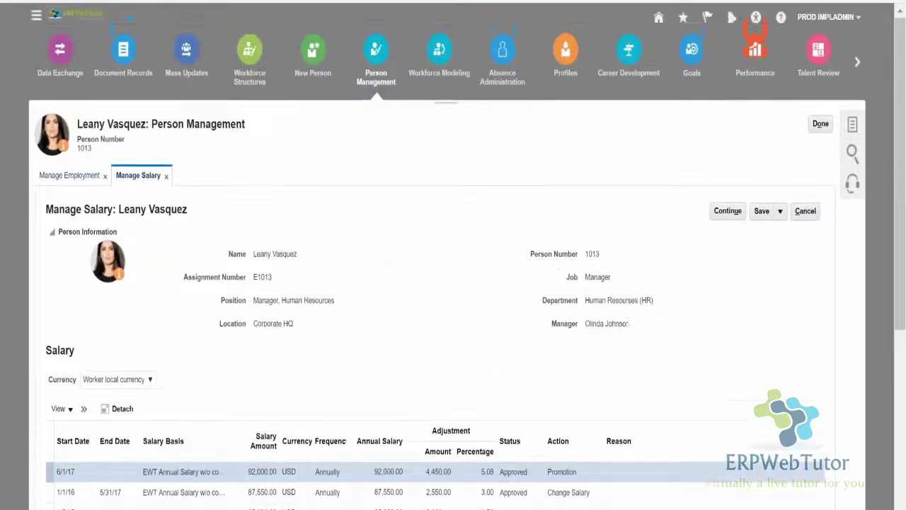
Discard the unsaved salary changes, then open the employee found by a surname search with the % wildcard.
left_click(821, 124)
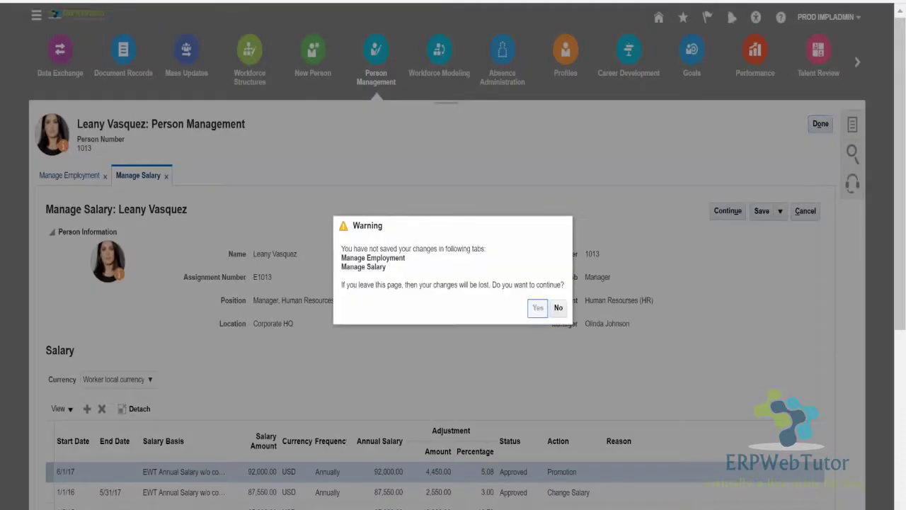
left_click(538, 308)
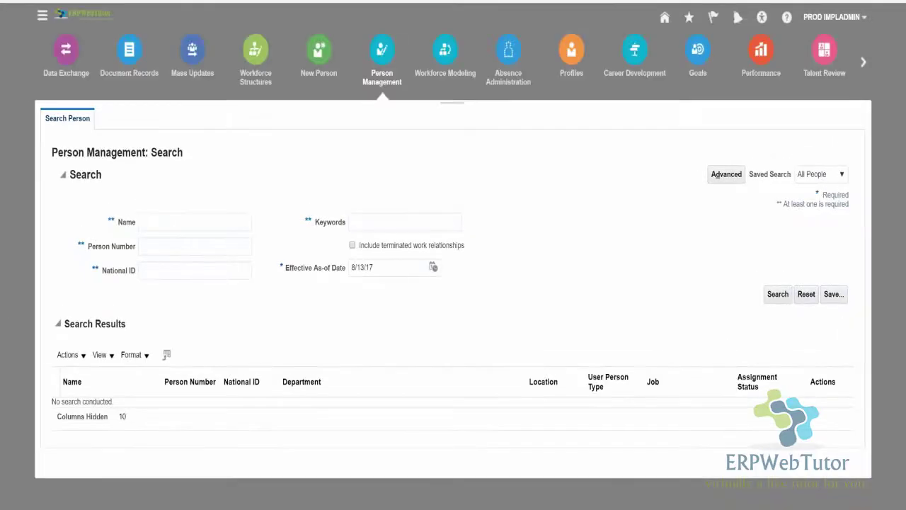
left_click(182, 222)
type("kUMAR%")
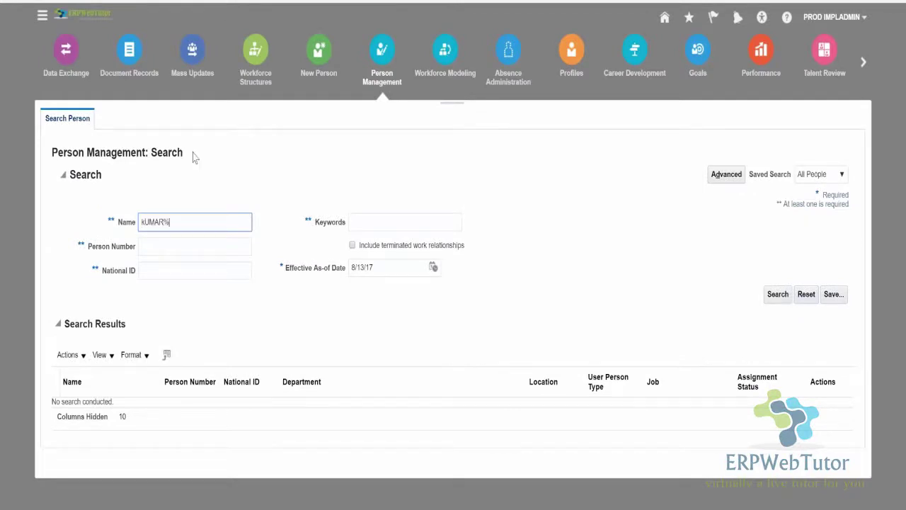
key("Return")
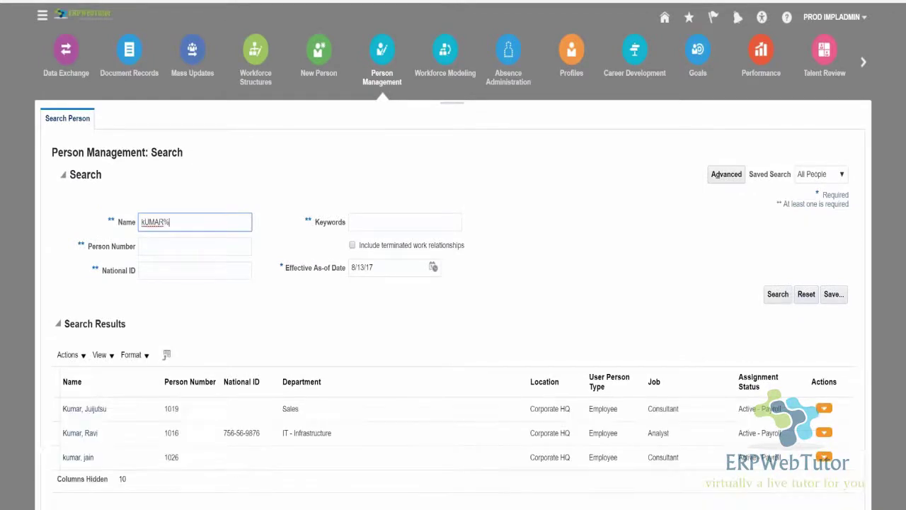
left_click(80, 440)
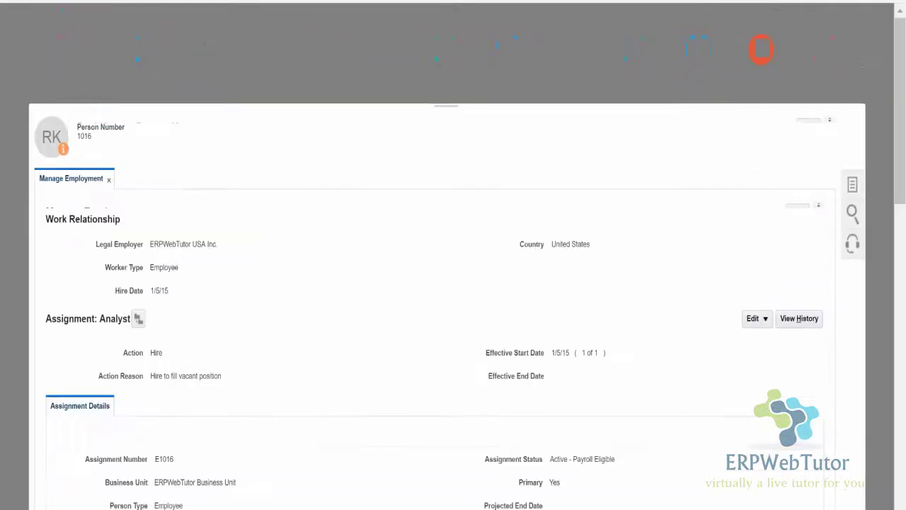
Check that the assignment's current grade step is Level 1, then highlight the employee's hire date.
scroll(420, 326, "down", 4)
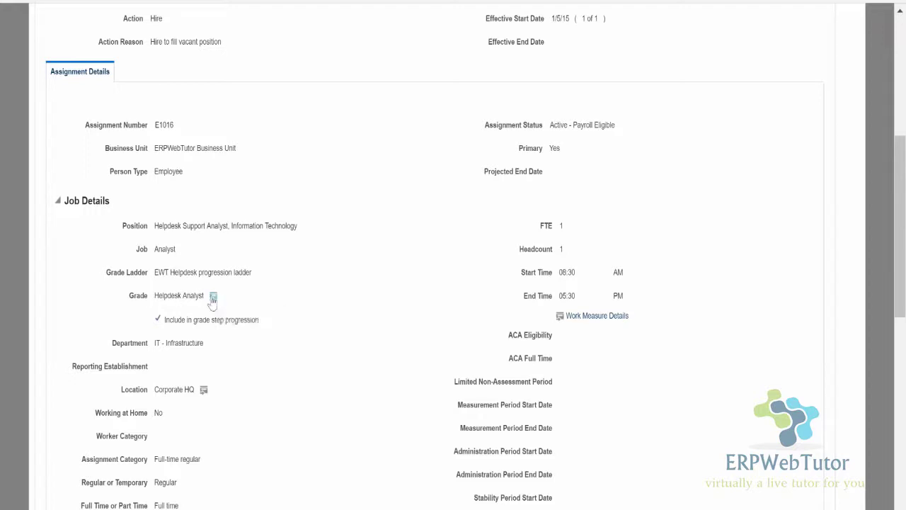
left_click(213, 295)
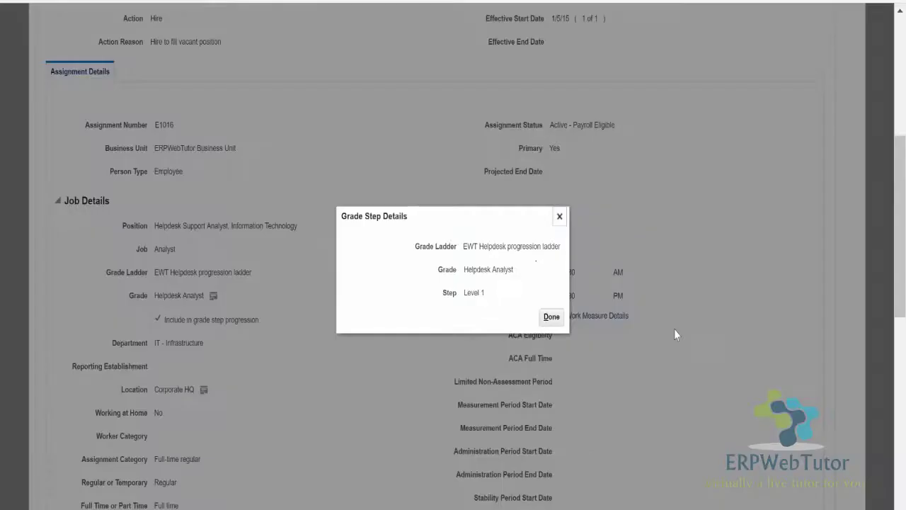
left_click(552, 317)
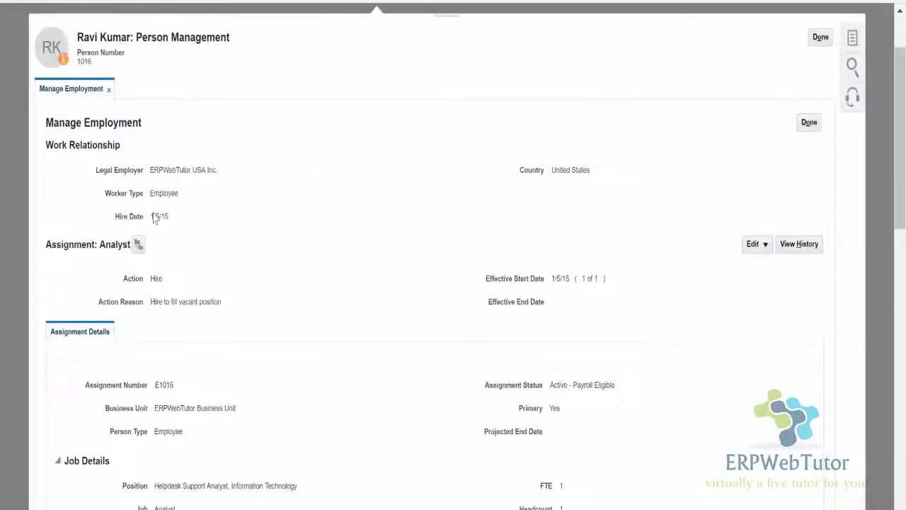
left_click_drag(152, 216, 170, 216)
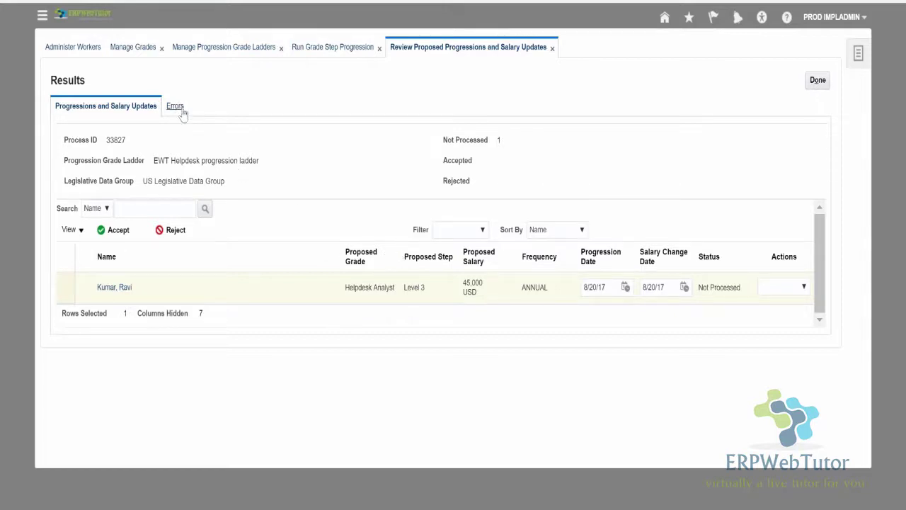
Accept the employee's proposed Level 3 progression at 45,000 USD and finish reviewing the run.
left_click(782, 290)
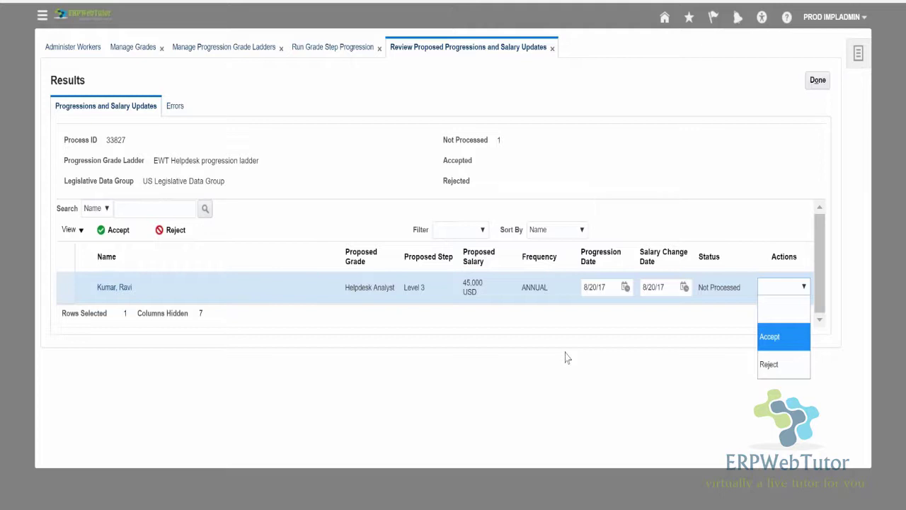
left_click(771, 337)
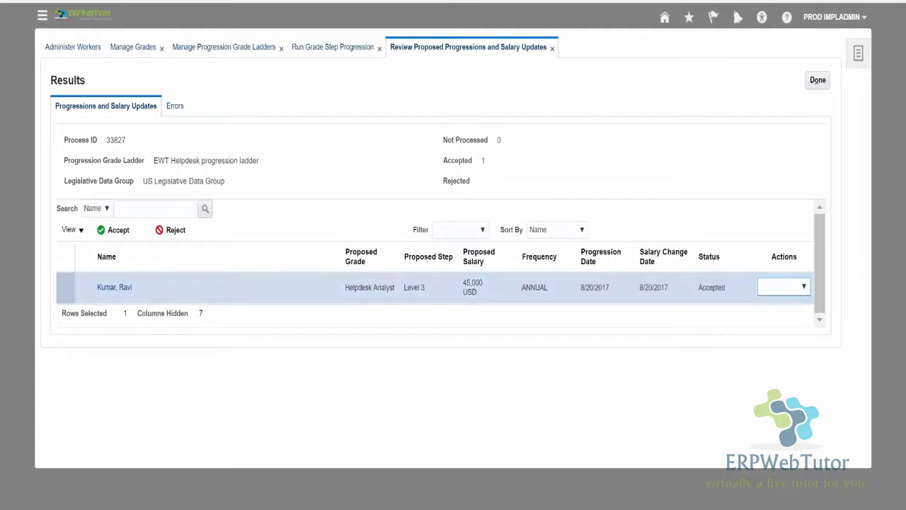
left_click(818, 80)
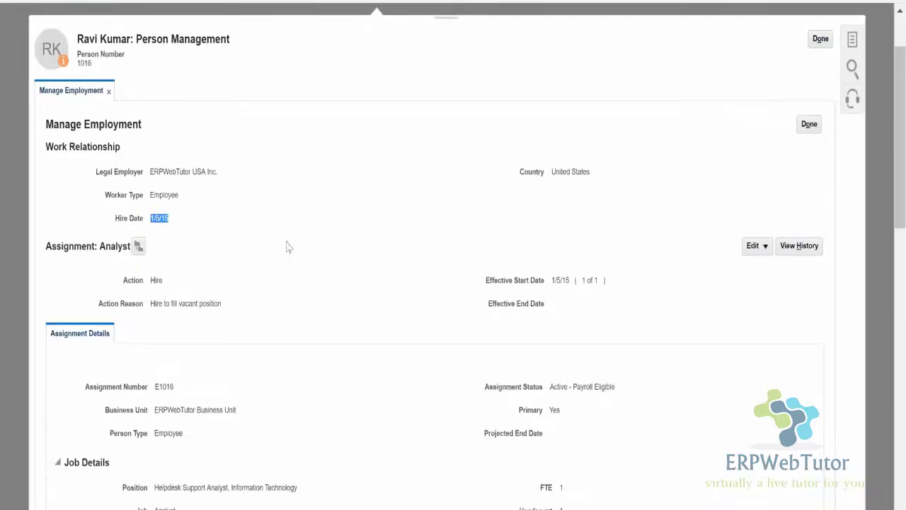
Discard the unsaved employment page, then reopen the employee's employment record by a person-number search.
scroll(286, 245, "up", 3)
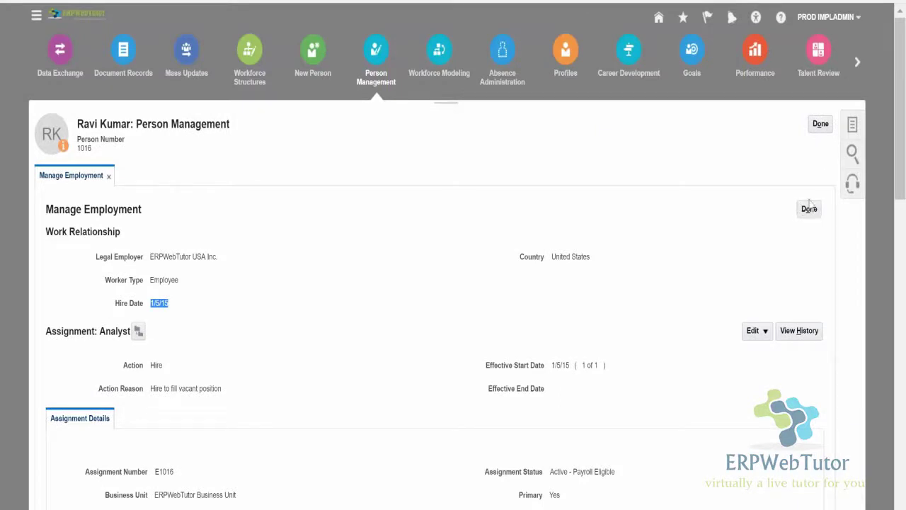
left_click(821, 124)
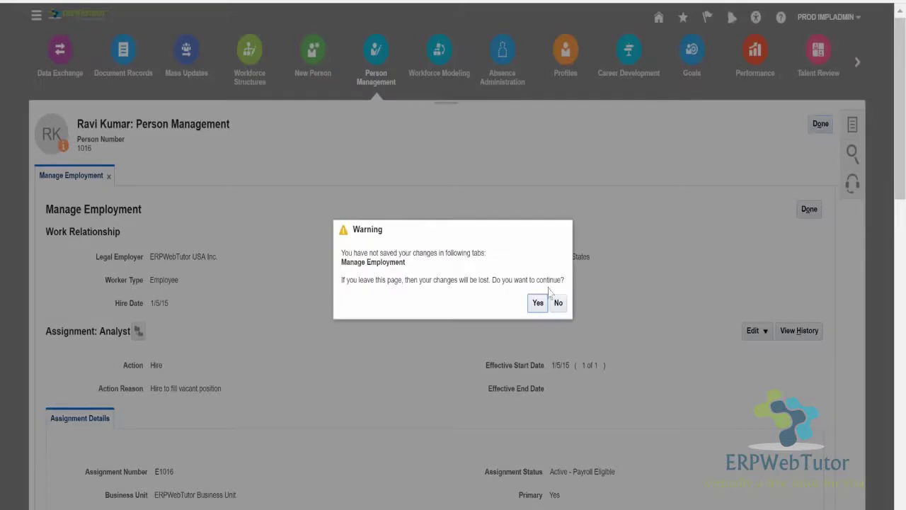
left_click(538, 302)
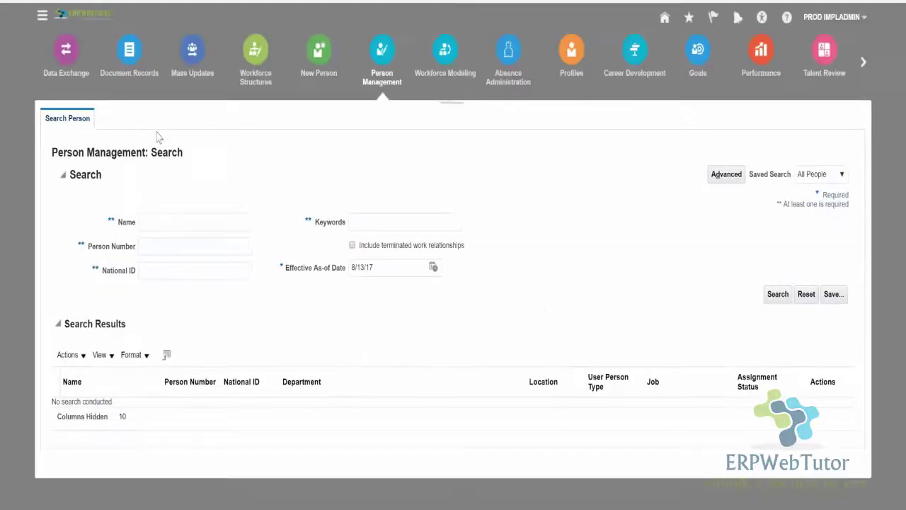
left_click(162, 248)
type("1016")
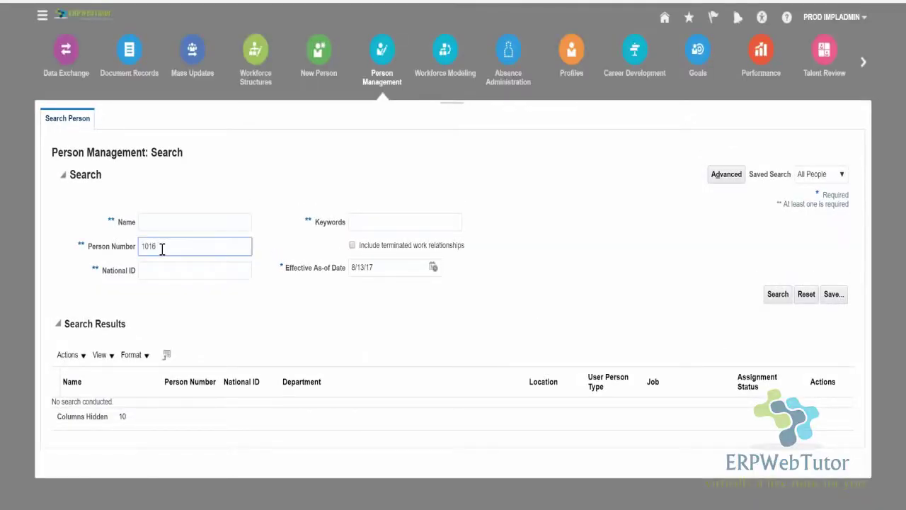
key("Return")
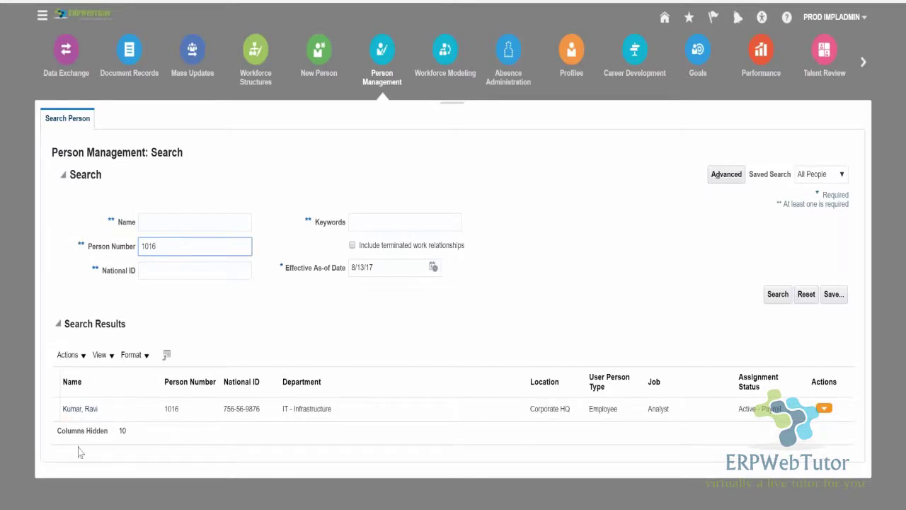
left_click(79, 409)
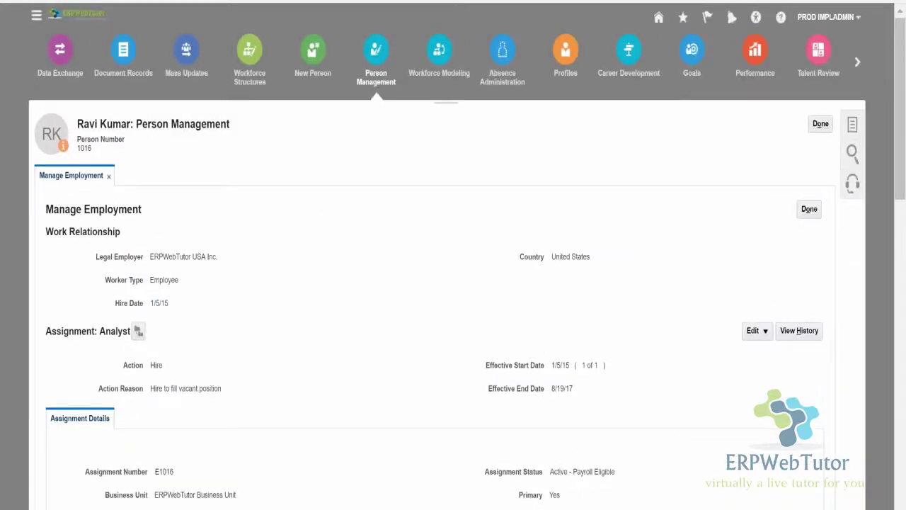
Display the 8/20/17 Automated Grade Step Progression record from the assignment history.
scroll(546, 314, "down", 3)
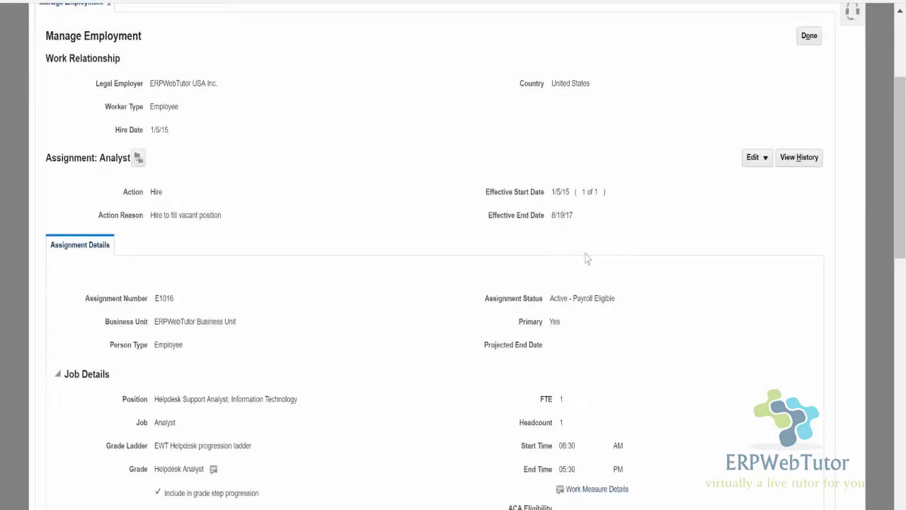
left_click(810, 159)
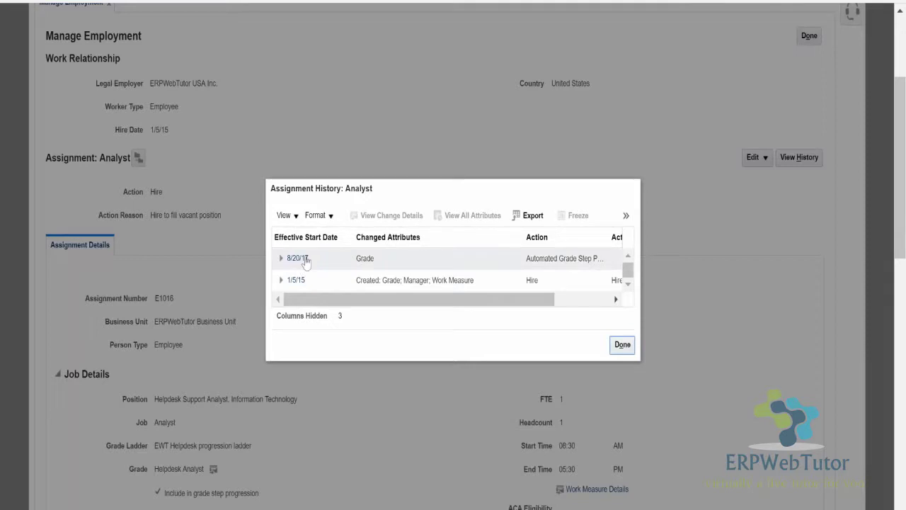
left_click(557, 298)
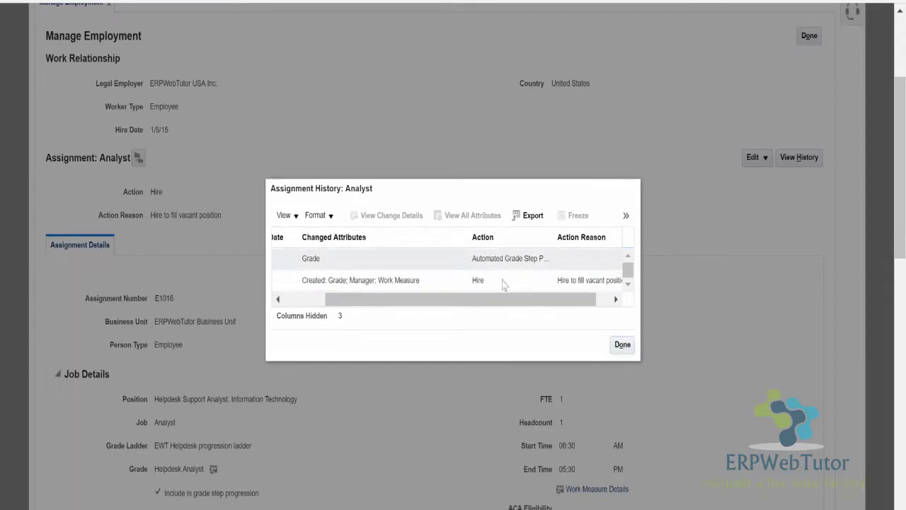
left_click_drag(482, 299, 439, 300)
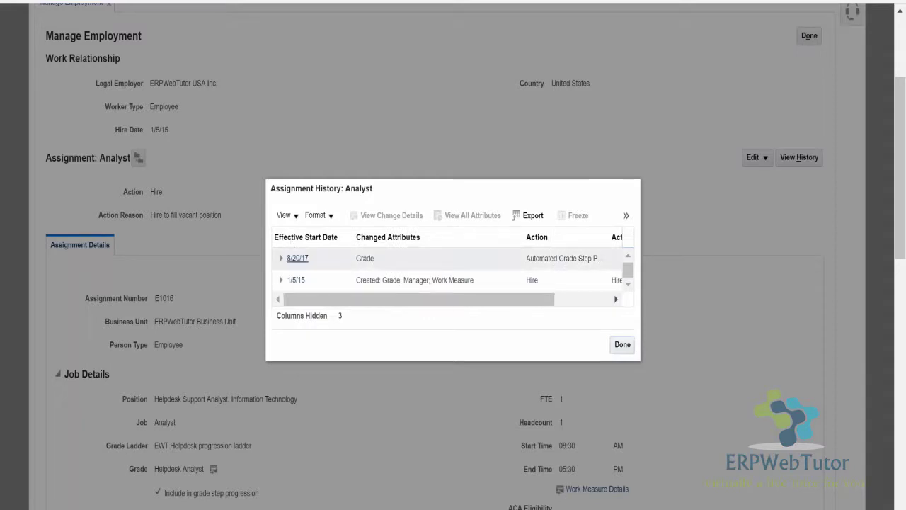
left_click(439, 258)
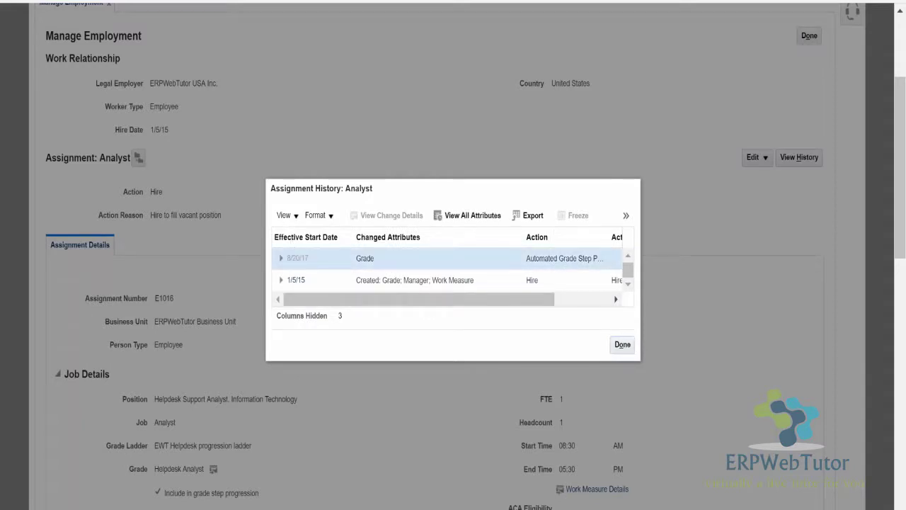
left_click(623, 344)
Confirm the assignment's grade step is now Level 3.
scroll(367, 224, "down", 4)
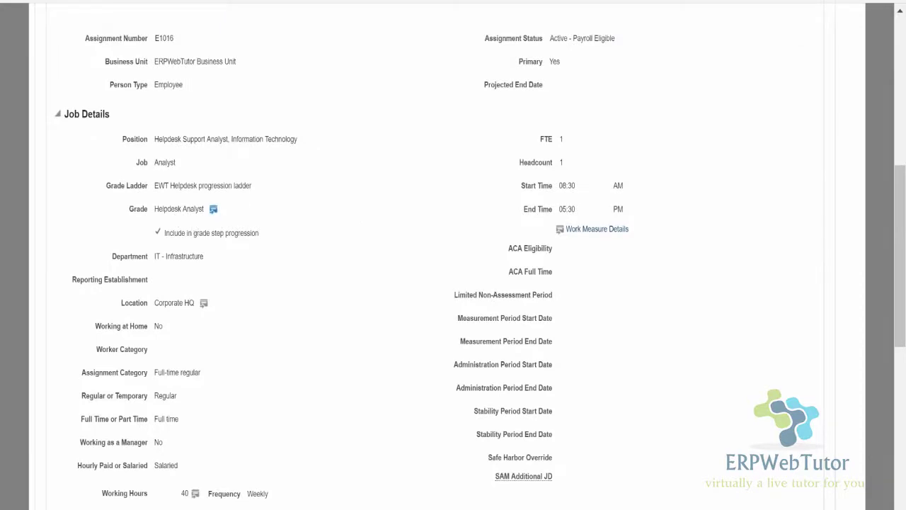
left_click(213, 209)
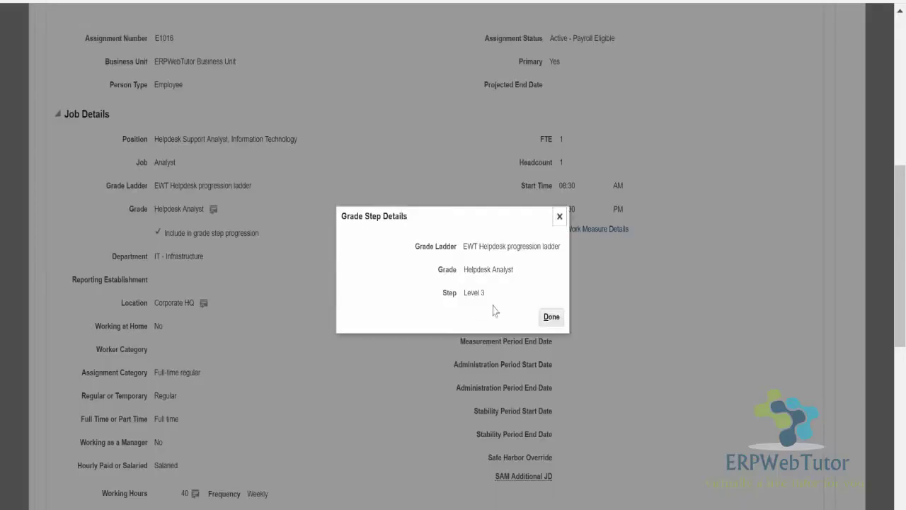
left_click(558, 219)
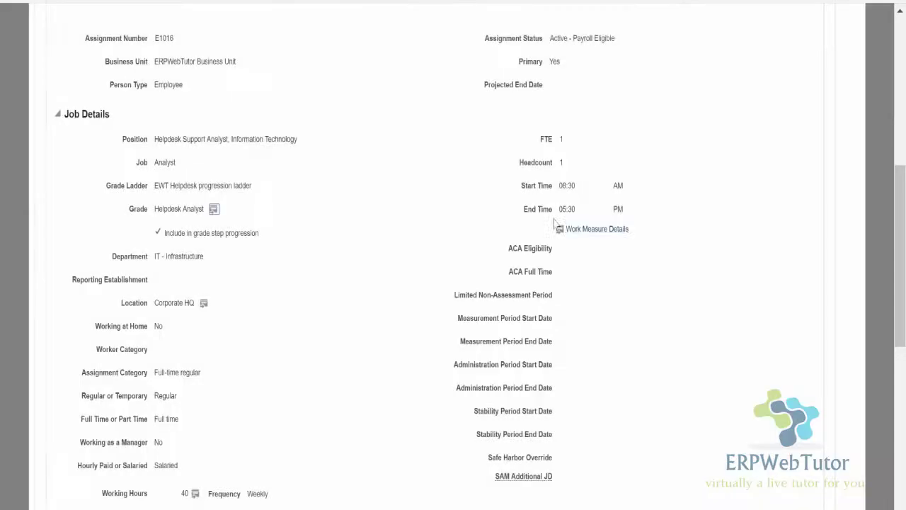
scroll(716, 407, "up", 6)
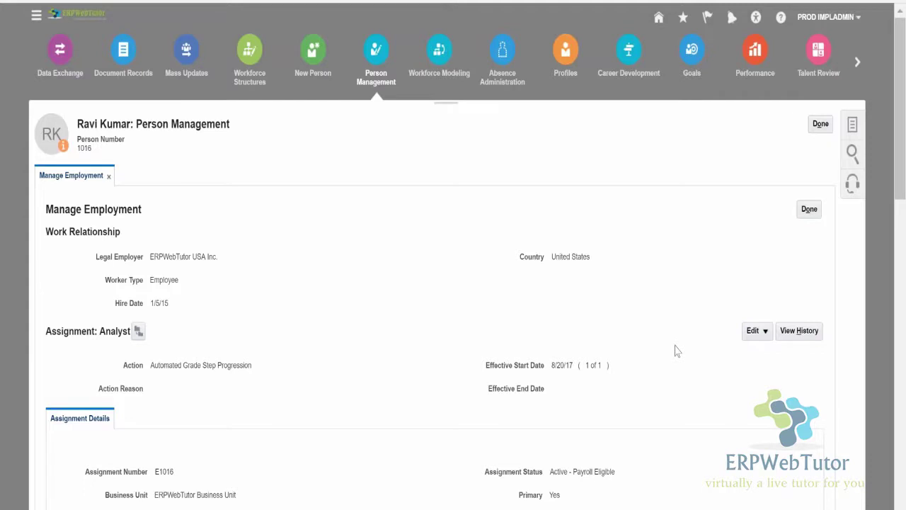
Open Manage Salary to see the 8/20/17 row at 45,000.00 USD, up 9,000.00 (25%).
scroll(676, 351, "down", 3)
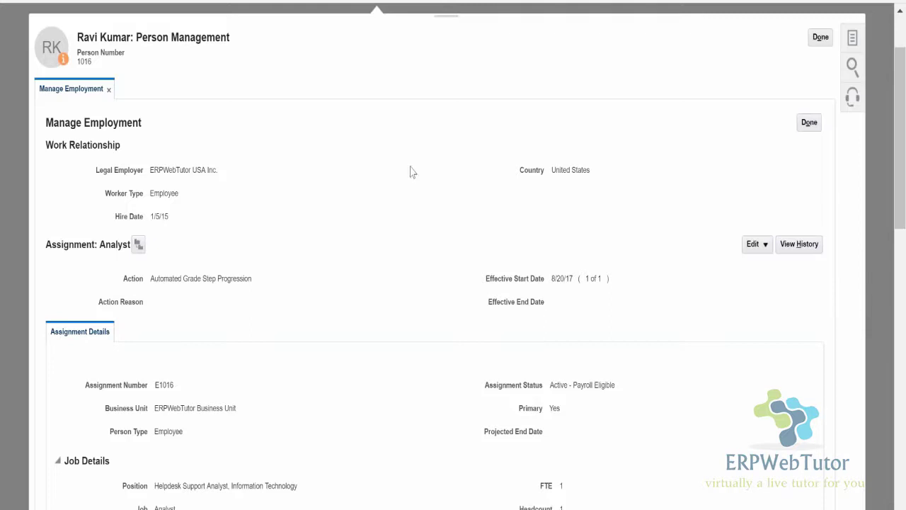
scroll(714, 213, "up", 2)
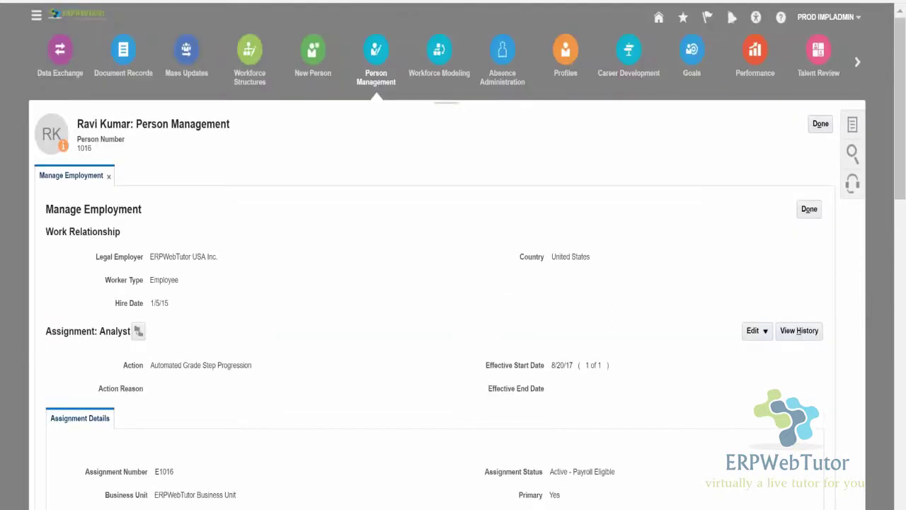
left_click(852, 124)
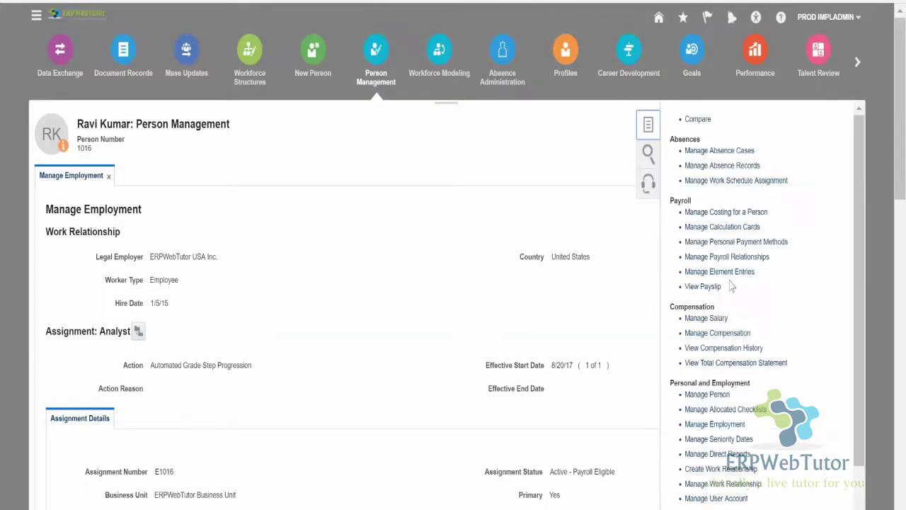
scroll(762, 287, "down", 3)
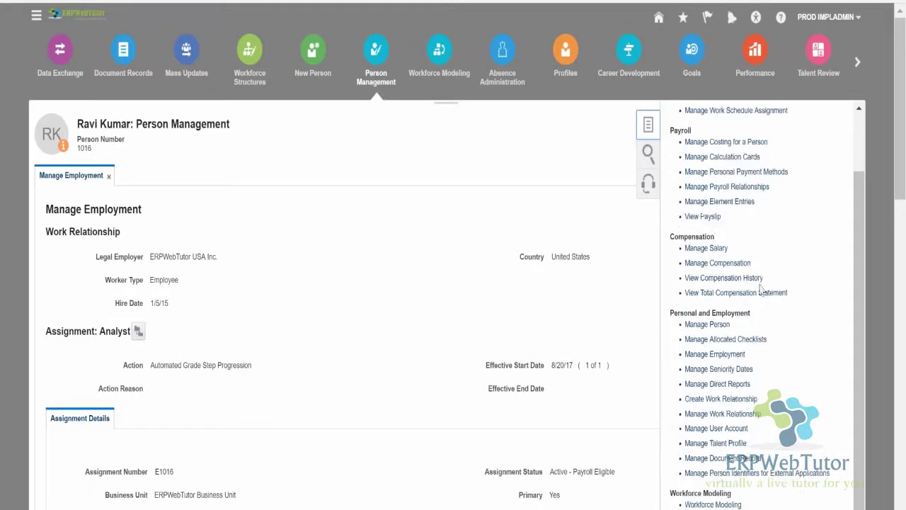
scroll(762, 298, "up", 1)
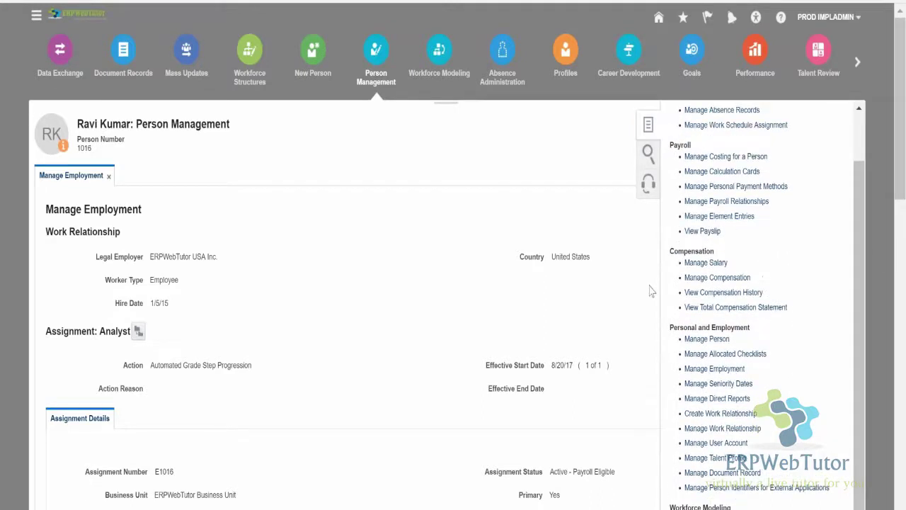
left_click(706, 263)
scroll(330, 283, "down", 4)
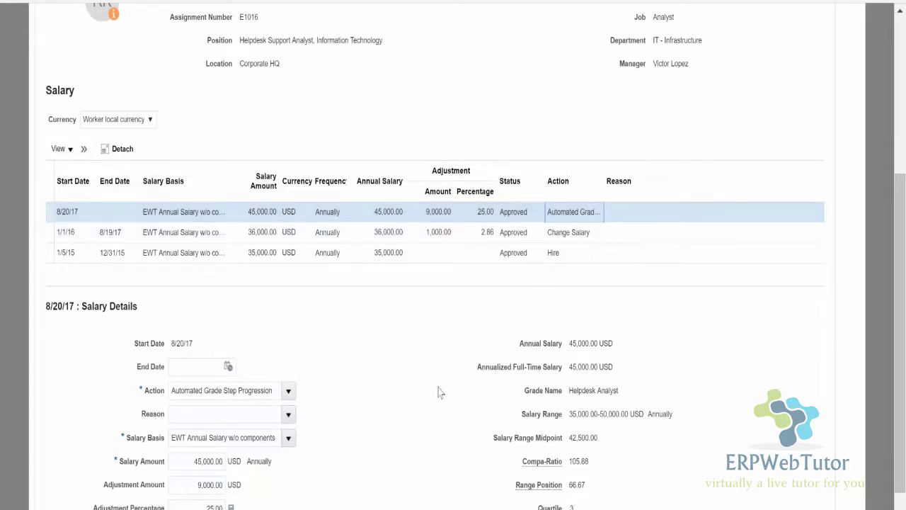
scroll(480, 384, "down", 1)
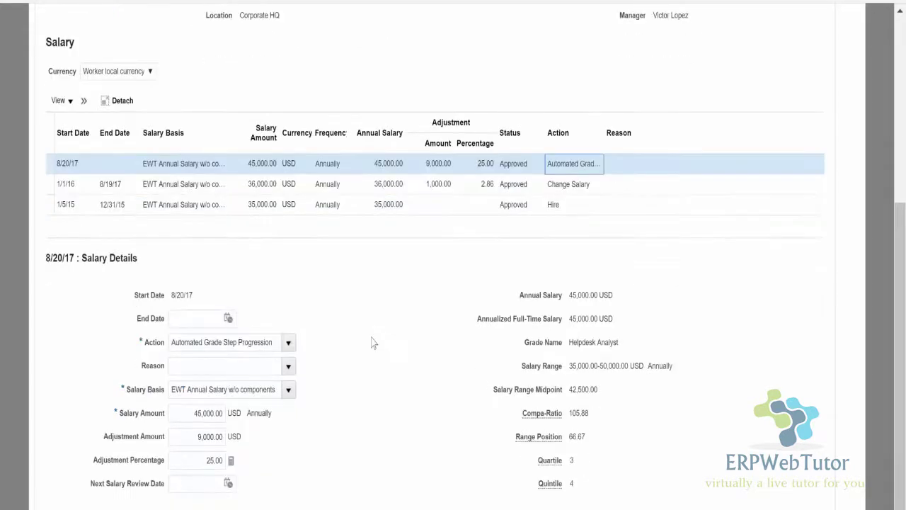